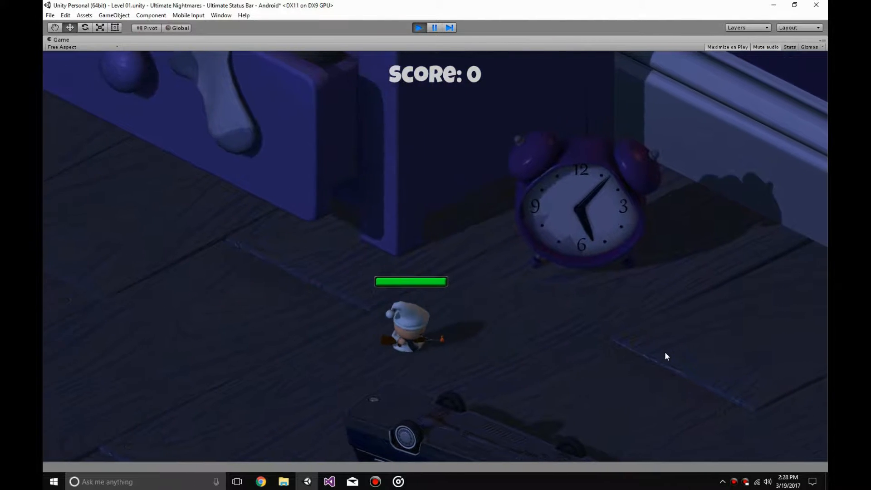
# - Play-test the level by moving the player and shooting enemies to examine the health bars above the characters
pyautogui.moveTo(792, 347); pyautogui.dragTo(780, 338)
pyautogui.press('a')
pyautogui.press('s')
pyautogui.moveTo(154, 254)
pyautogui.mouseDown()
pyautogui.moveTo(146, 247)
pyautogui.moveTo(205, 170)
pyautogui.mouseUp()
pyautogui.press('w')
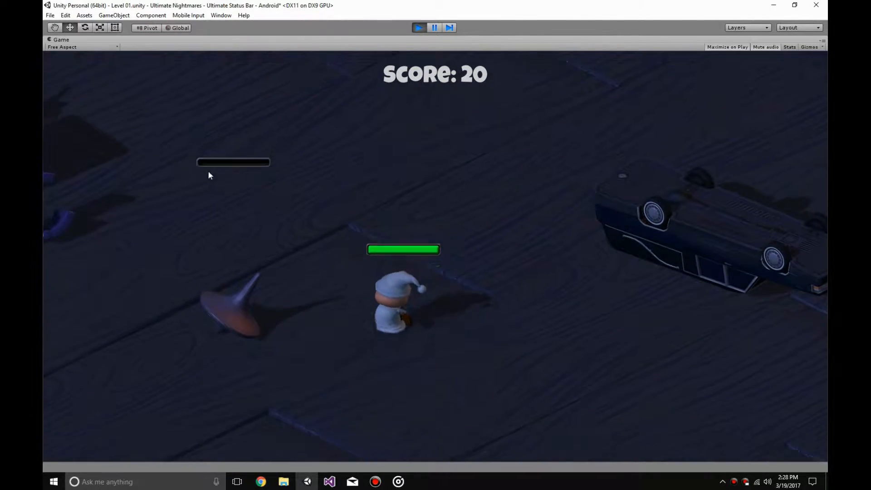
pyautogui.press('a')
pyautogui.press('s')
pyautogui.moveTo(103, 224)
pyautogui.mouseDown()
pyautogui.moveTo(169, 167)
pyautogui.moveTo(548, 161)
pyautogui.moveTo(535, 156)
pyautogui.mouseUp()
pyautogui.press('s')
pyautogui.press('d')
pyautogui.press('w')
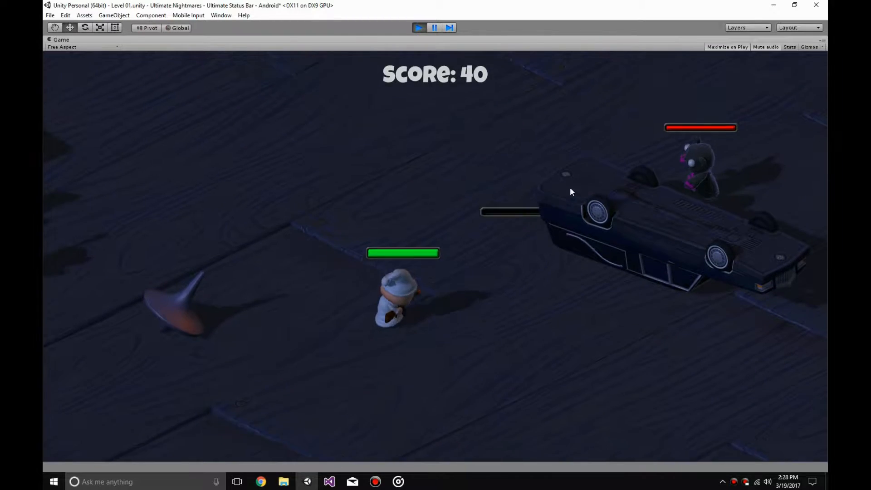
pyautogui.press('a')
pyautogui.moveTo(654, 328)
pyautogui.mouseDown()
pyautogui.moveTo(655, 336)
pyautogui.moveTo(630, 335)
pyautogui.moveTo(192, 301)
pyautogui.moveTo(272, 266)
pyautogui.moveTo(311, 236)
pyautogui.moveTo(158, 229)
pyautogui.moveTo(166, 257)
pyautogui.moveTo(246, 214)
pyautogui.moveTo(341, 217)
pyautogui.moveTo(466, 174)
pyautogui.moveTo(481, 185)
pyautogui.moveTo(219, 278)
pyautogui.moveTo(267, 272)
pyautogui.moveTo(338, 233)
pyautogui.moveTo(399, 222)
pyautogui.mouseUp()
pyautogui.press('s')
pyautogui.press('s')
pyautogui.press('w')
pyautogui.press('d')
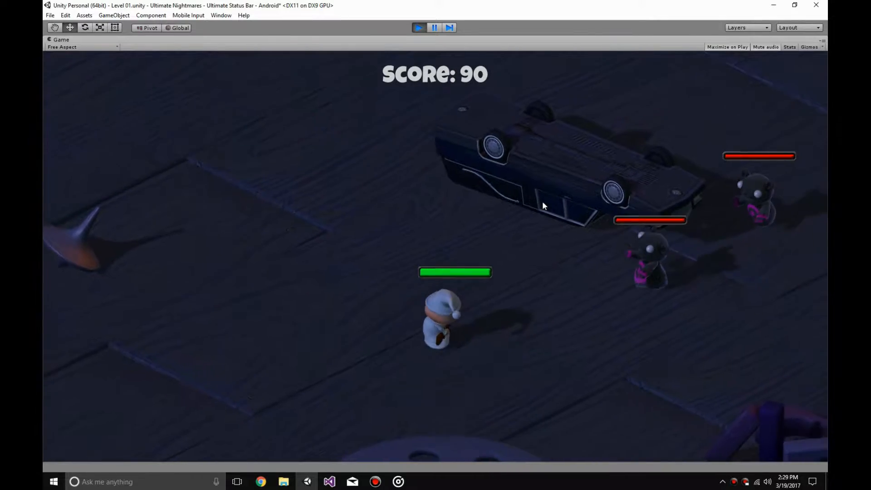
# - Let the enemies attack the player to examine how the player's health bar drains, and end the play test
pyautogui.press('a')
pyautogui.press('s')
pyautogui.press('a')
pyautogui.press('s')
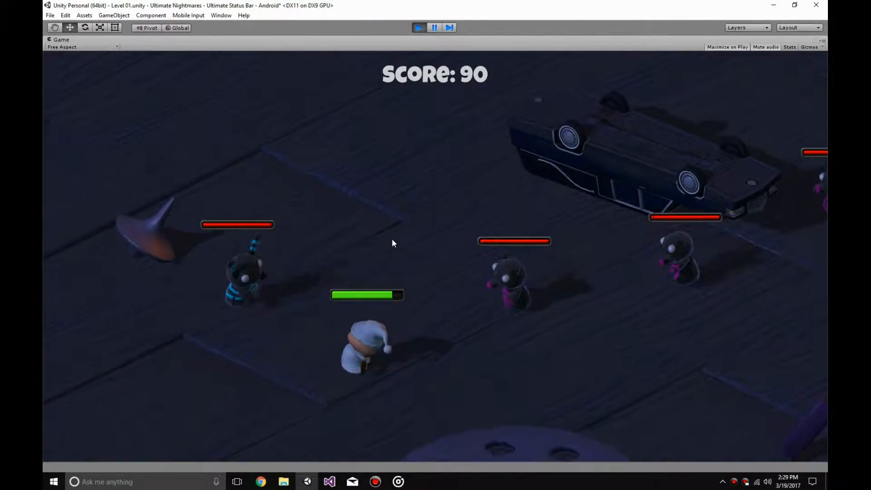
pyautogui.press('w')
pyautogui.press('s')
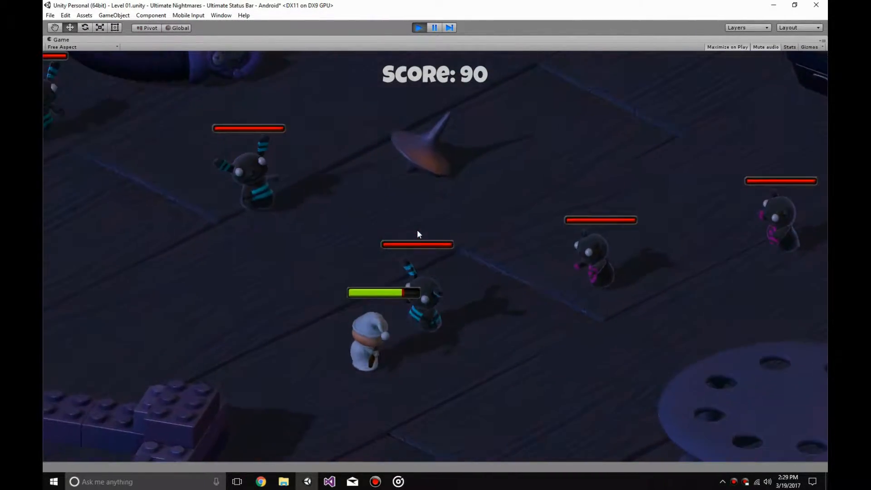
pyautogui.press('d')
pyautogui.press('w')
pyautogui.press('a')
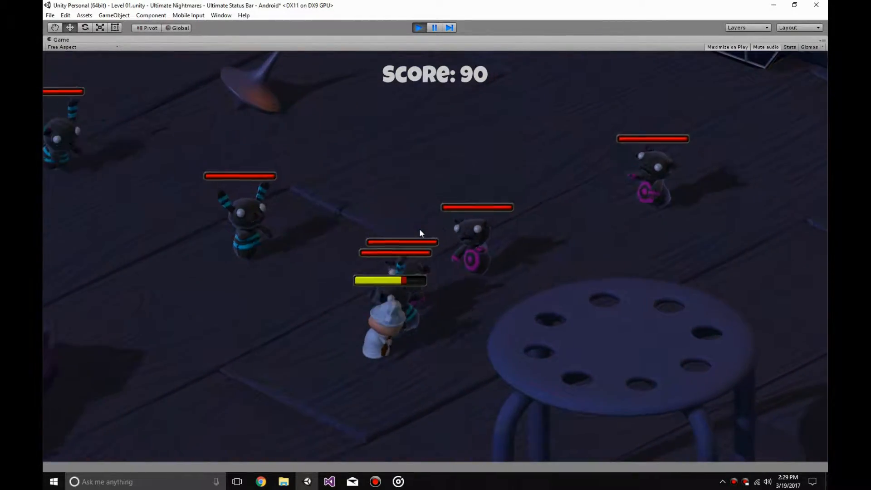
pyautogui.press('s')
pyautogui.press('w')
pyautogui.press('a')
pyautogui.press('s')
pyautogui.press('s')
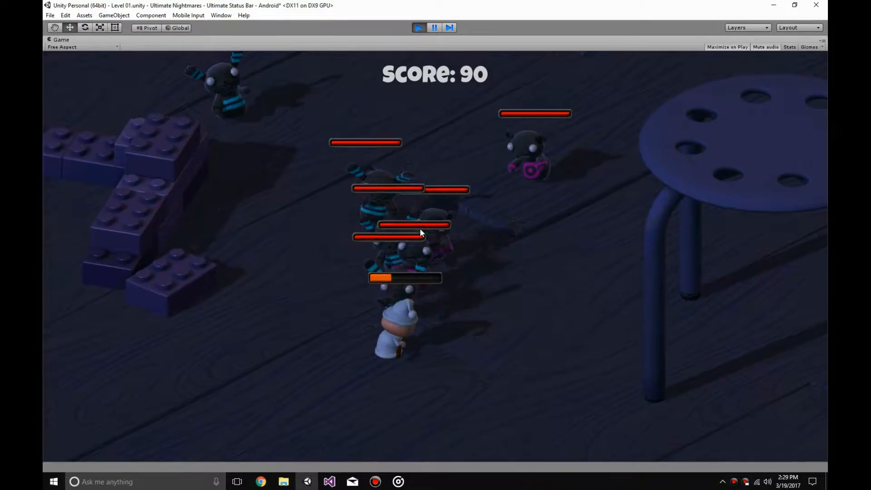
pyautogui.press('s')
pyautogui.press('a')
pyautogui.press('w')
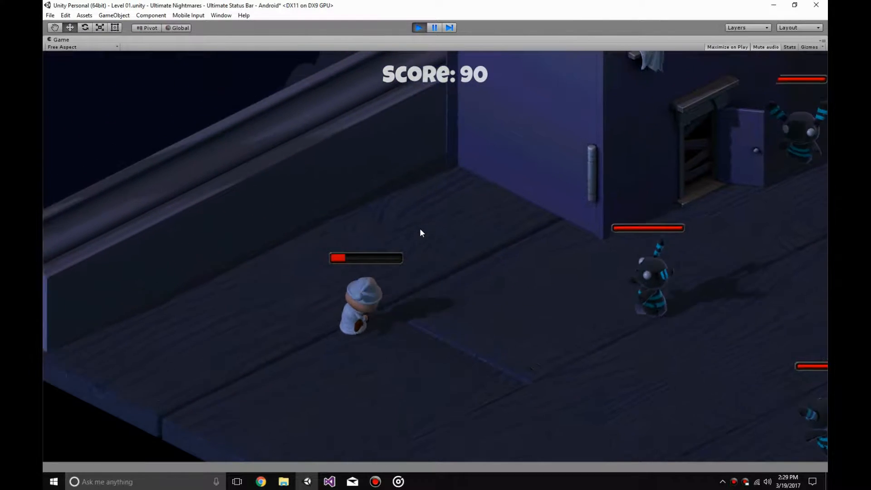
pyautogui.press('s')
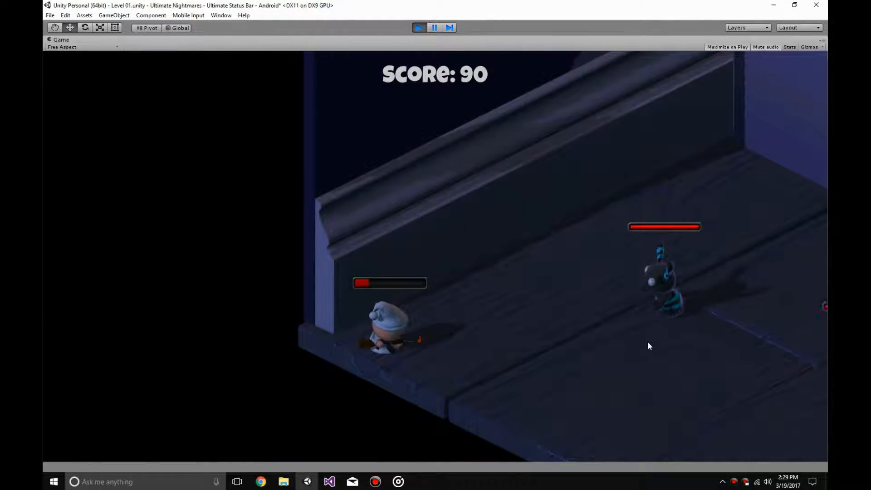
pyautogui.click(418, 28)
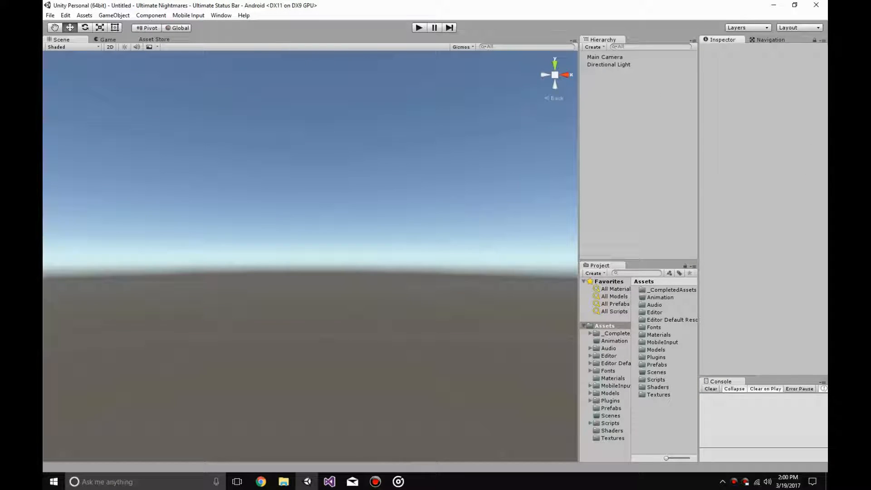
# - Open the Level 01 scene from the Scenes folder inside _CompletedAssets
pyautogui.doubleClick(680, 292)
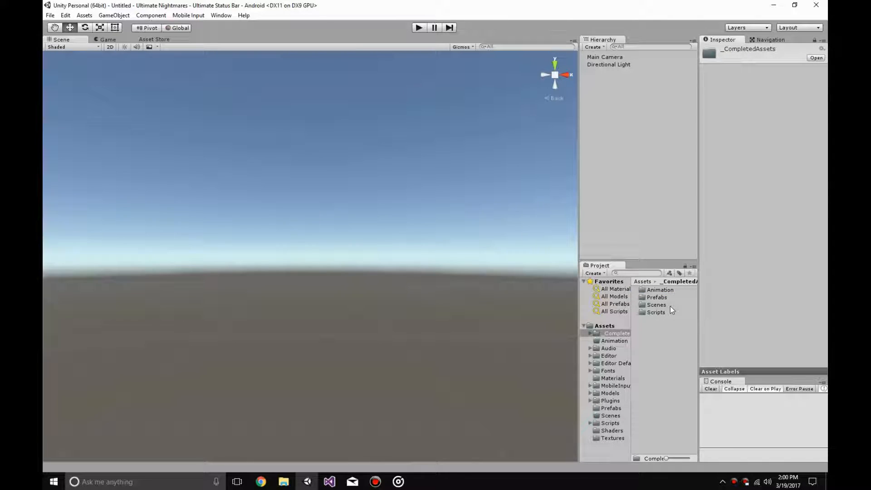
pyautogui.doubleClick(668, 306)
pyautogui.doubleClick(666, 297)
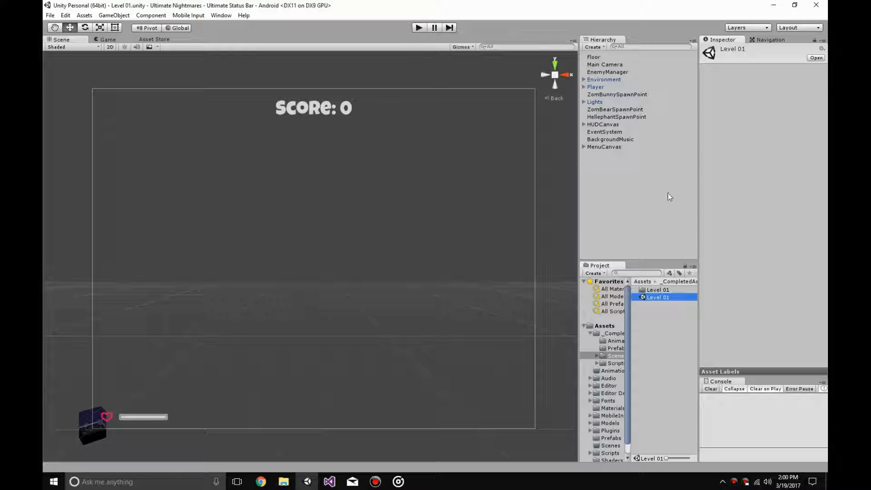
# - Add the World Space Singular prefab from Plugins/Ultimate Status Bar/Prefabs/World Space to the scene as a child of HUDCanvas
pyautogui.click(616, 355)
pyautogui.click(589, 332)
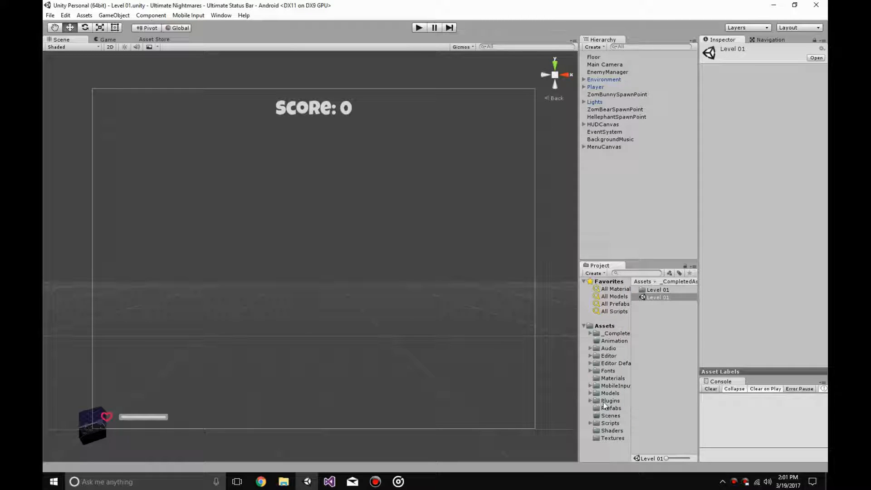
pyautogui.click(590, 401)
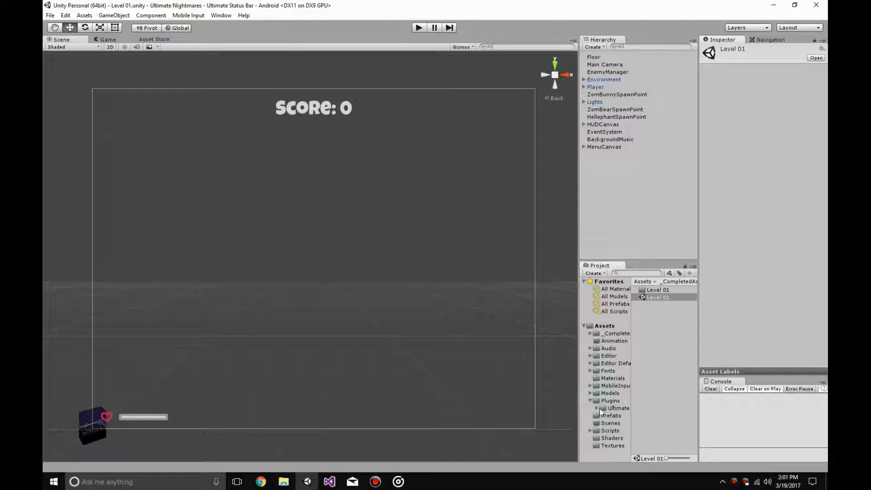
pyautogui.click(617, 408)
pyautogui.click(597, 408)
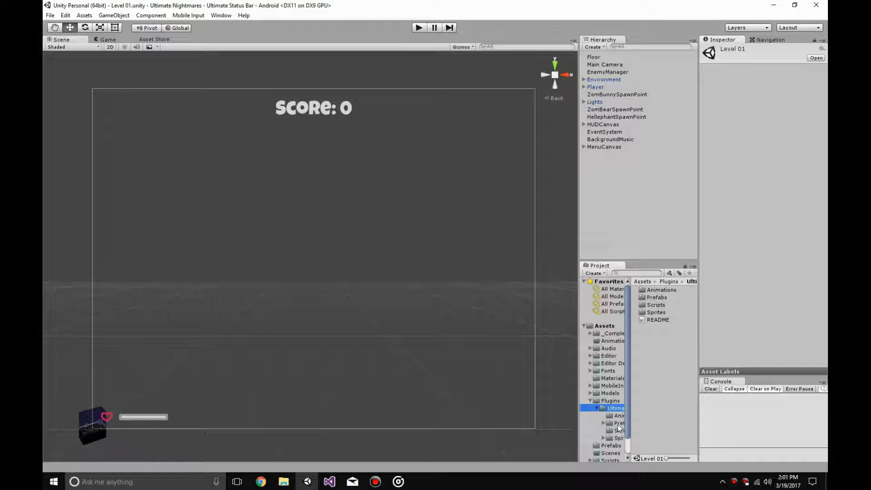
pyautogui.click(607, 423)
pyautogui.doubleClick(670, 313)
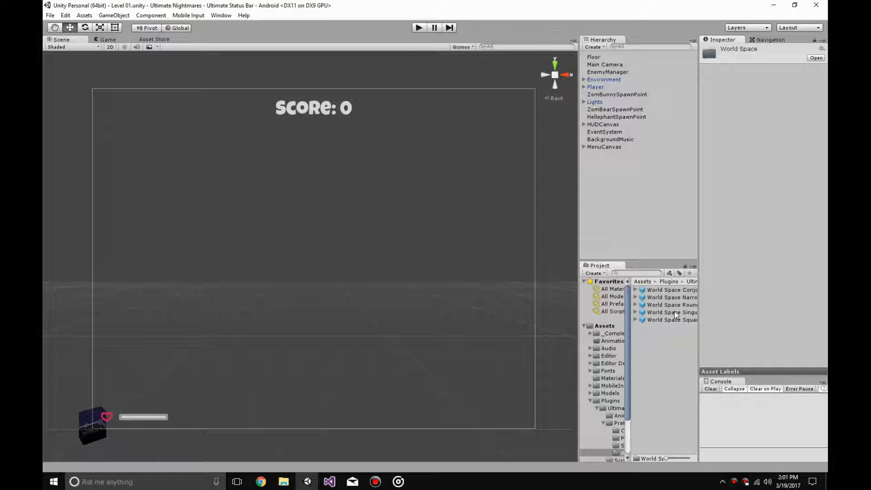
pyautogui.moveTo(674, 312); pyautogui.dragTo(624, 170)
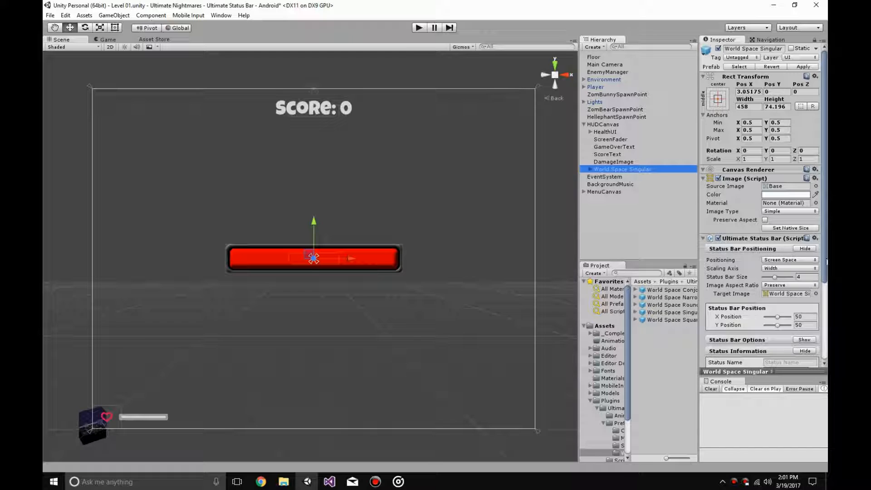
# - Try out other status bar sizes and X positions, returning the size to 4 and the X position to 50
pyautogui.moveTo(775, 277); pyautogui.dragTo(776, 276)
pyautogui.moveTo(776, 317); pyautogui.dragTo(805, 320)
pyautogui.write('50')
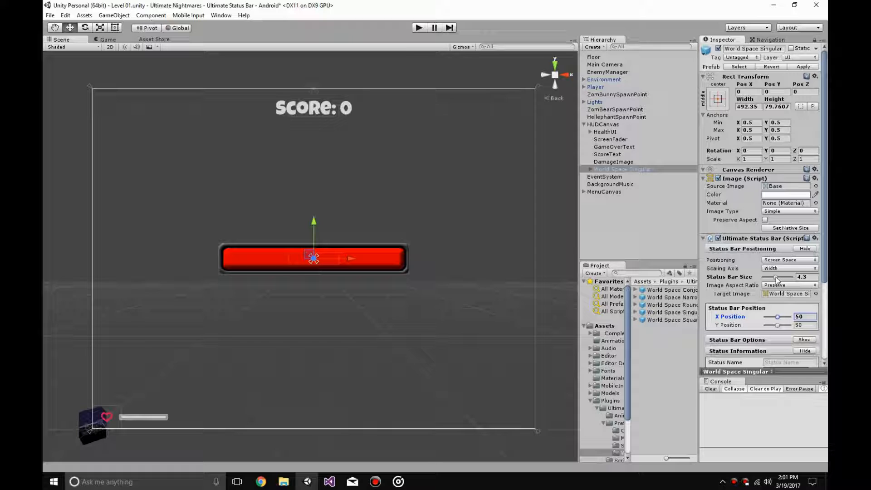
pyautogui.click(809, 276)
pyautogui.write('10')
pyautogui.doubleClick(808, 276)
pyautogui.write('4')
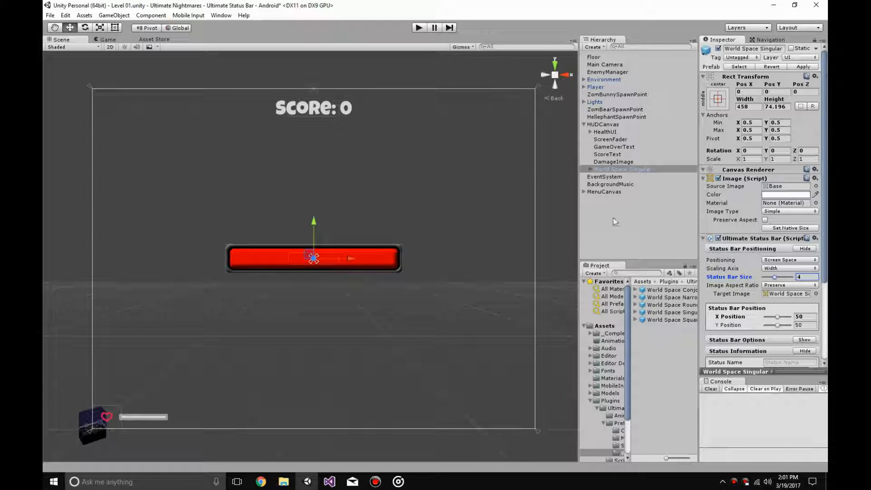
# - Set the status bar's Y position to 92 and change its positioning to World Space
pyautogui.moveTo(581, 228); pyautogui.dragTo(477, 251)
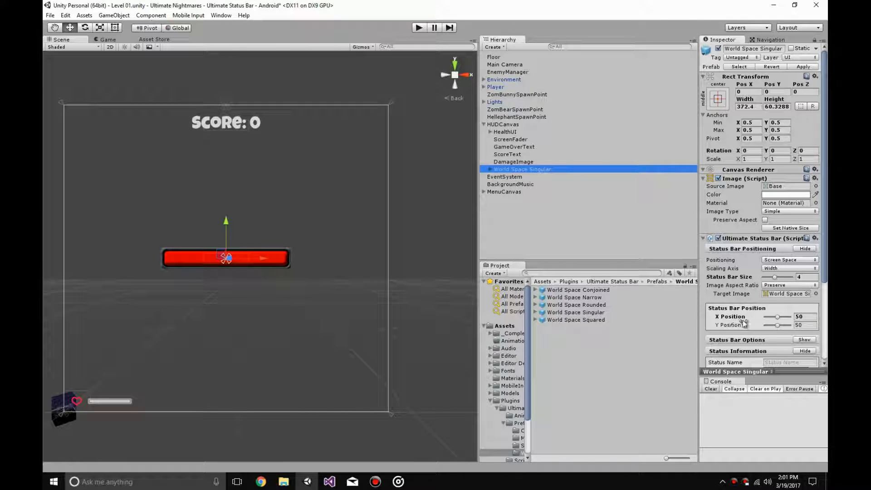
pyautogui.moveTo(778, 327); pyautogui.dragTo(788, 327)
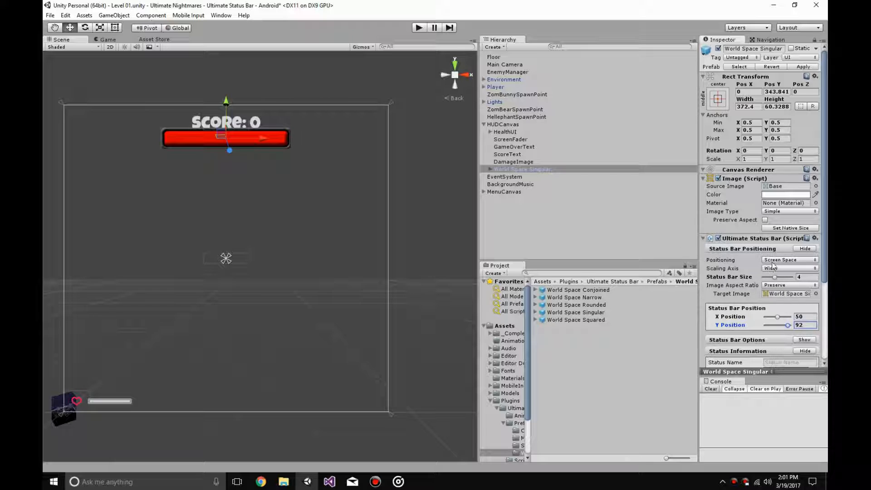
pyautogui.click(772, 262)
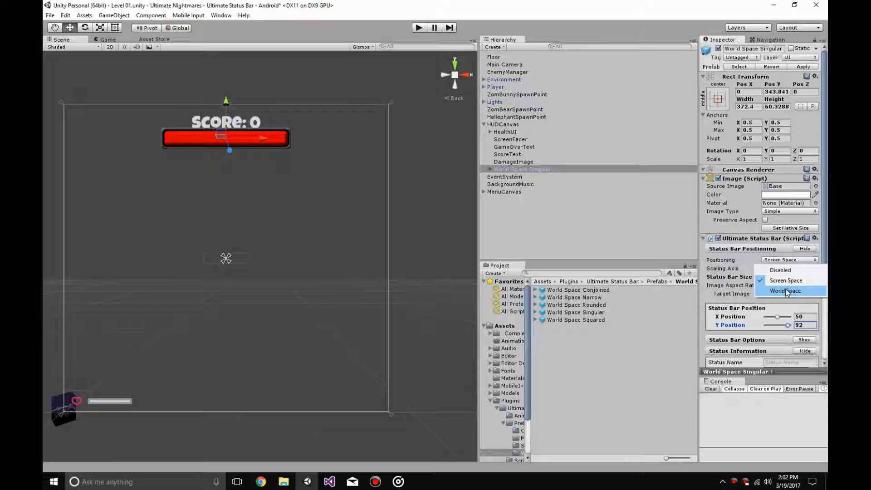
pyautogui.click(786, 291)
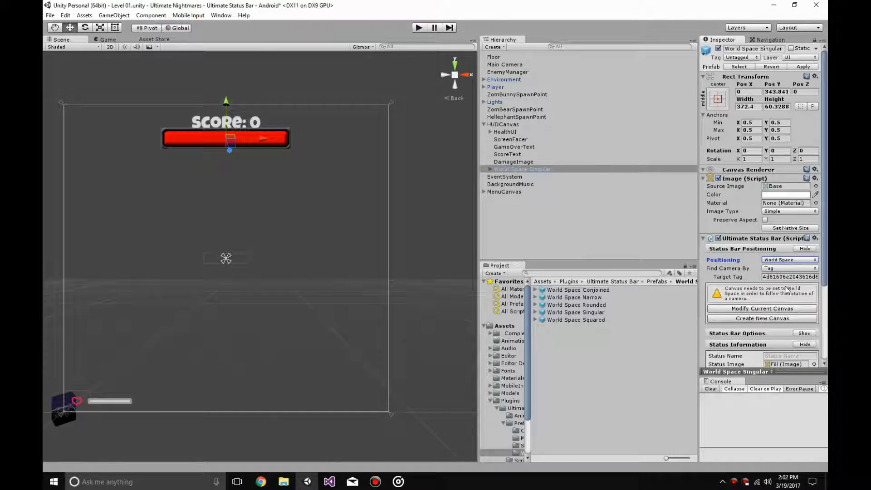
# - Set the status bar's camera target tag to MainCamera and create a new canvas for the bar
pyautogui.click(778, 278)
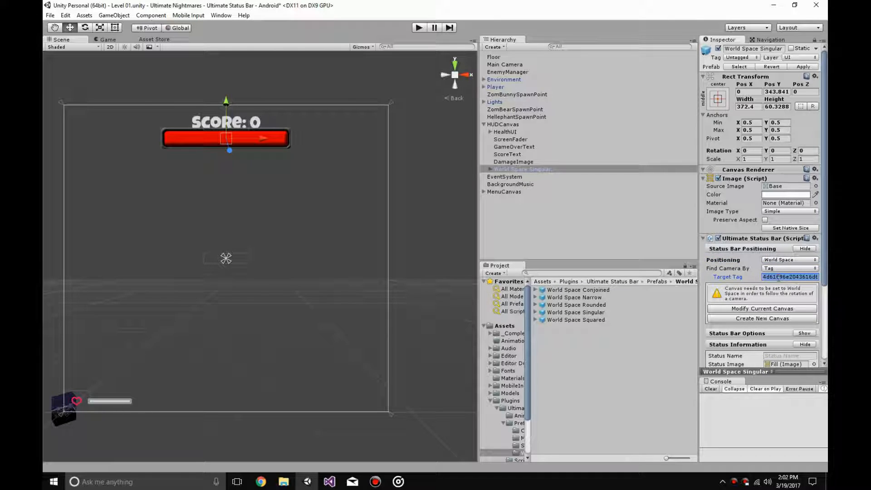
pyautogui.write('MainCamera')
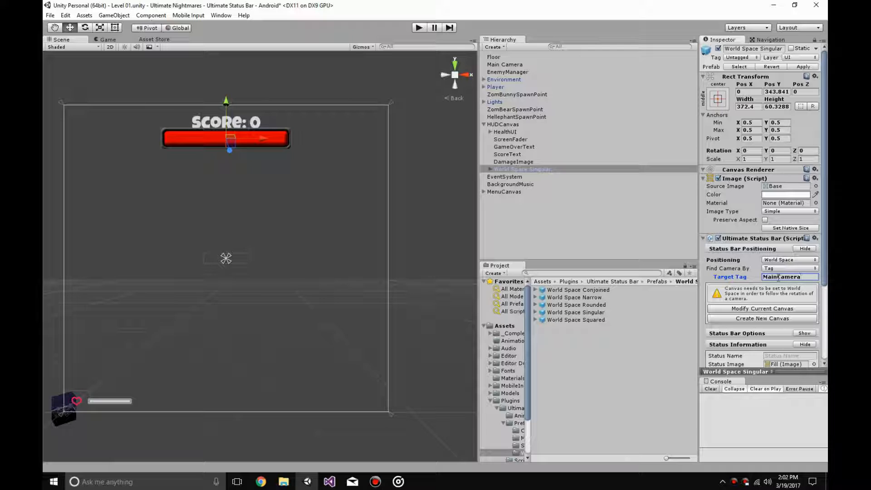
pyautogui.click(731, 269)
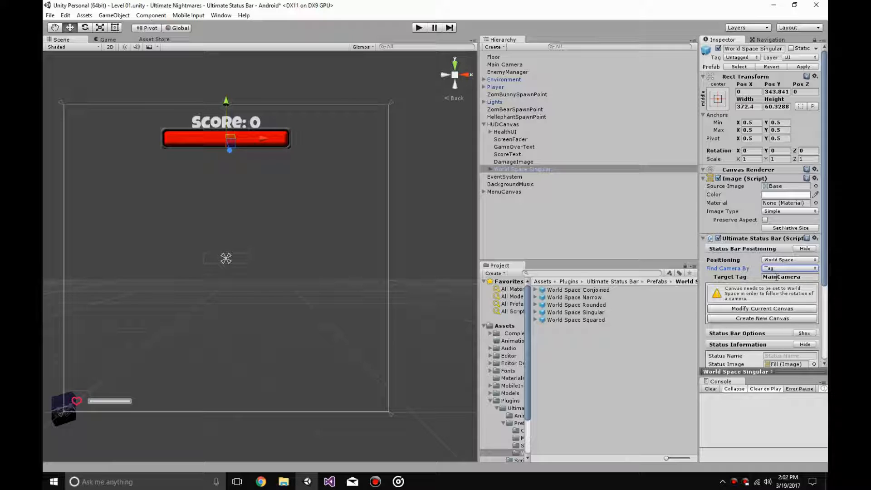
pyautogui.click(521, 65)
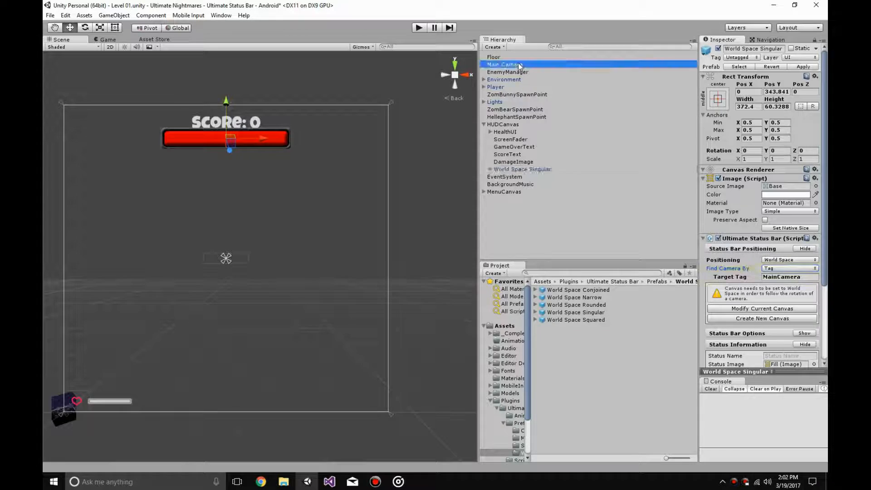
pyautogui.click(524, 169)
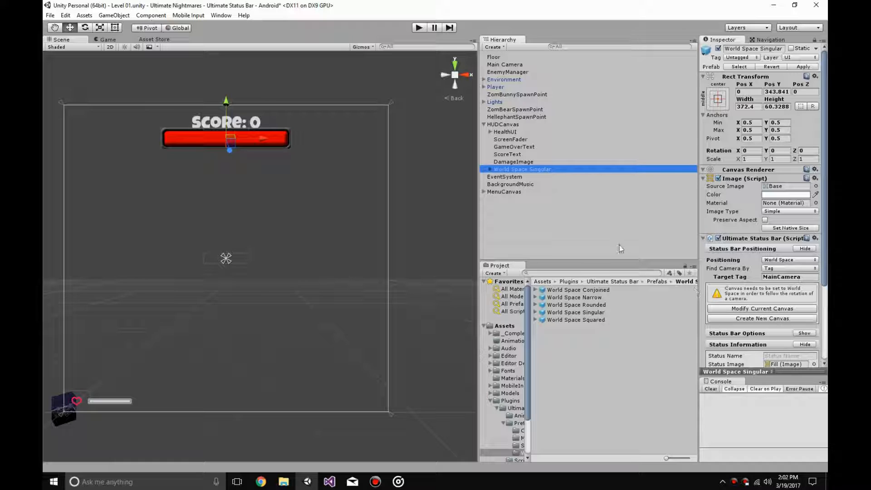
pyautogui.click(786, 319)
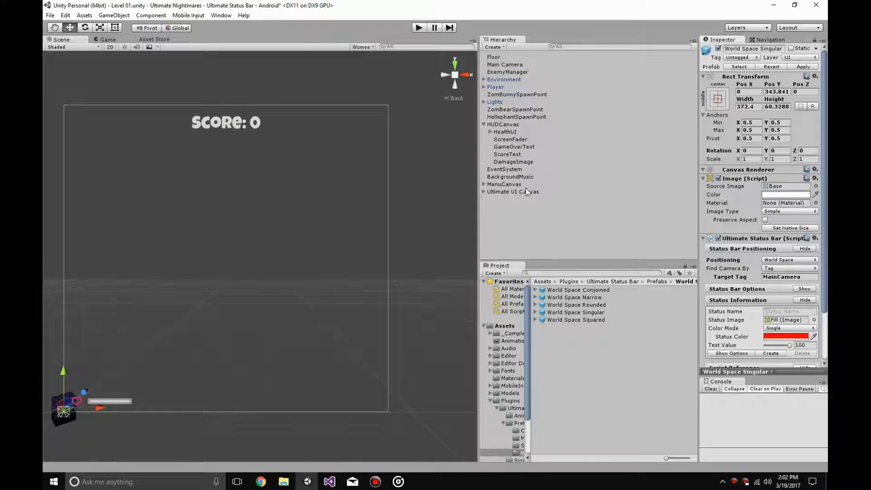
# - Set the X and Y scale of the Ultimate UI Canvas to 0.0025
pyautogui.doubleClick(526, 192)
pyautogui.moveTo(314, 238); pyautogui.dragTo(333, 346, button='middle')
pyautogui.scroll(12, 333, 345)
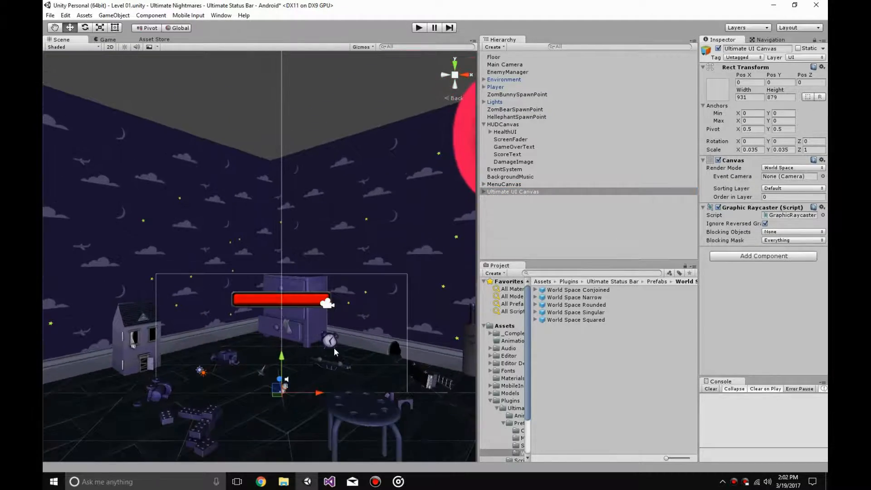
pyautogui.moveTo(327, 321); pyautogui.dragTo(385, 352, button='right')
pyautogui.moveTo(388, 353); pyautogui.dragTo(510, 301, button='middle')
pyautogui.scroll(-3, 510, 300)
pyautogui.scroll(-8, 311, 296)
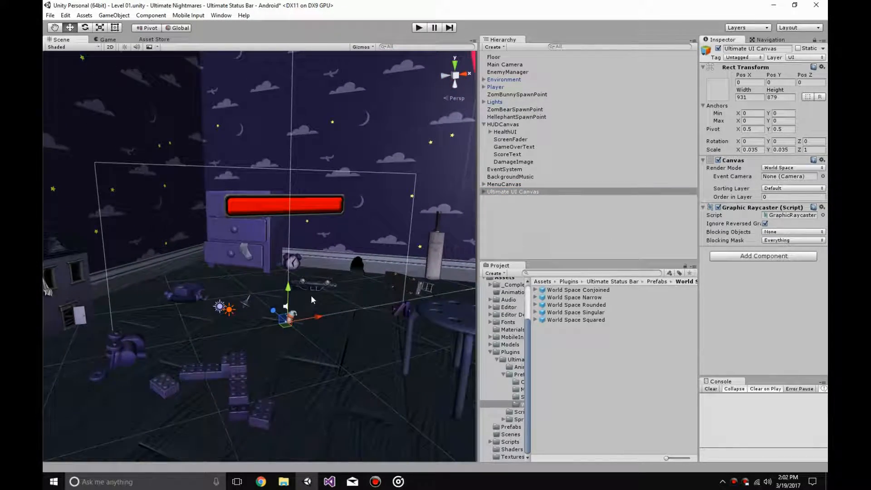
pyautogui.moveTo(352, 280); pyautogui.dragTo(381, 282, button='middle')
pyautogui.scroll(4, 362, 339)
pyautogui.scroll(4, 356, 251)
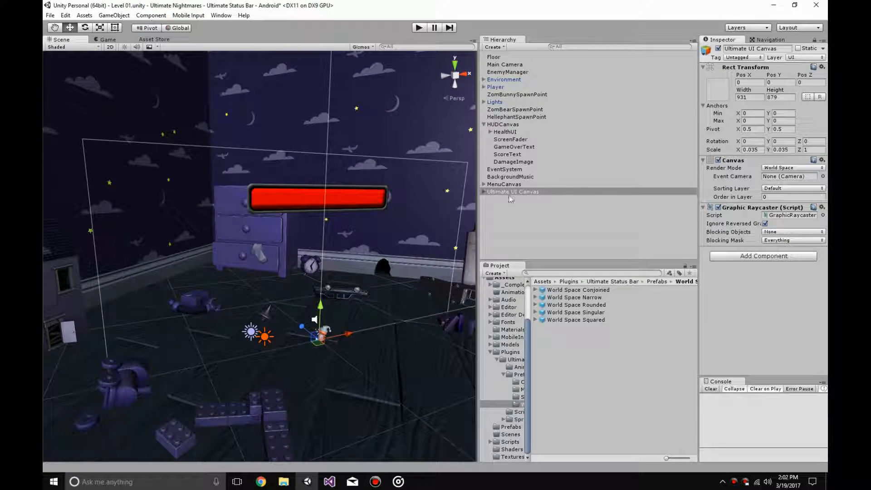
pyautogui.click(753, 150)
pyautogui.write('0.0025')
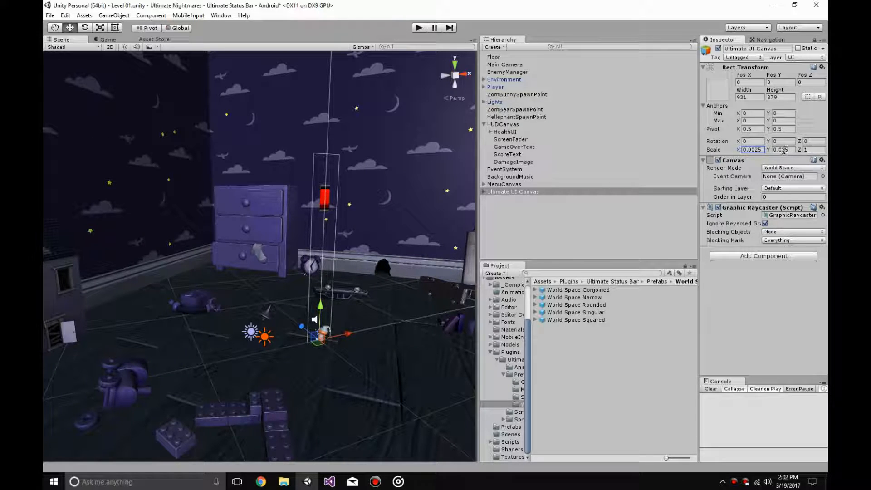
pyautogui.click(783, 150)
pyautogui.write('0.002')
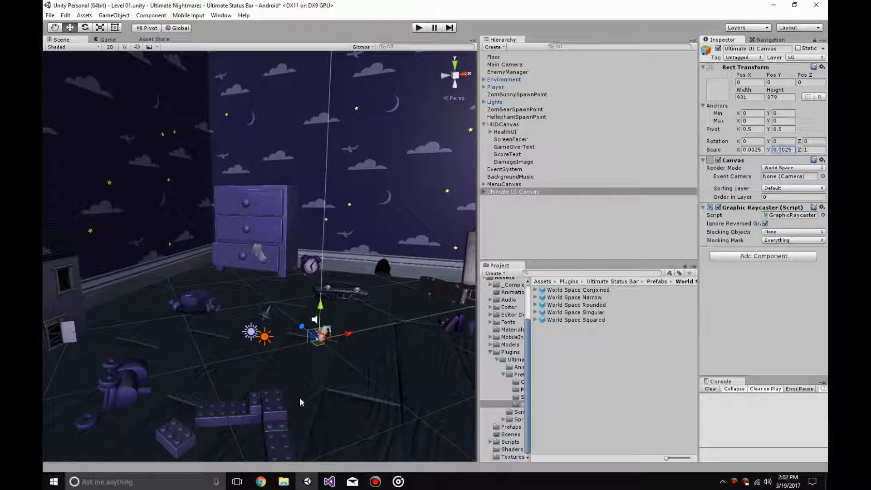
pyautogui.scroll(8, 349, 342)
pyautogui.moveTo(349, 342); pyautogui.dragTo(217, 271, button='middle')
pyautogui.doubleClick(521, 192)
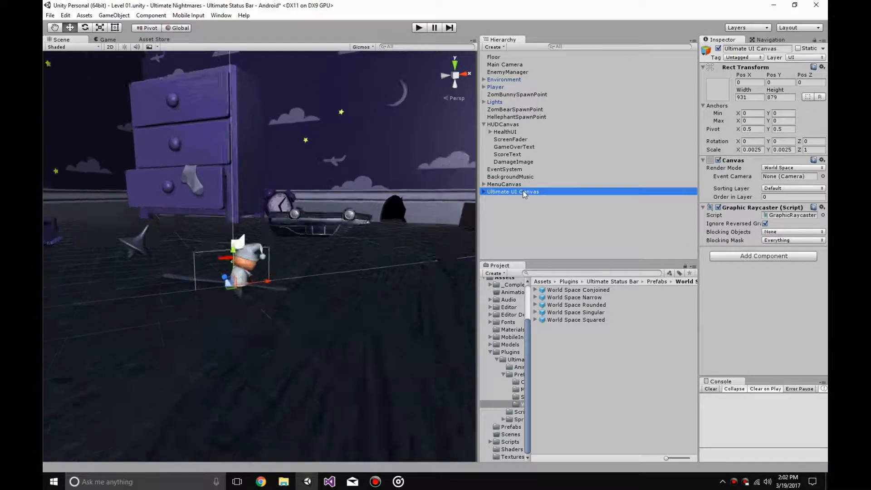
# - Raise the Ultimate UI Canvas above the player to a Y position of about 1.03
pyautogui.moveTo(305, 356); pyautogui.dragTo(320, 298)
pyautogui.moveTo(319, 299); pyautogui.dragTo(282, 325, button='middle')
pyautogui.moveTo(282, 325); pyautogui.dragTo(241, 311, button='right')
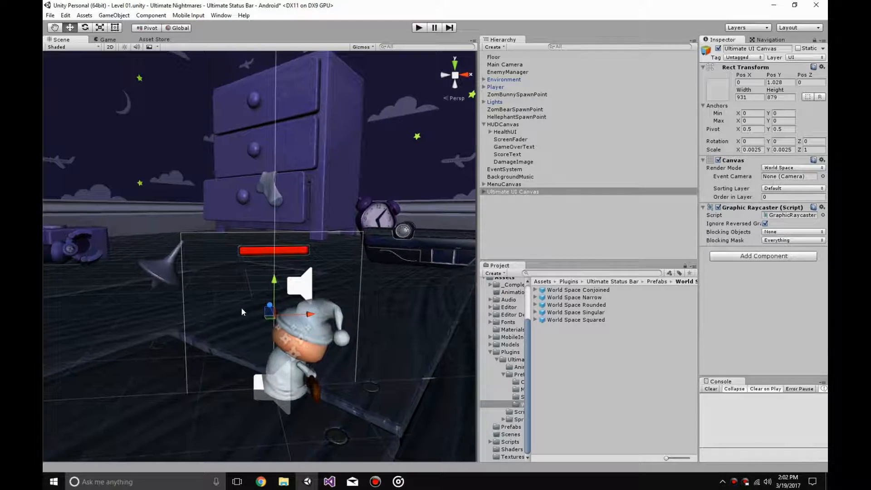
pyautogui.moveTo(240, 311); pyautogui.dragTo(338, 355, button='middle')
pyautogui.moveTo(338, 355); pyautogui.dragTo(381, 360, button='right')
pyautogui.moveTo(382, 360); pyautogui.dragTo(396, 339, button='middle')
pyautogui.scroll(4, 396, 338)
pyautogui.scroll(4, 397, 343)
pyautogui.moveTo(397, 342); pyautogui.dragTo(420, 338, button='right')
# - Shift the World Space Singular bar in depth to a Z position of about -0.518 and check it in the game view
pyautogui.click(483, 191)
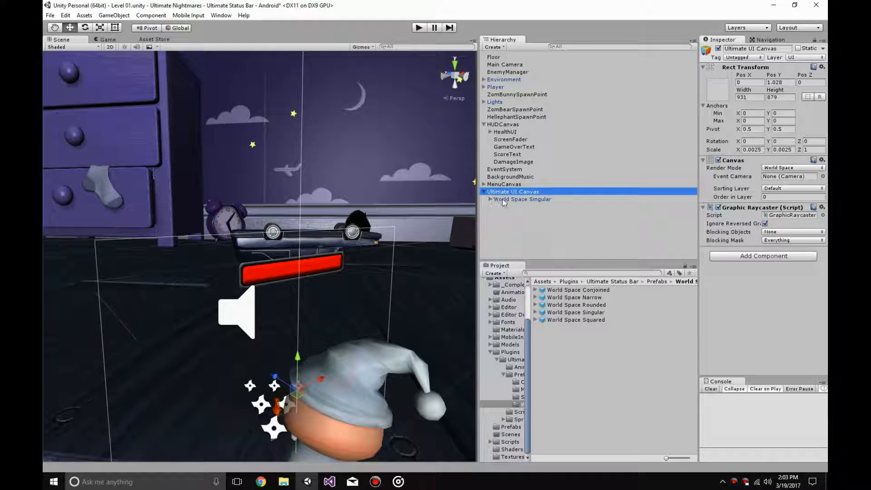
pyautogui.click(498, 200)
pyautogui.moveTo(268, 295); pyautogui.dragTo(288, 297, button='middle')
pyautogui.moveTo(297, 267); pyautogui.dragTo(337, 278)
pyautogui.moveTo(337, 277); pyautogui.dragTo(295, 339, button='right')
pyautogui.click(112, 41)
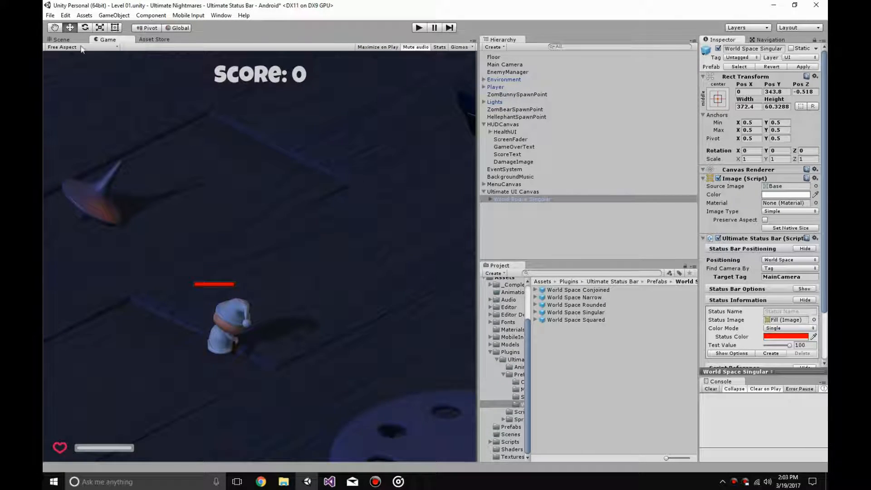
pyautogui.click(61, 40)
pyautogui.moveTo(181, 317); pyautogui.dragTo(250, 358, button='right')
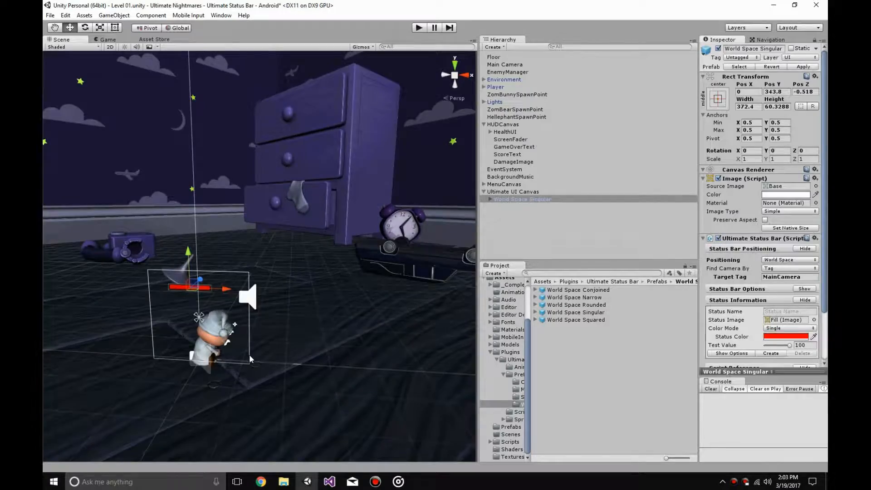
# - Shift the Ultimate UI Canvas along X to about 0.45 and check the bar's centring over the player in the game view
pyautogui.scroll(-4, 249, 358)
pyautogui.moveTo(302, 282); pyautogui.dragTo(289, 371, button='middle')
pyautogui.scroll(-5, 289, 371)
pyautogui.moveTo(319, 302); pyautogui.dragTo(364, 409, button='middle')
pyautogui.keyDown('alt'); pyautogui.moveTo(328, 310); pyautogui.dragTo(361, 390); pyautogui.keyUp('alt')
pyautogui.scroll(3, 361, 390)
pyautogui.moveTo(361, 390); pyautogui.dragTo(324, 352, button='middle')
pyautogui.scroll(3, 325, 351)
pyautogui.moveTo(385, 341); pyautogui.dragTo(357, 304, button='middle')
pyautogui.scroll(2, 386, 344)
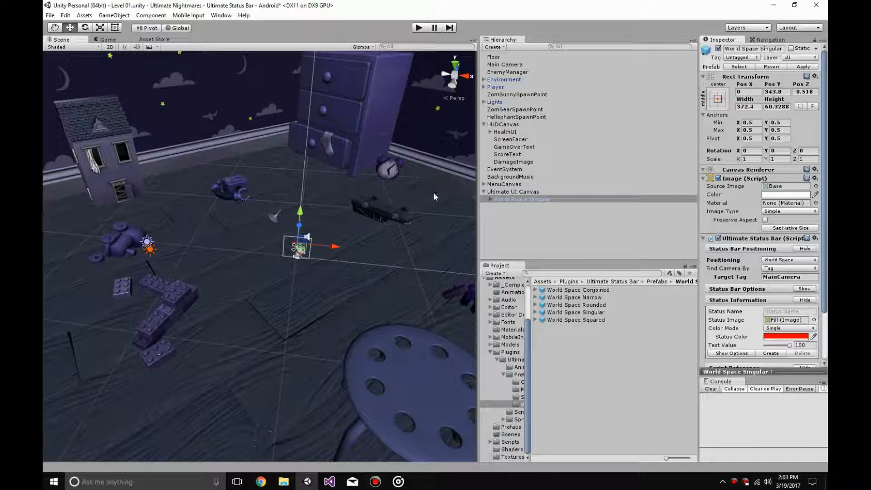
pyautogui.click(507, 191)
pyautogui.moveTo(337, 251); pyautogui.dragTo(342, 255)
pyautogui.click(117, 40)
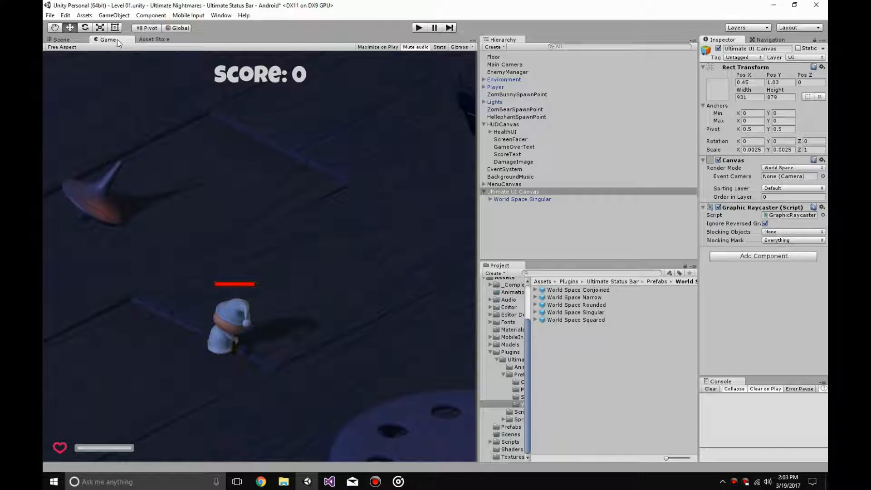
pyautogui.click(70, 40)
# - Examine the health bar's size and placement above the player in the scene from close up
pyautogui.scroll(4, 407, 242)
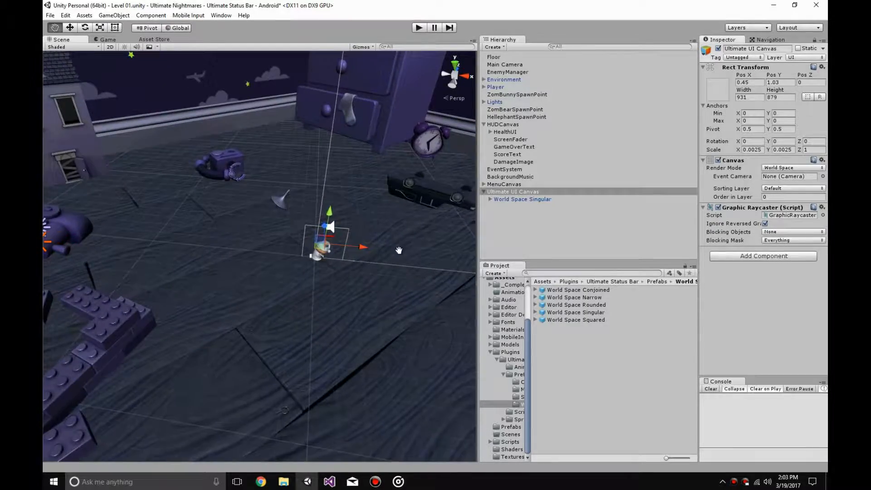
pyautogui.moveTo(399, 249); pyautogui.dragTo(308, 283, button='middle')
pyautogui.scroll(3, 299, 275)
pyautogui.moveTo(271, 275); pyautogui.dragTo(355, 288, button='middle')
pyautogui.moveTo(356, 287); pyautogui.dragTo(295, 290, button='right')
pyautogui.scroll(3, 309, 330)
pyautogui.moveTo(309, 331); pyautogui.dragTo(323, 376, button='right')
pyautogui.moveTo(324, 375); pyautogui.dragTo(402, 208, button='middle')
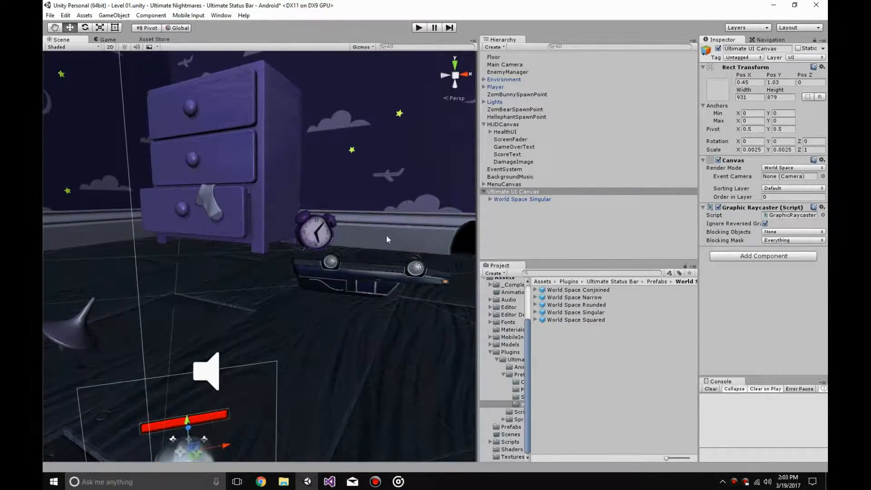
pyautogui.moveTo(288, 383)
pyautogui.mouseDown(button='middle')
pyautogui.moveTo(373, 170)
pyautogui.moveTo(372, 149)
pyautogui.mouseUp(button='middle')
pyautogui.scroll(-3, 370, 154)
pyautogui.moveTo(295, 363); pyautogui.dragTo(400, 158, button='middle')
# - Switch the World Space Singular bar's positioning to Screen Space and update its parent canvas to match
pyautogui.click(529, 199)
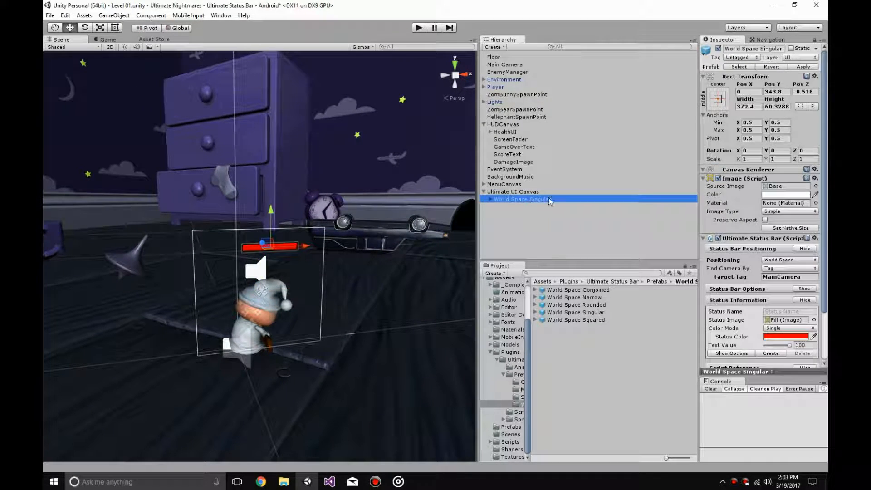
pyautogui.click(769, 262)
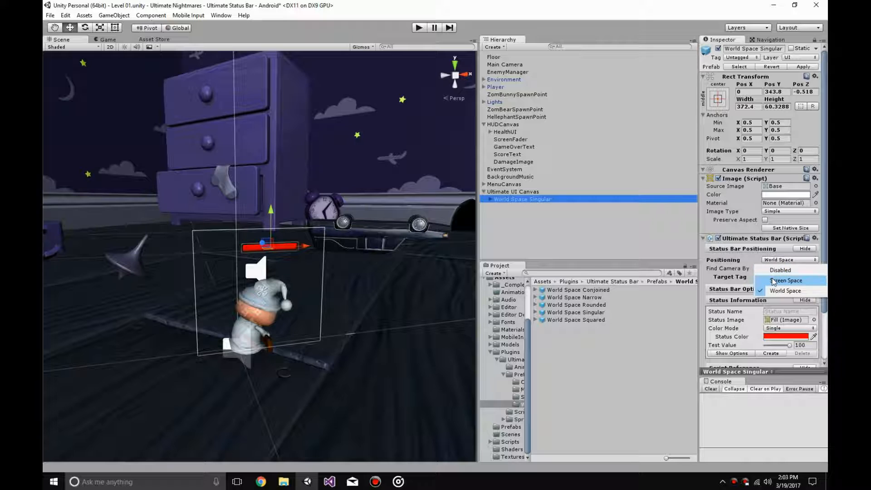
pyautogui.click(779, 274)
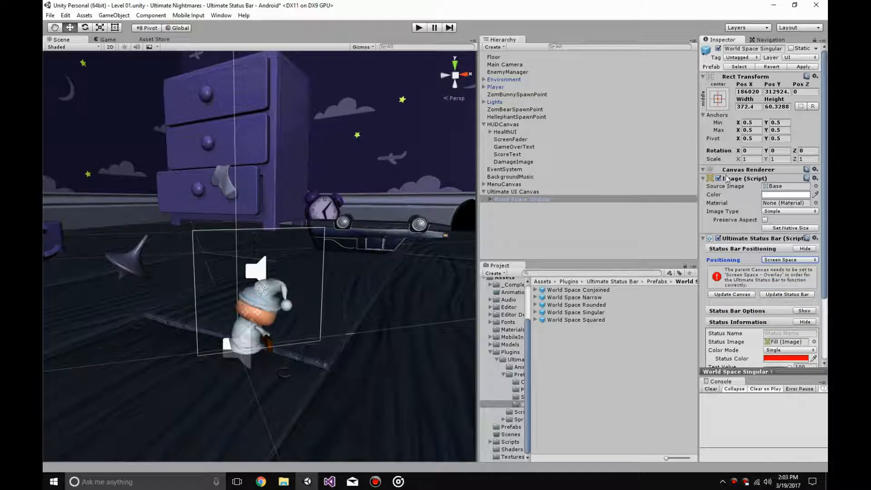
pyautogui.click(732, 295)
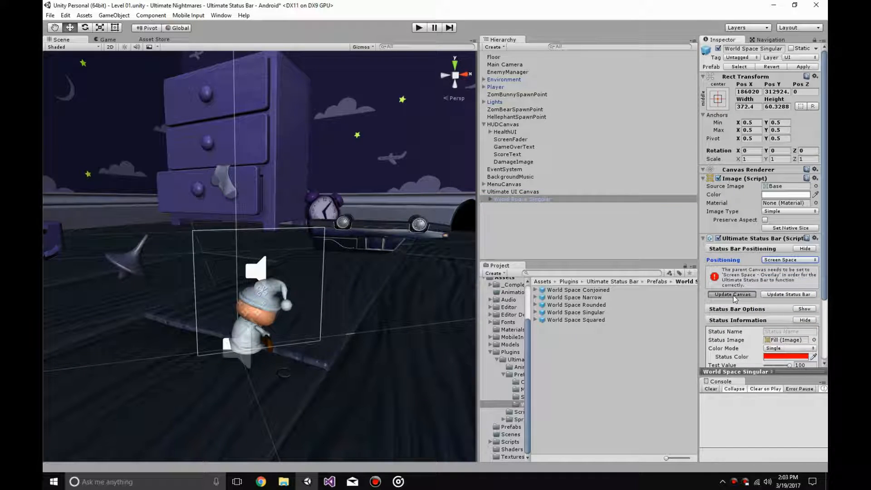
# - Enlarge the screen-space status bar by setting its size to 7
pyautogui.scroll(-5, 309, 282)
pyautogui.moveTo(267, 281); pyautogui.dragTo(136, 374, button='middle')
pyautogui.scroll(-2, 136, 374)
pyautogui.doubleClick(510, 201)
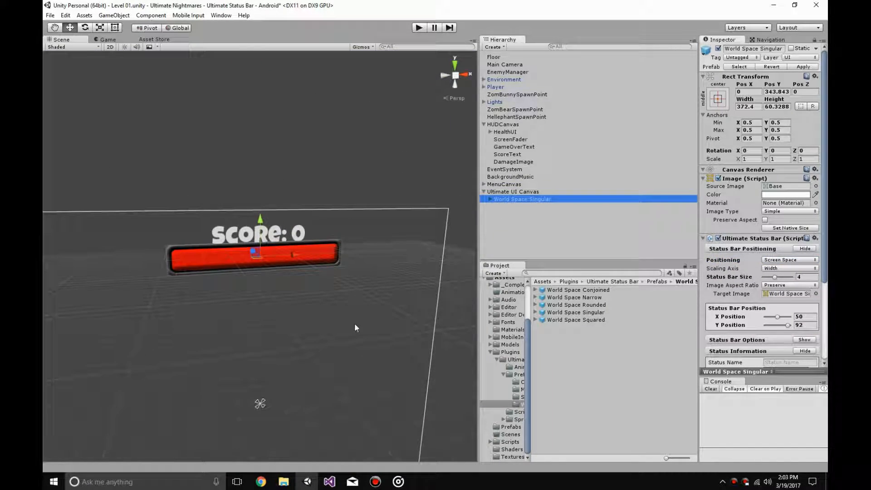
pyautogui.moveTo(355, 323); pyautogui.dragTo(327, 272, button='right')
pyautogui.moveTo(362, 356); pyautogui.dragTo(356, 216, button='middle')
pyautogui.moveTo(355, 214); pyautogui.dragTo(356, 284, button='right')
pyautogui.moveTo(357, 285); pyautogui.dragTo(320, 284, button='middle')
pyautogui.moveTo(320, 285); pyautogui.dragTo(347, 261, button='right')
pyautogui.moveTo(777, 278); pyautogui.dragTo(786, 278)
pyautogui.scroll(-3, 335, 291)
pyautogui.scroll(-3, 334, 288)
pyautogui.moveTo(334, 287); pyautogui.dragTo(334, 274, button='right')
pyautogui.moveTo(334, 274)
pyautogui.mouseDown(button='middle')
pyautogui.moveTo(351, 290)
pyautogui.moveTo(346, 281)
pyautogui.mouseUp(button='middle')
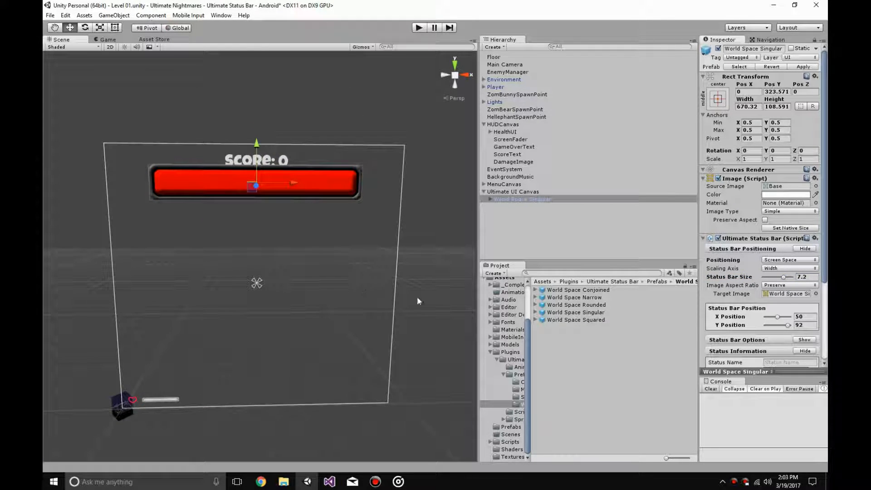
pyautogui.moveTo(783, 277); pyautogui.dragTo(782, 277)
# - Return the status bar's positioning to World Space and modify its current canvas to match
pyautogui.click(522, 191)
pyautogui.click(521, 199)
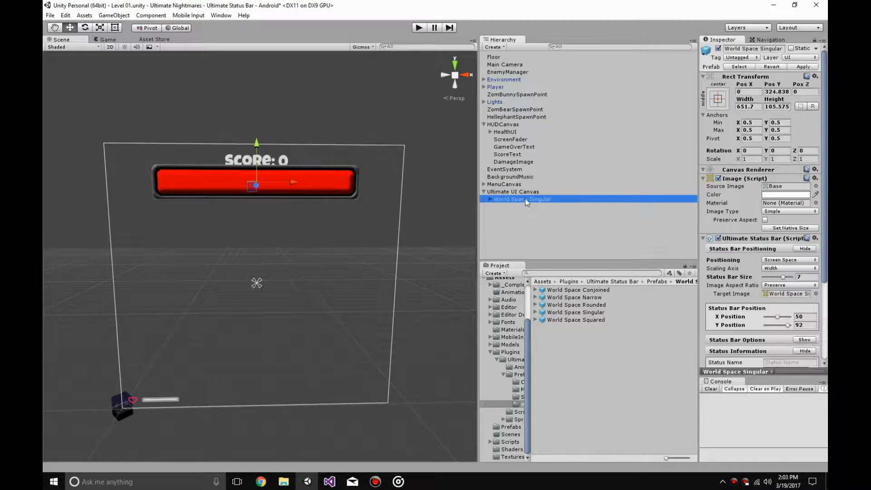
pyautogui.click(789, 260)
pyautogui.click(785, 291)
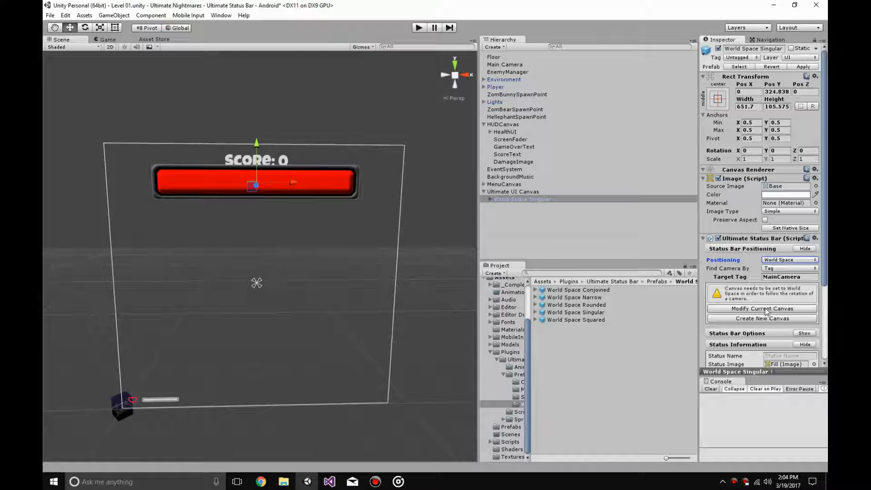
pyautogui.click(511, 193)
pyautogui.click(512, 199)
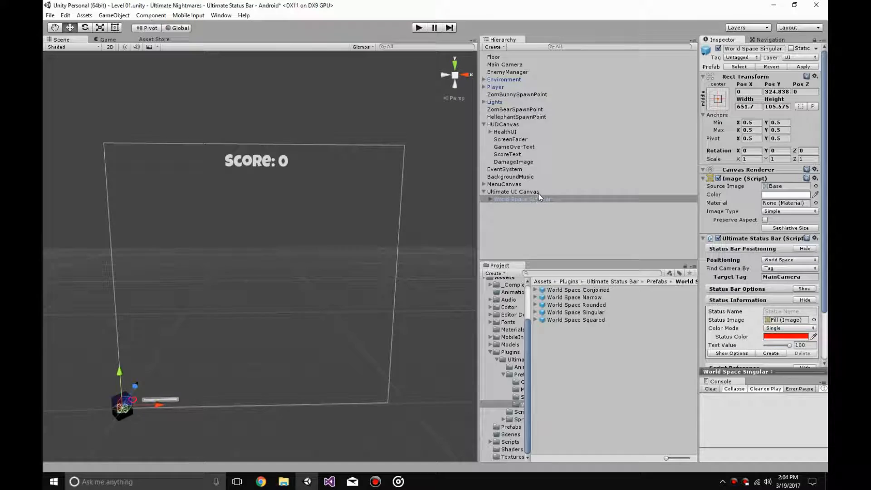
# - Set the X and Y scale of the converted Ultimate UI Canvas to 0.0025
pyautogui.doubleClick(562, 192)
pyautogui.moveTo(346, 269); pyautogui.dragTo(349, 356, button='right')
pyautogui.moveTo(752, 149); pyautogui.dragTo(764, 149)
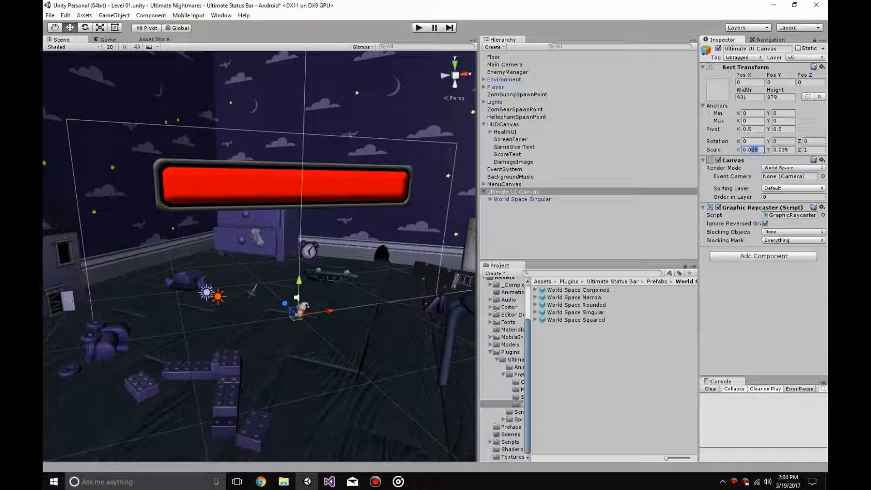
pyautogui.write('025')
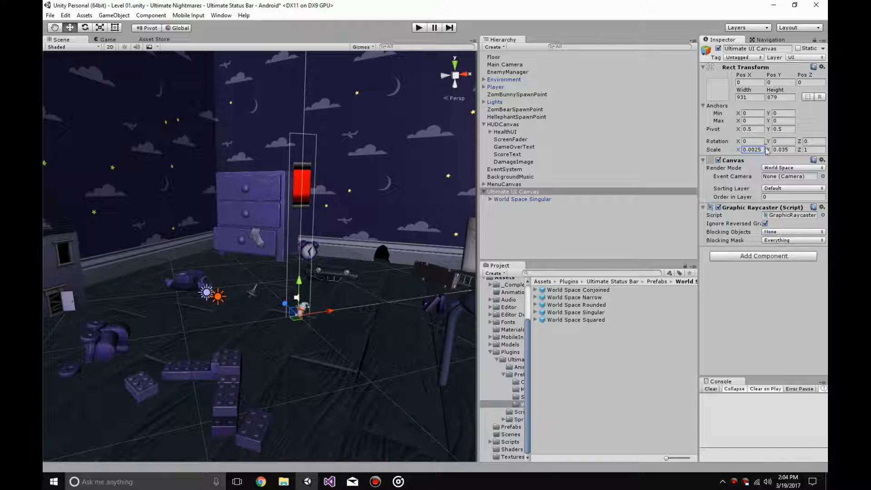
pyautogui.moveTo(785, 151); pyautogui.dragTo(799, 153)
pyautogui.write('025')
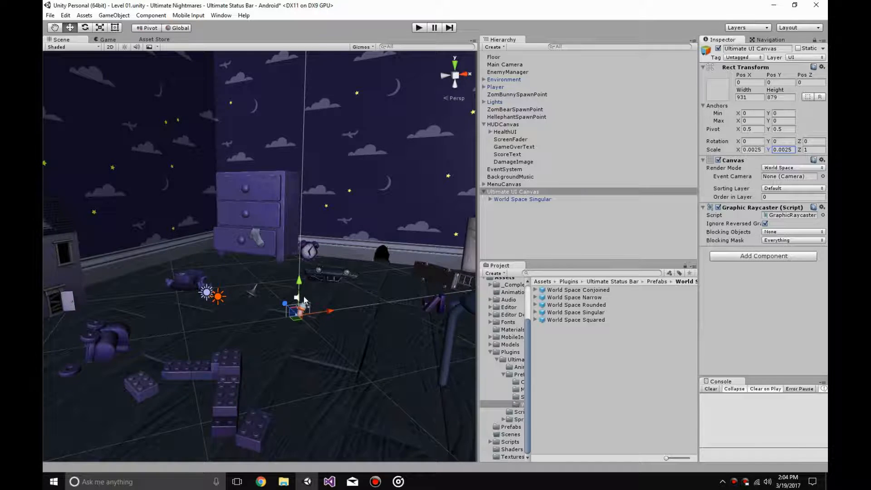
# - Move the Ultimate UI Canvas above the player, to about X 0.478 and Y 1.061, and check it in the game view
pyautogui.doubleClick(537, 192)
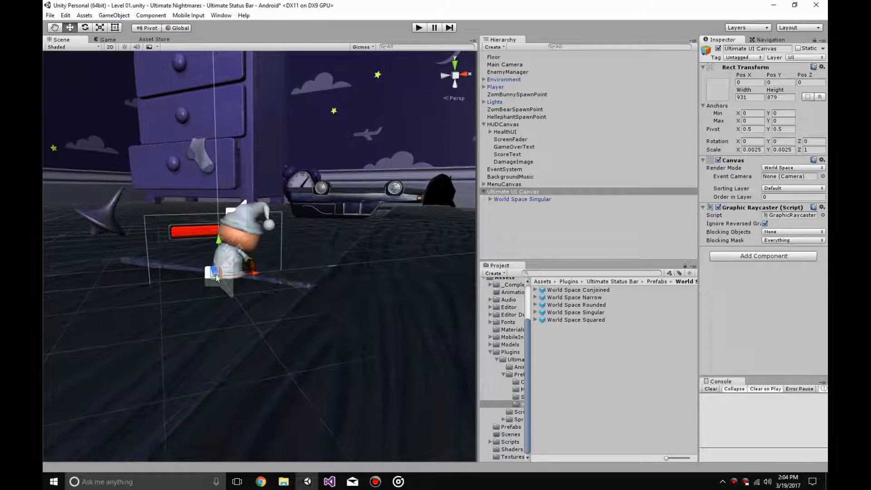
pyautogui.moveTo(220, 243); pyautogui.dragTo(228, 185)
pyautogui.moveTo(318, 218); pyautogui.dragTo(200, 268, button='middle')
pyautogui.moveTo(333, 305); pyautogui.dragTo(282, 311, button='right')
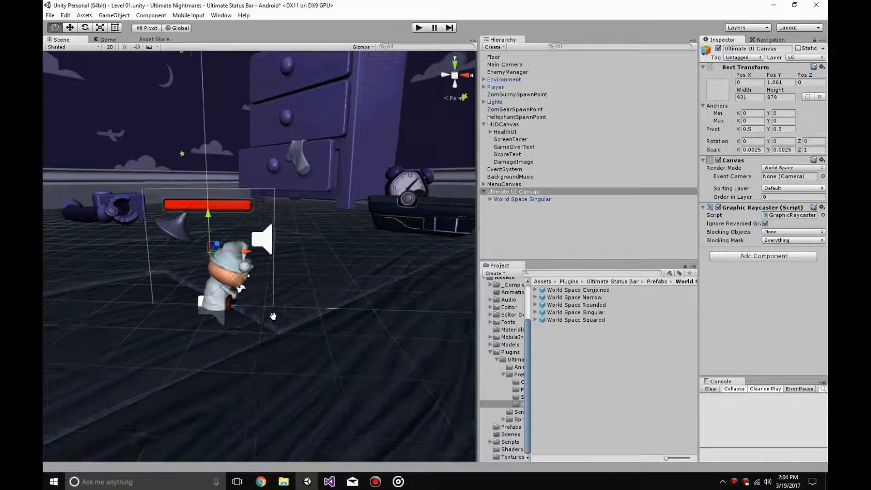
pyautogui.moveTo(282, 311); pyautogui.dragTo(217, 291, button='middle')
pyautogui.moveTo(180, 256); pyautogui.dragTo(227, 253)
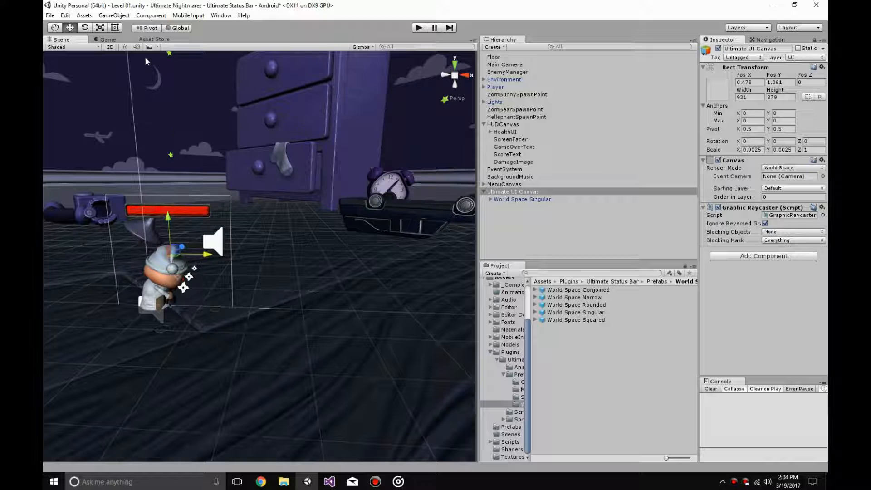
pyautogui.click(108, 40)
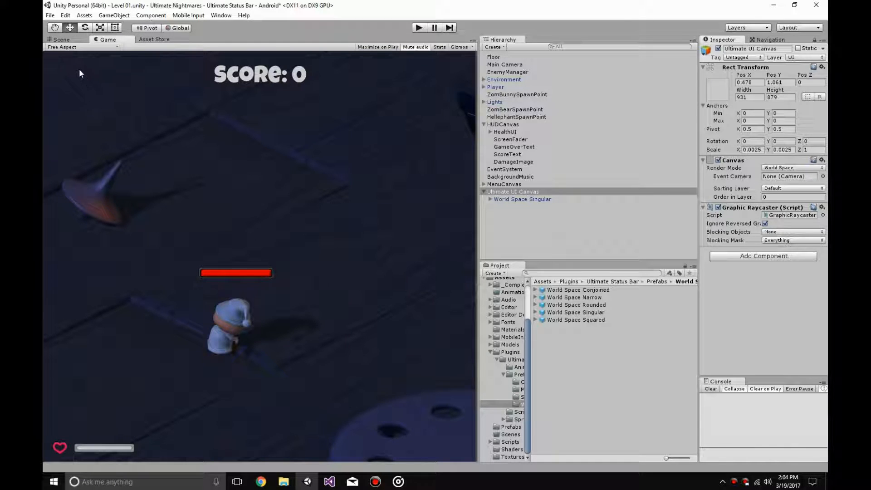
# - Nudge the canvas slightly back along X and lower the World Space Singular bar to a Y position of about 266
pyautogui.click(69, 39)
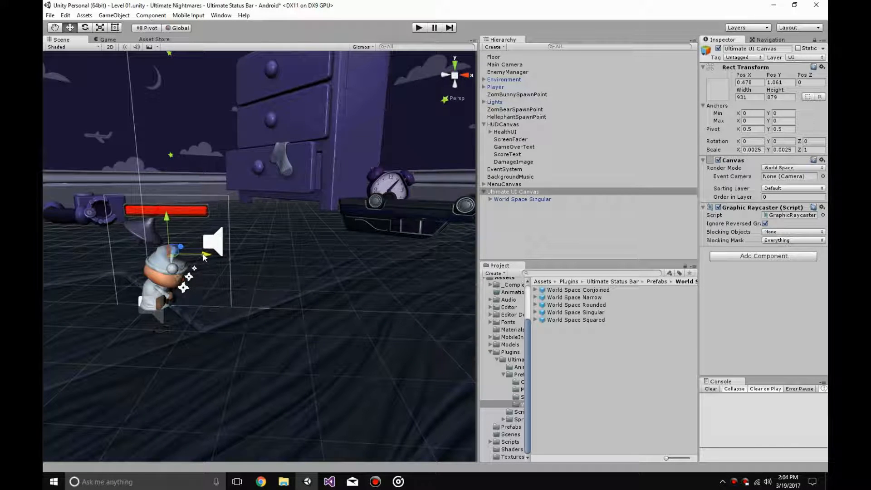
pyautogui.click(526, 200)
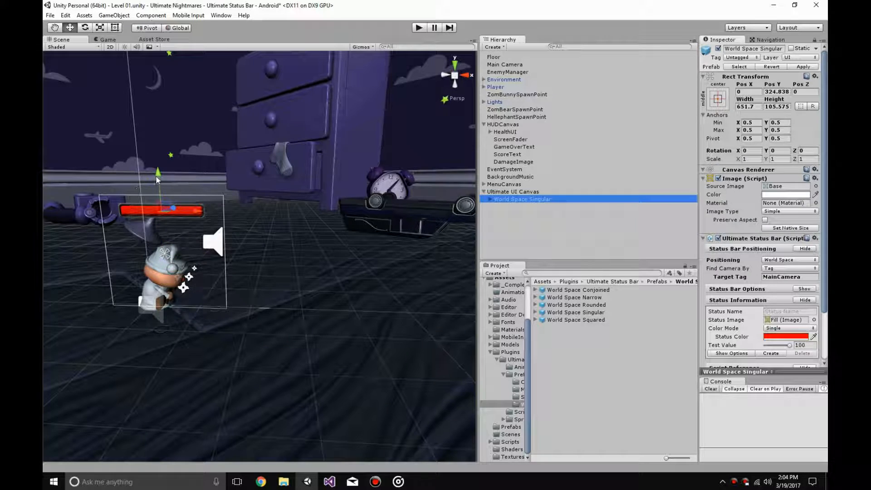
pyautogui.moveTo(156, 180); pyautogui.dragTo(160, 185)
pyautogui.click(117, 40)
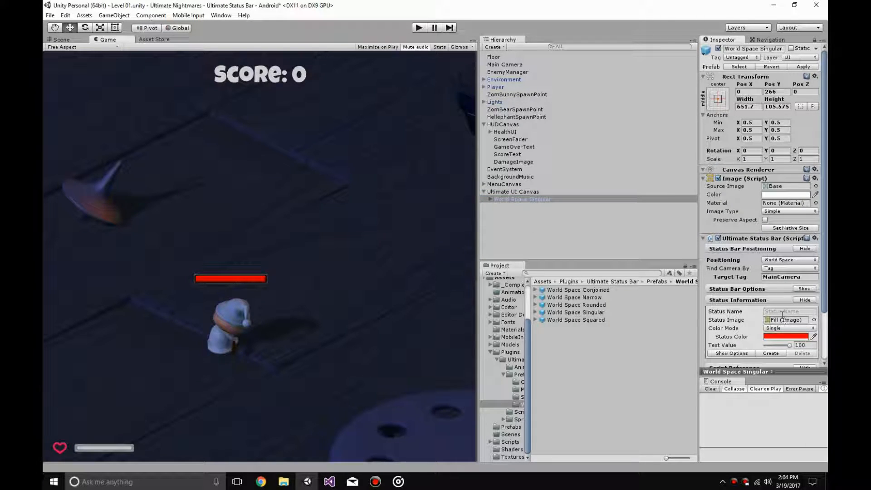
# - Set the status name of the World Space Singular bar to Health
pyautogui.scroll(-3, 783, 314)
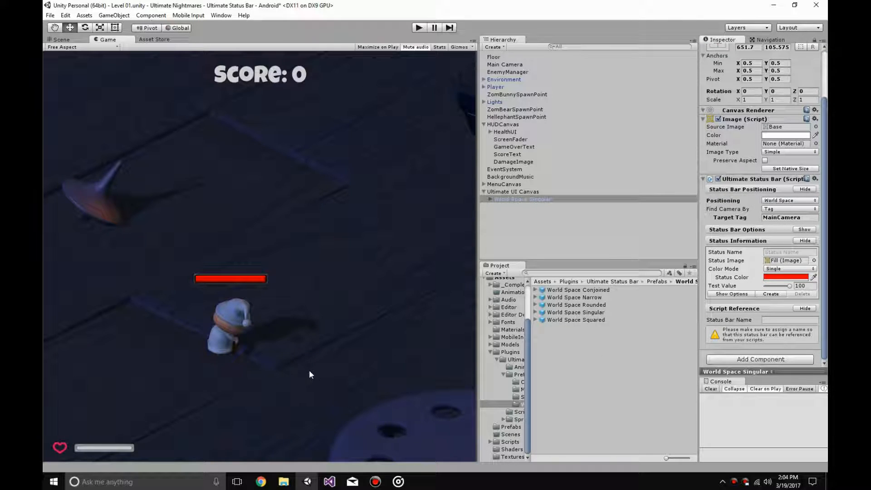
pyautogui.click(795, 252)
pyautogui.write('Health')
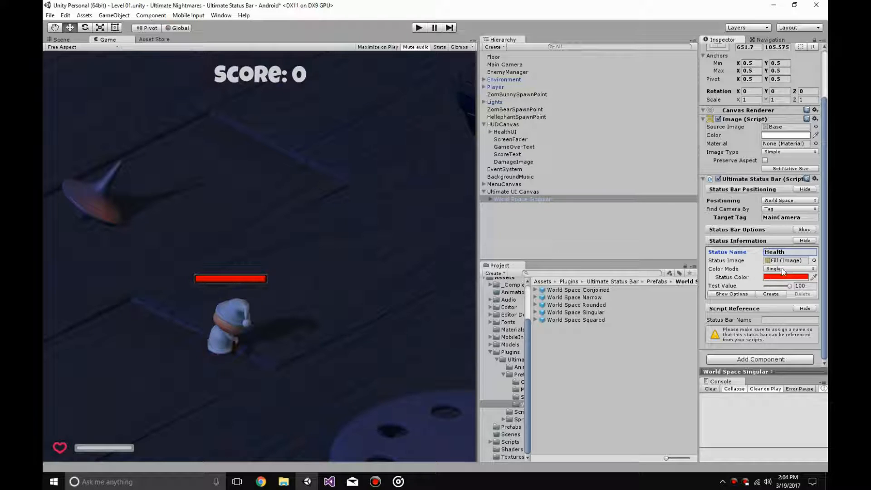
# - Try out the Health status's test value, returning it to 100, and look over the additional Health options
pyautogui.click(787, 320)
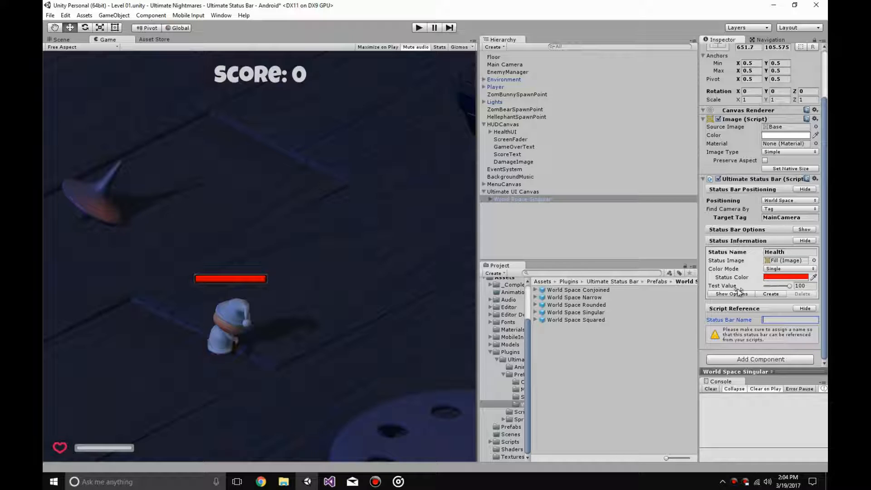
pyautogui.moveTo(789, 287)
pyautogui.mouseDown()
pyautogui.moveTo(766, 286)
pyautogui.moveTo(794, 285)
pyautogui.mouseUp()
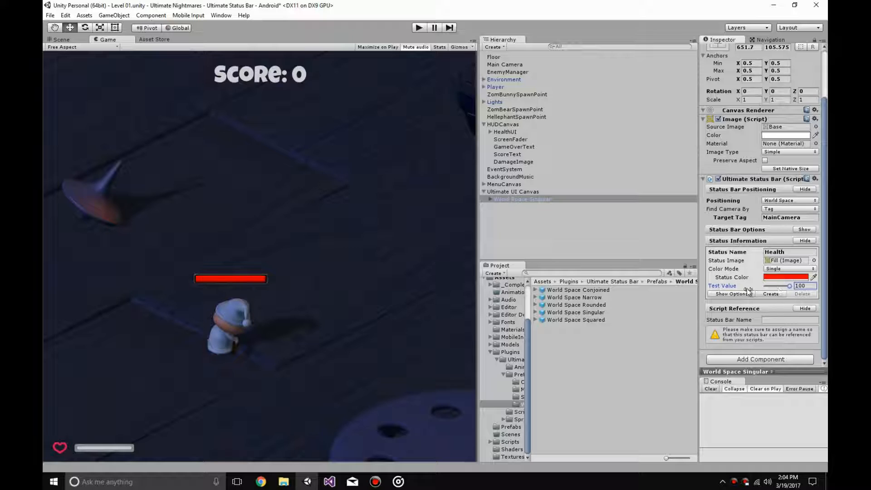
pyautogui.click(731, 294)
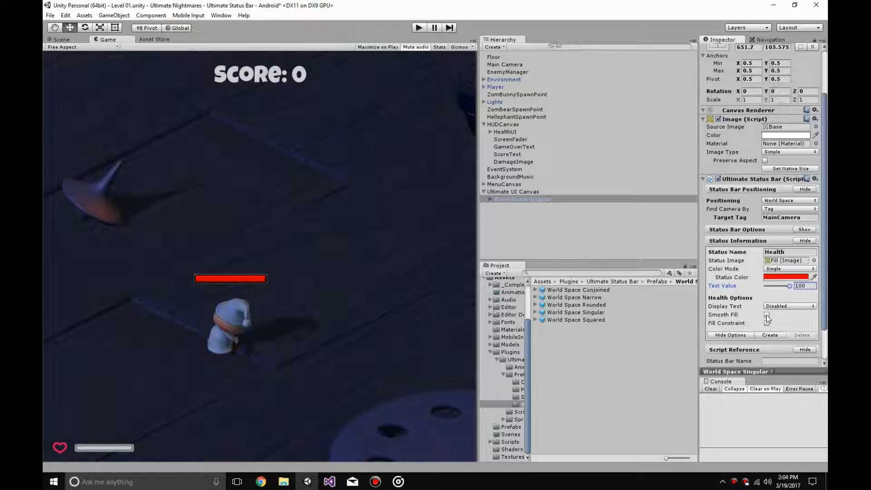
pyautogui.scroll(-2, 766, 317)
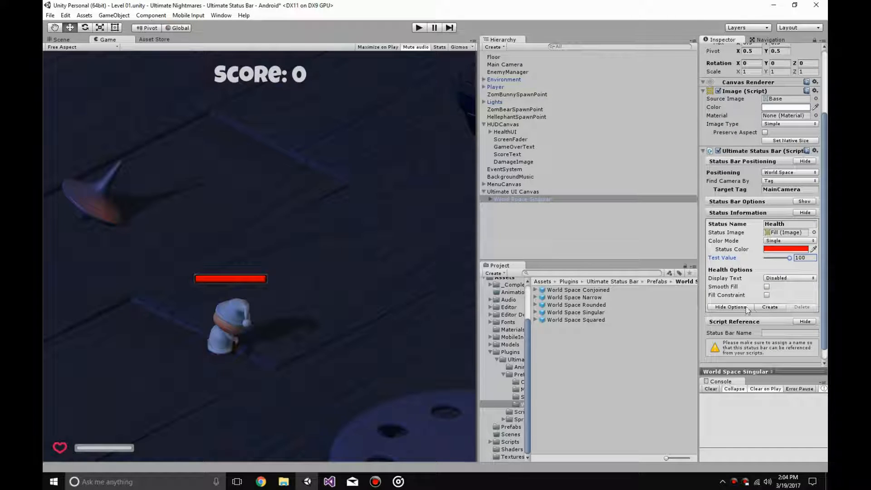
pyautogui.click(746, 306)
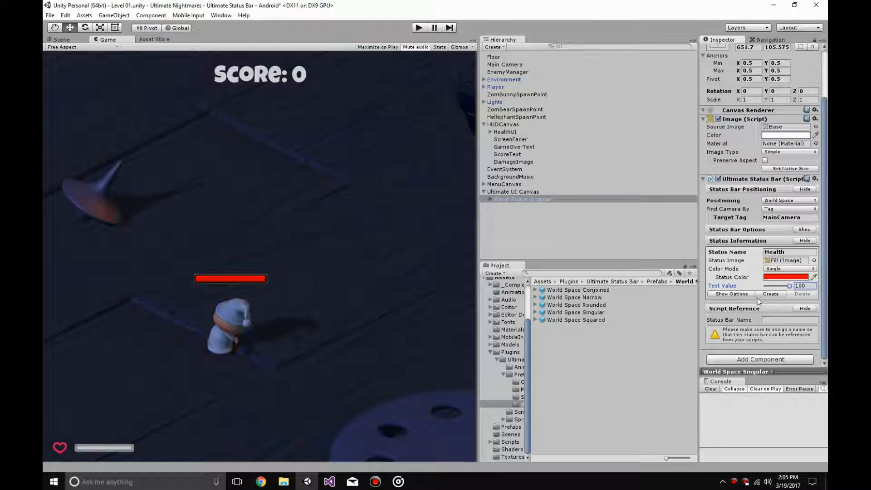
# - Collapse the finished status bar sections and set the status bar's script reference name to Player
pyautogui.click(804, 240)
pyautogui.click(804, 228)
pyautogui.click(792, 294)
pyautogui.write('Player')
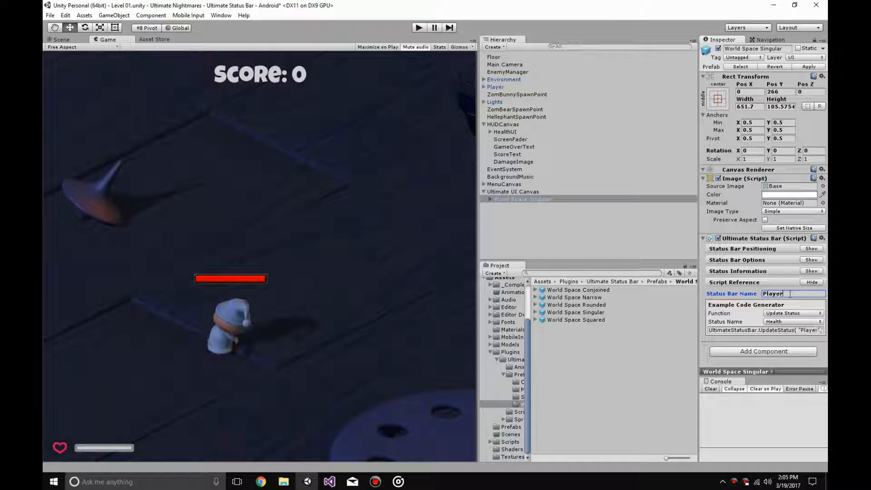
# - Try adding a second status to the status bar's status information and entering a name for it
pyautogui.click(811, 270)
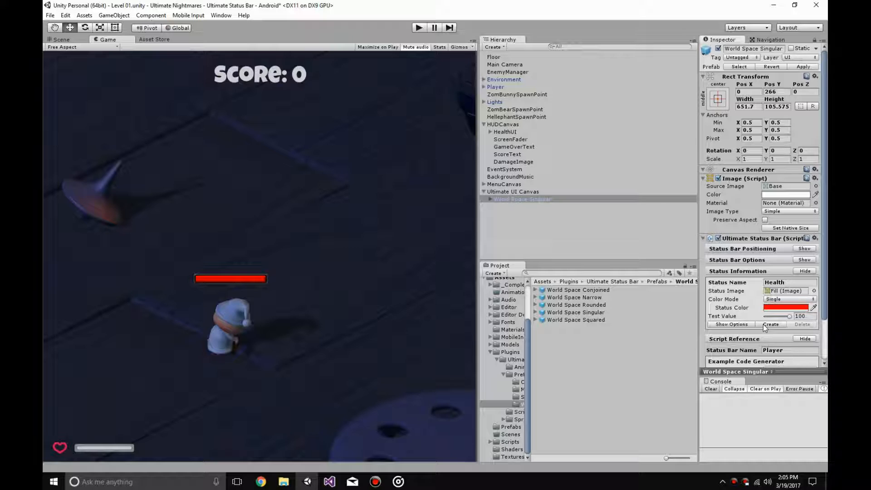
pyautogui.click(765, 325)
pyautogui.scroll(-3, 780, 320)
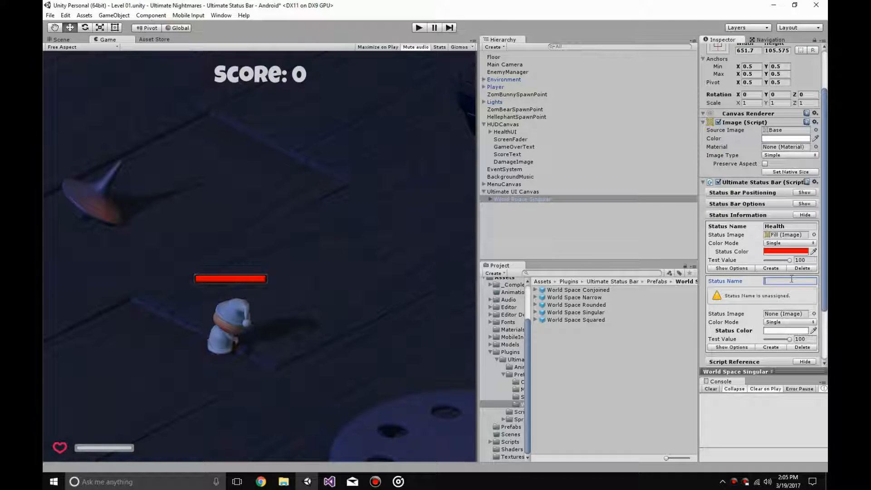
pyautogui.write('Energ')
pyautogui.press('BackSpace')
pyautogui.press('BackSpace')
pyautogui.press('BackSpace')
pyautogui.press('BackSpace')
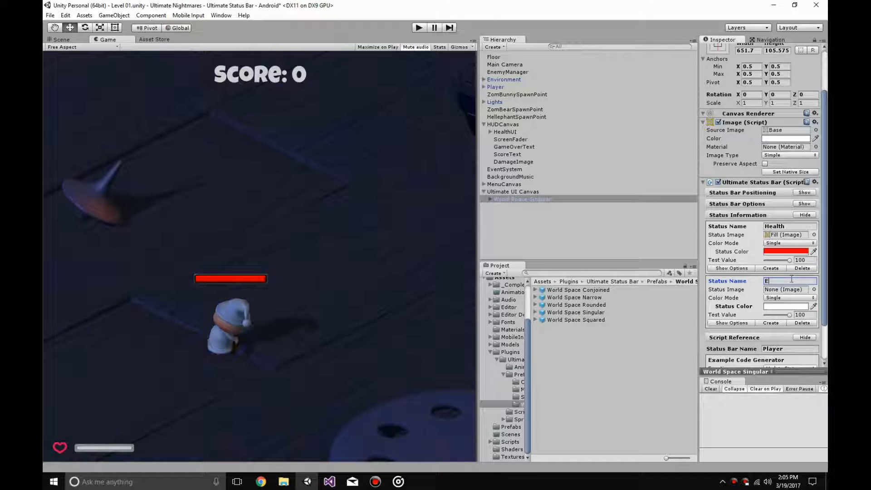
# - Delete the extra second status and collapse the status information section
pyautogui.click(800, 347)
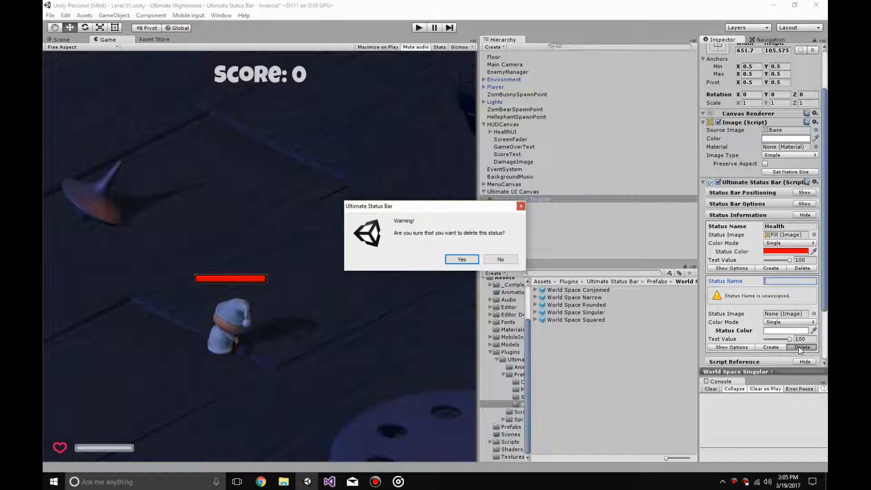
pyautogui.press('Return')
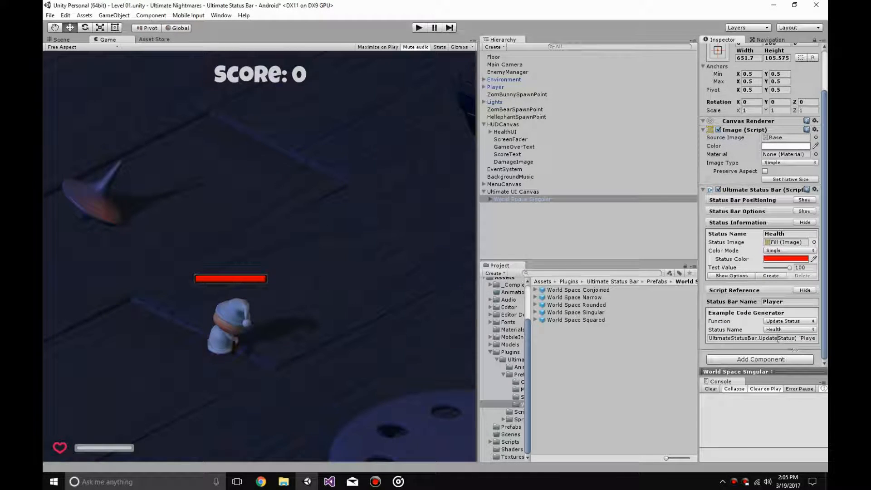
pyautogui.click(805, 222)
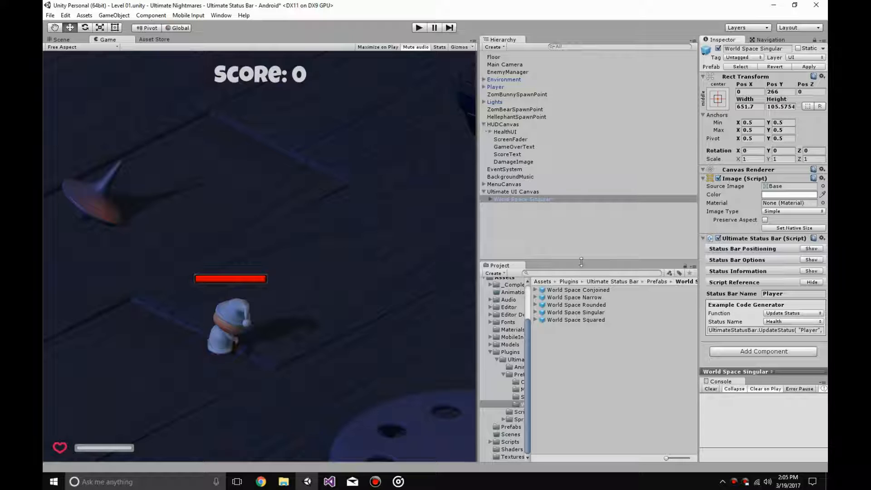
# - Make the Ultimate UI Canvas a child of the Player object in the hierarchy
pyautogui.click(484, 191)
pyautogui.moveTo(515, 190); pyautogui.dragTo(495, 87)
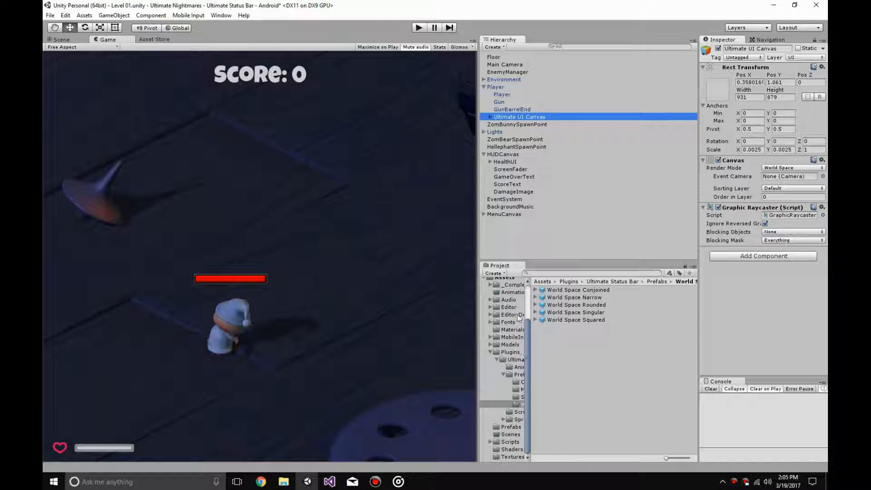
# - Open the PlayerHealth script from the _CompletedAssets Scripts Player folder for editing
pyautogui.click(490, 351)
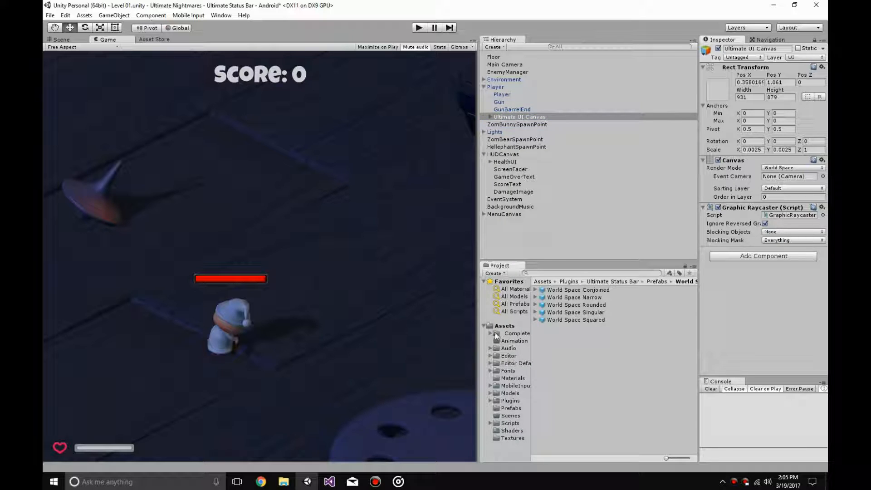
pyautogui.click(490, 333)
pyautogui.click(512, 364)
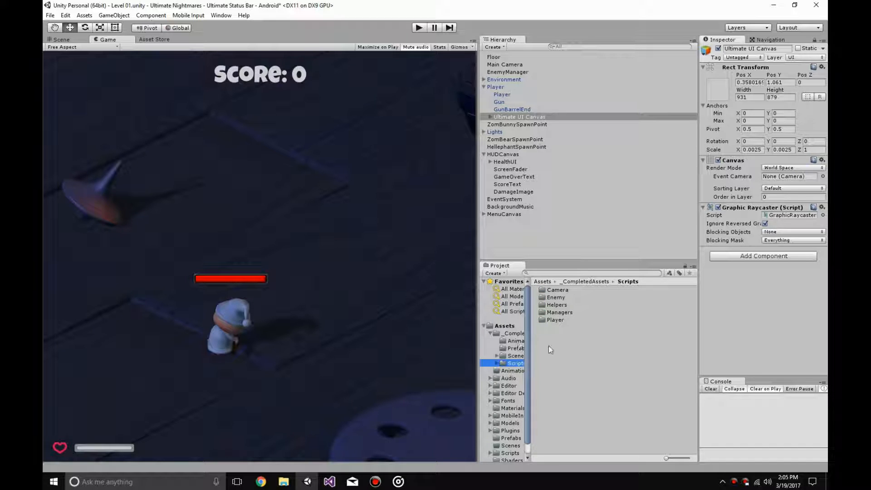
pyautogui.doubleClick(562, 319)
pyautogui.doubleClick(591, 290)
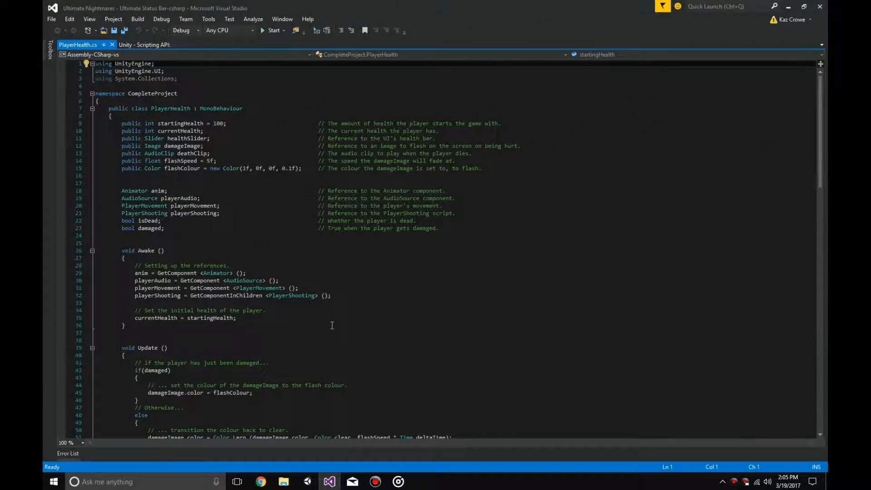
# - In the TakeDamage function, comment out the healthSlider.value = currentHealth line and save the script
pyautogui.scroll(-11, 332, 325)
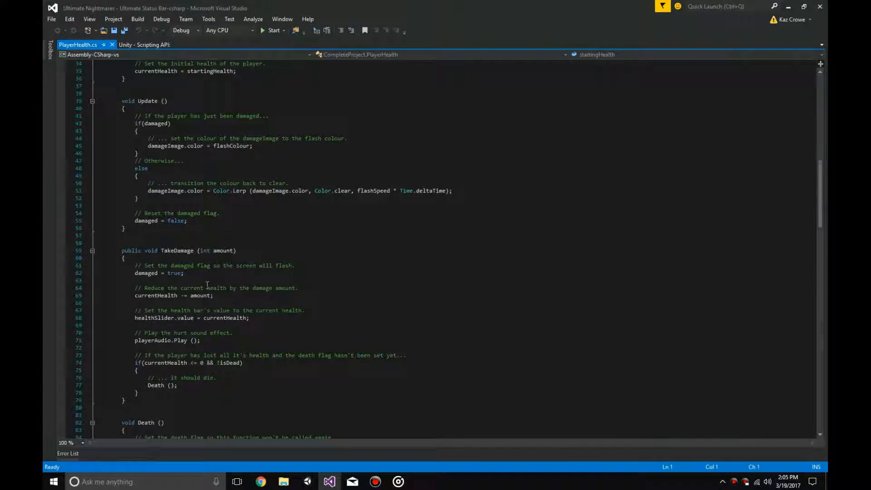
pyautogui.doubleClick(187, 252)
pyautogui.keyDown('shift'); pyautogui.click(252, 252); pyautogui.keyUp('shift')
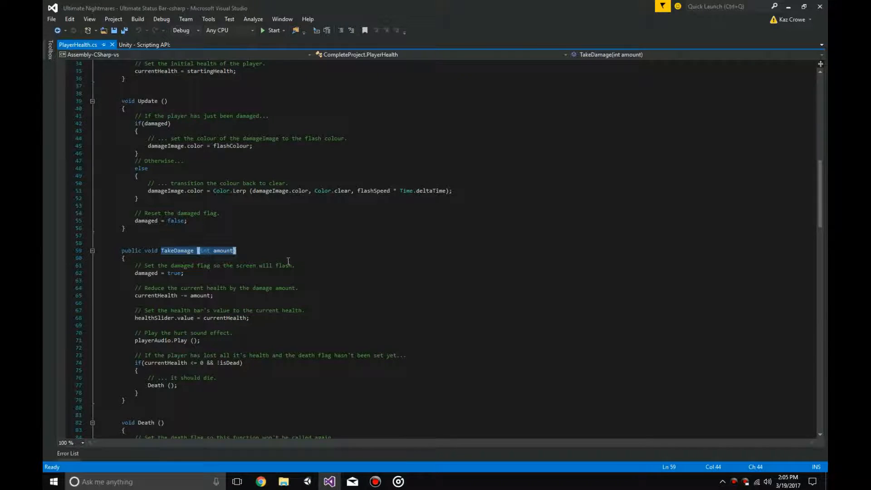
pyautogui.scroll(-4, 260, 265)
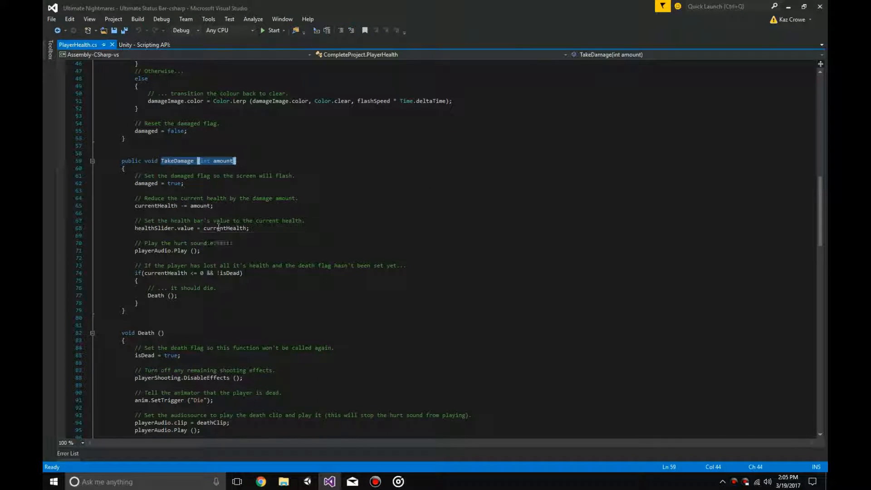
pyautogui.click(193, 232)
pyautogui.hotkey('ctrl', 'k')
pyautogui.hotkey('ctrl', 'c')
pyautogui.hotkey('ctrl', 's')
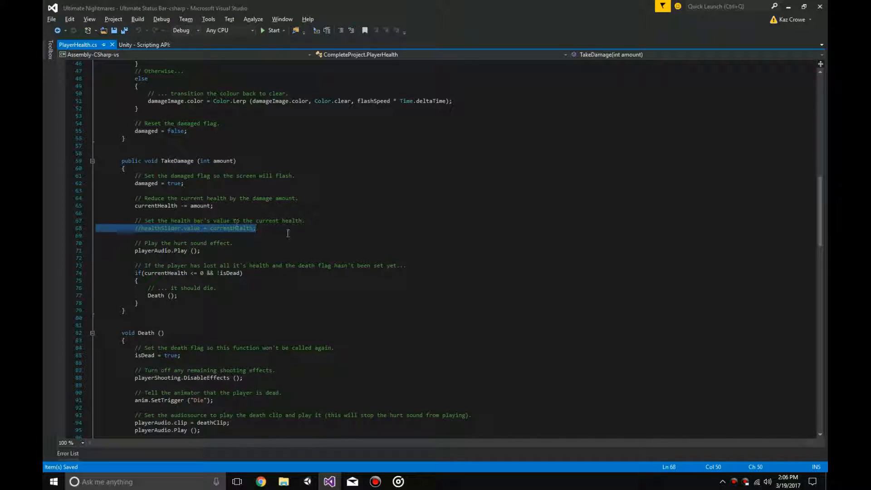
pyautogui.click(305, 230)
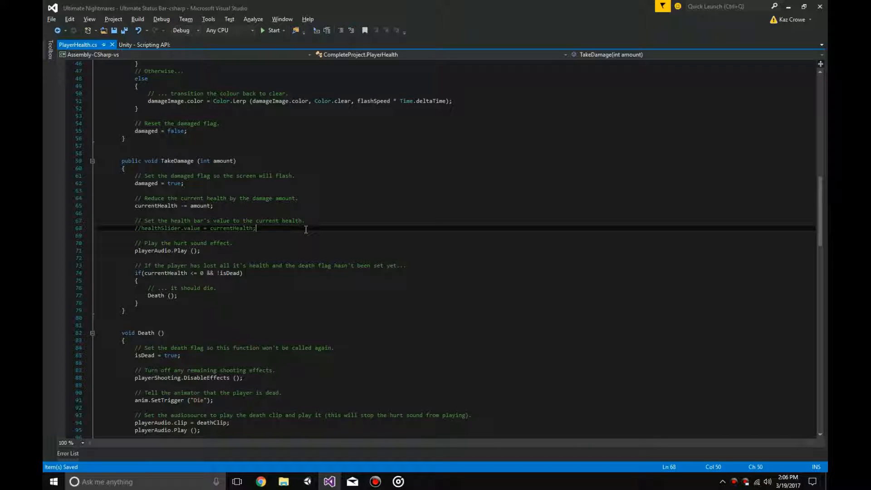
# - Switch to Unity and copy the generated Update Status example code for Health from the player's World Space Singular bar
pyautogui.click(307, 481)
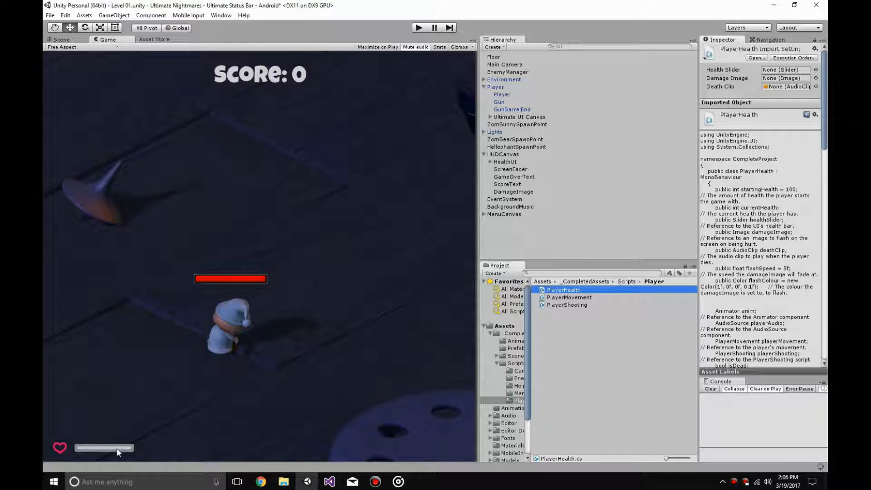
pyautogui.click(329, 481)
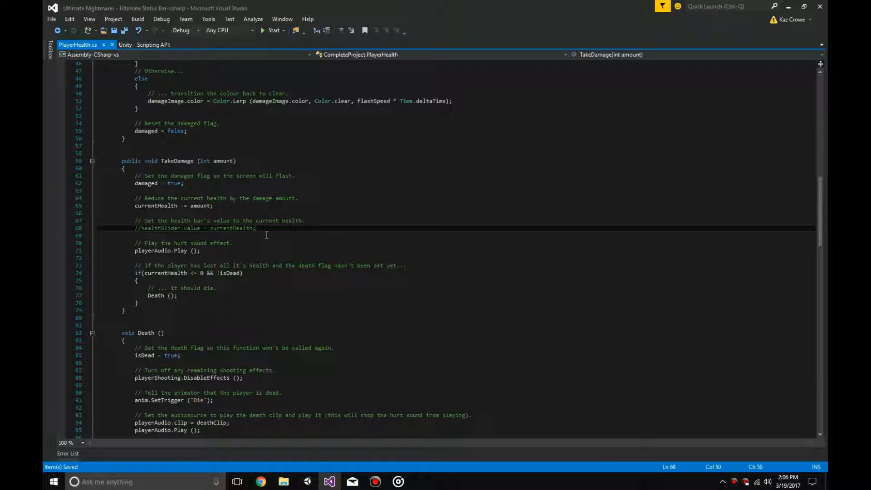
pyautogui.click(307, 481)
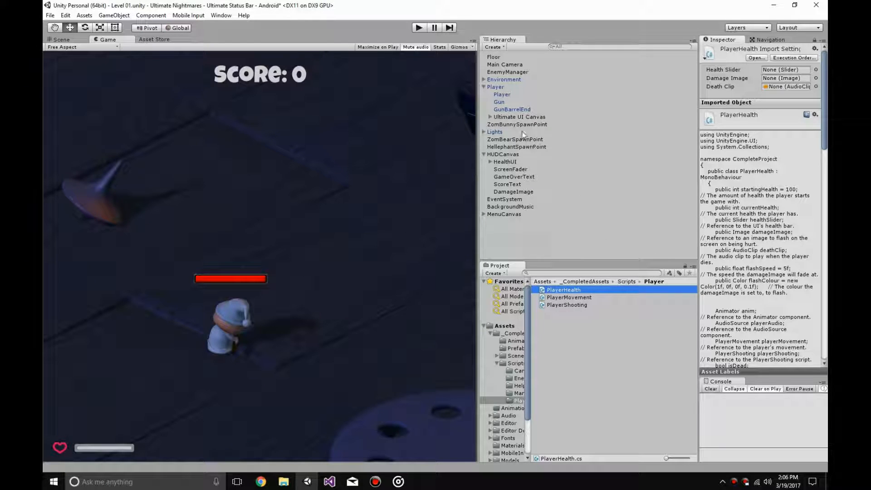
pyautogui.click(490, 117)
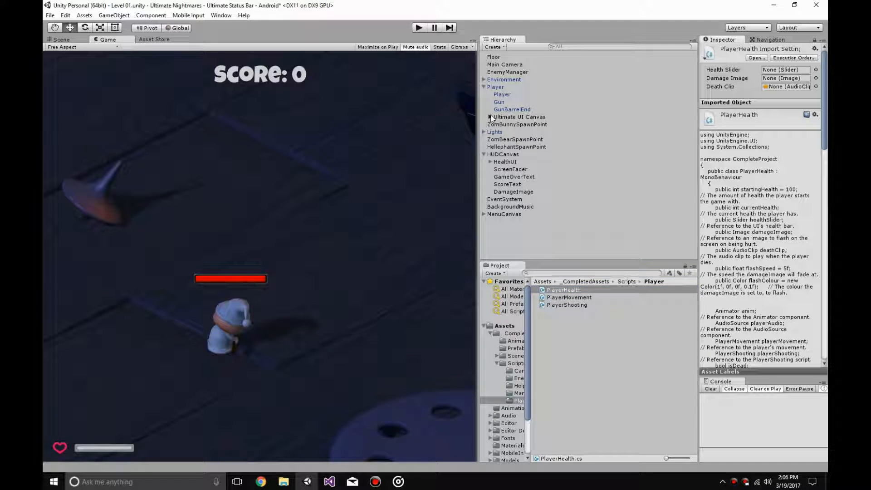
pyautogui.click(517, 125)
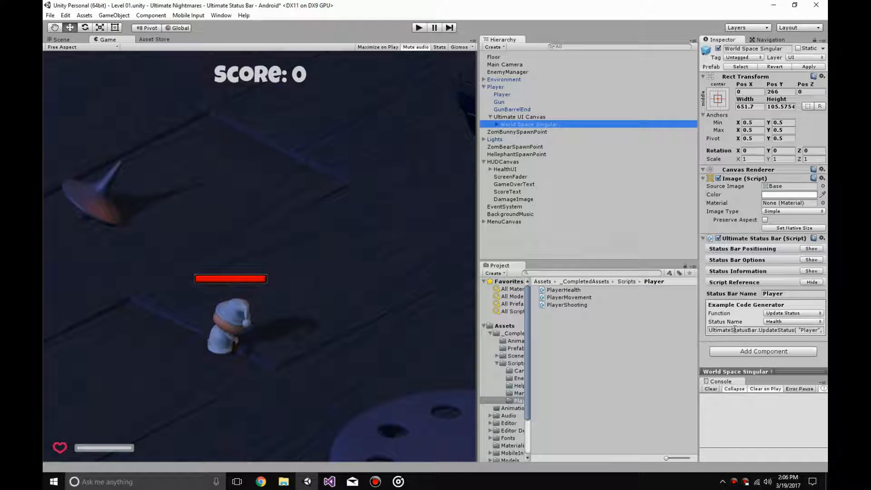
pyautogui.click(759, 330)
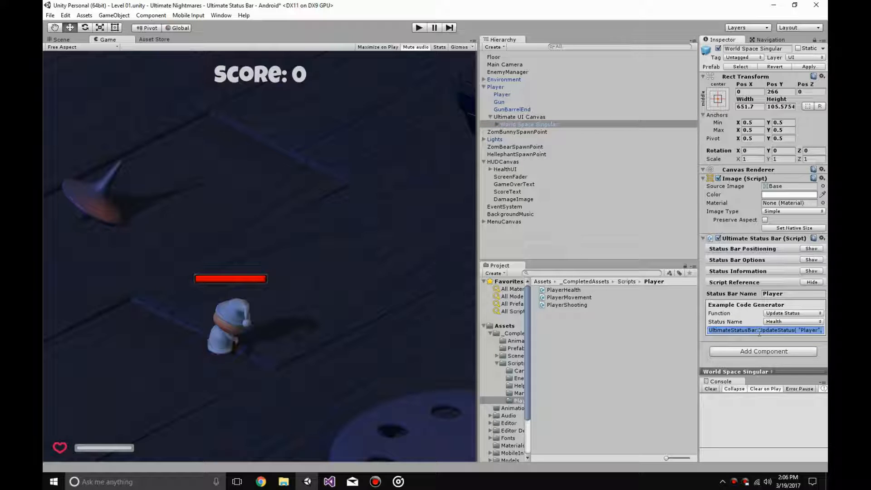
# - In Visual Studio, paste the UpdateStatus call below the commented-out slider line and replace its currentValue argument with currentHealth
pyautogui.click(330, 481)
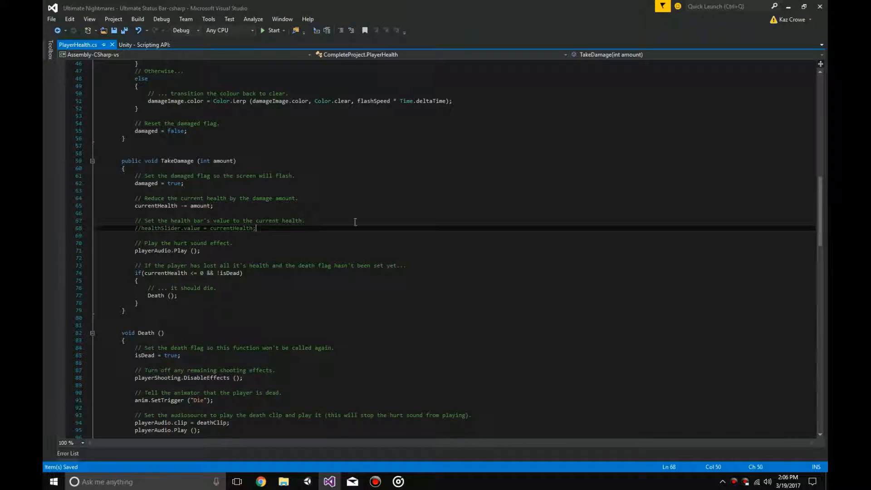
pyautogui.press('Return')
pyautogui.hotkey('ctrl', 'v')
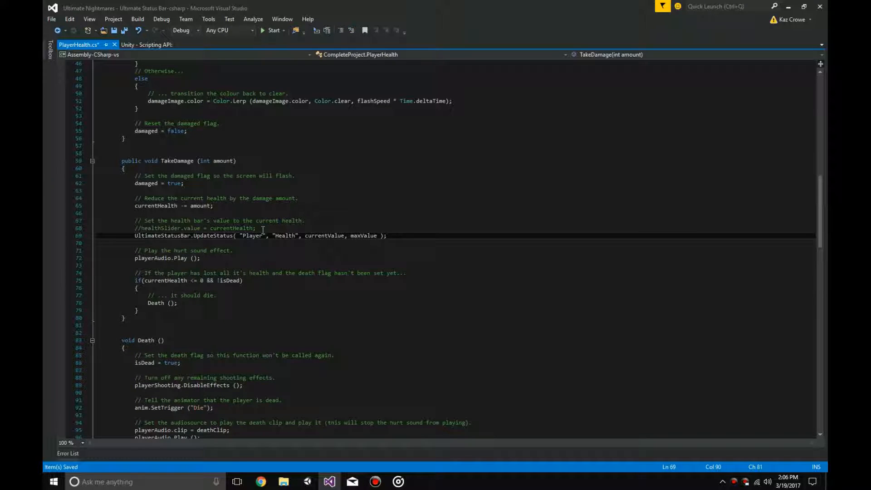
pyautogui.doubleClick(338, 235)
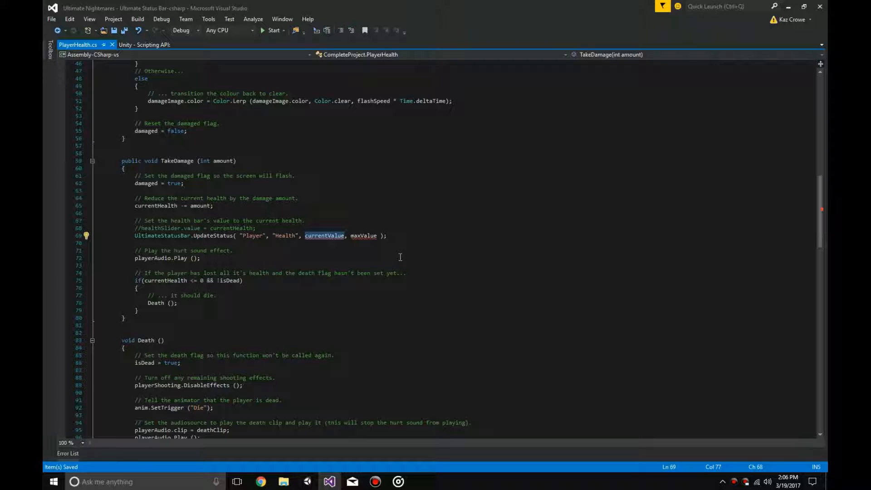
pyautogui.write('currentHealth')
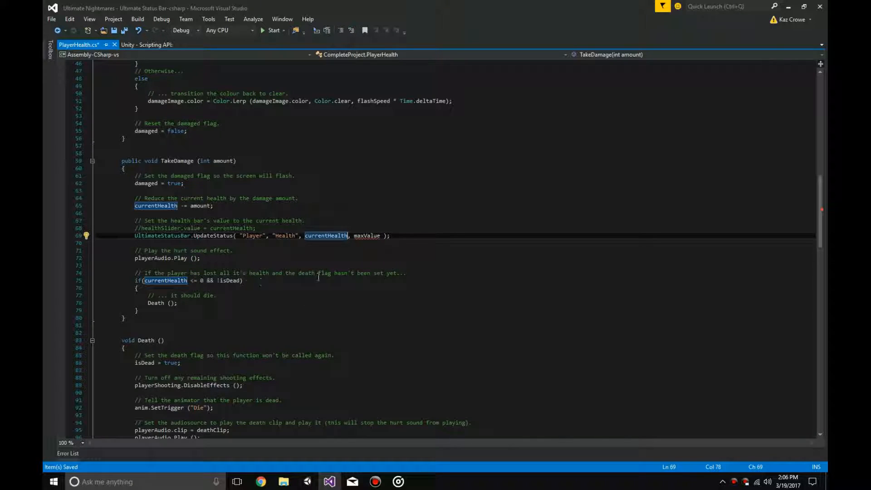
# - Replace the maxValue argument of the UpdateStatus call with startingHealth and save the script
pyautogui.doubleClick(367, 235)
pyautogui.scroll(11, 354, 259)
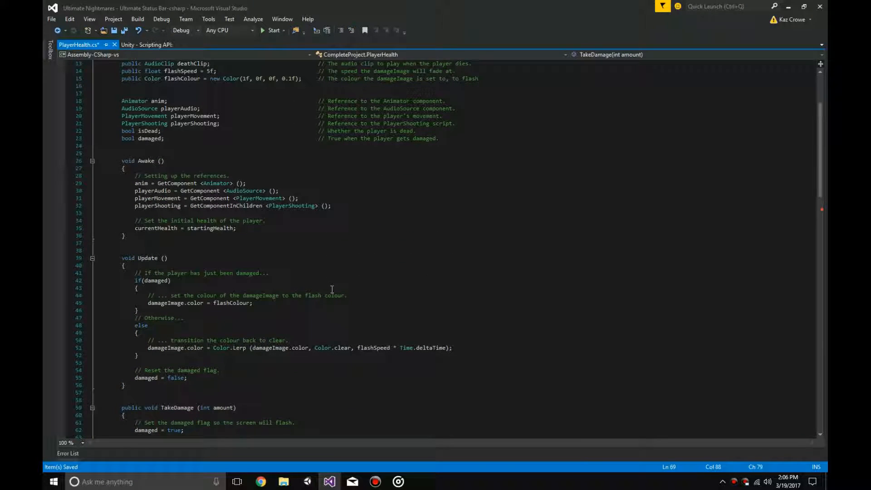
pyautogui.doubleClick(214, 229)
pyautogui.scroll(-9, 366, 281)
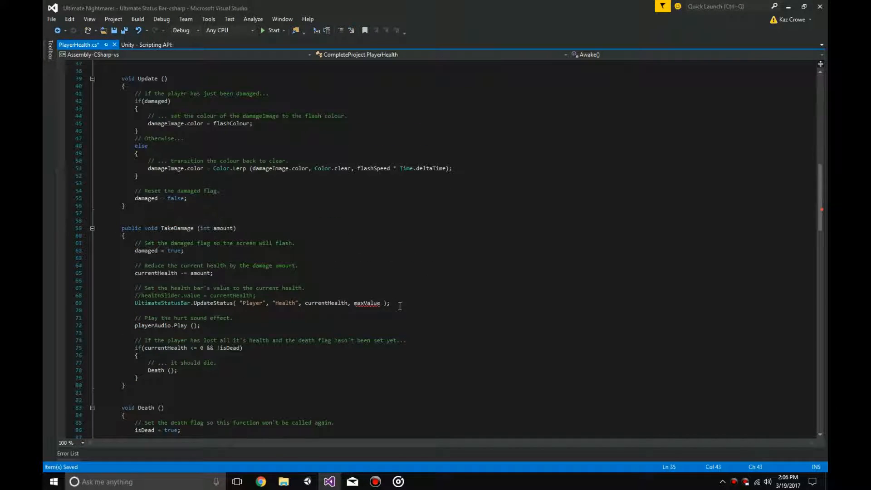
pyautogui.doubleClick(366, 280)
pyautogui.hotkey('ctrl', 'v')
pyautogui.hotkey('ctrl', 's')
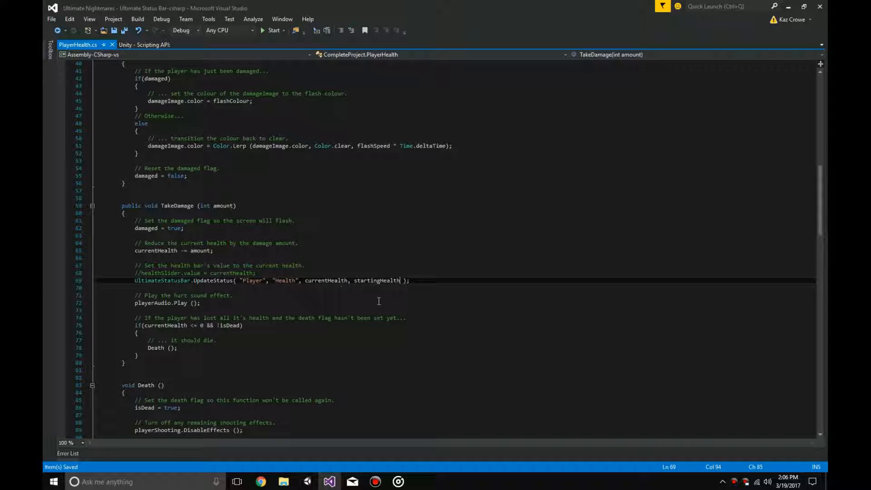
# - Review the arguments of the finished UpdateStatus call and look through the rest of the PlayerHealth script
pyautogui.doubleClick(377, 280)
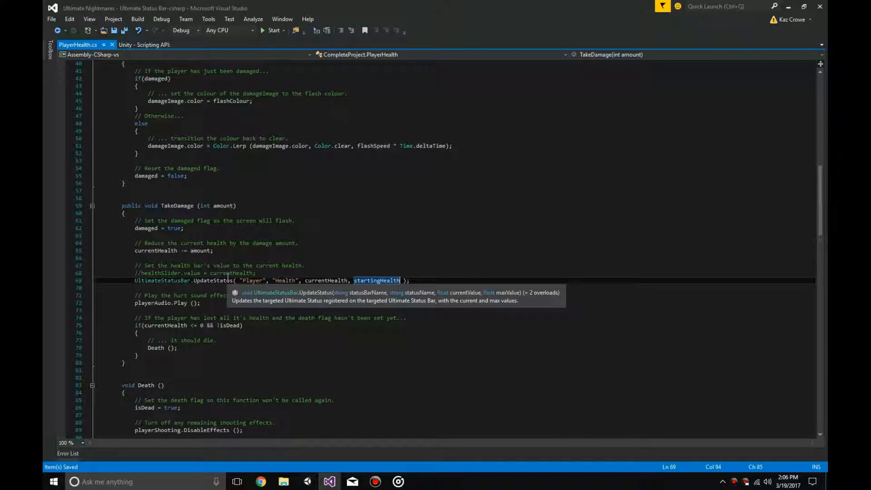
pyautogui.doubleClick(257, 281)
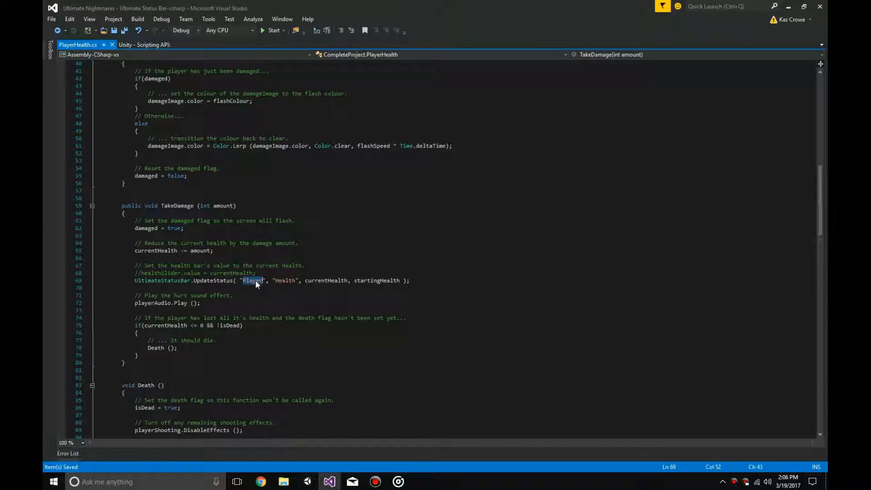
pyautogui.doubleClick(286, 280)
pyautogui.moveTo(327, 281); pyautogui.dragTo(374, 284)
pyautogui.click(451, 302)
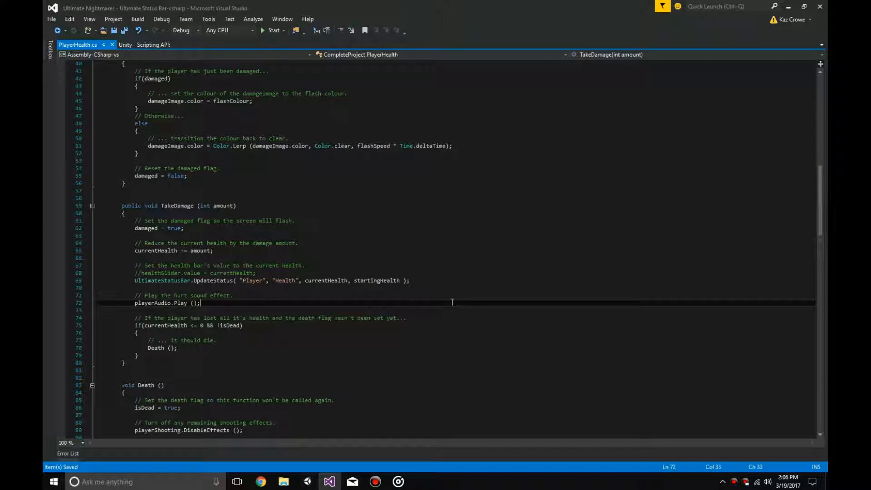
pyautogui.scroll(-10, 300, 236)
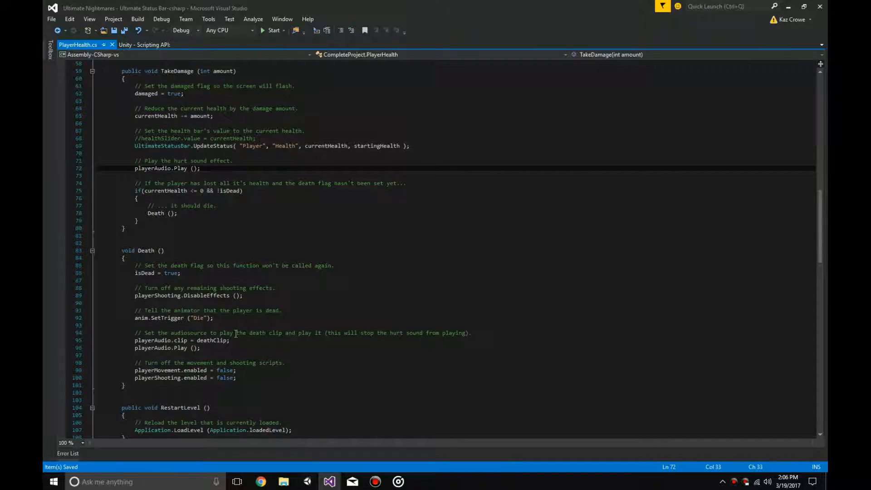
pyautogui.scroll(15, 289, 378)
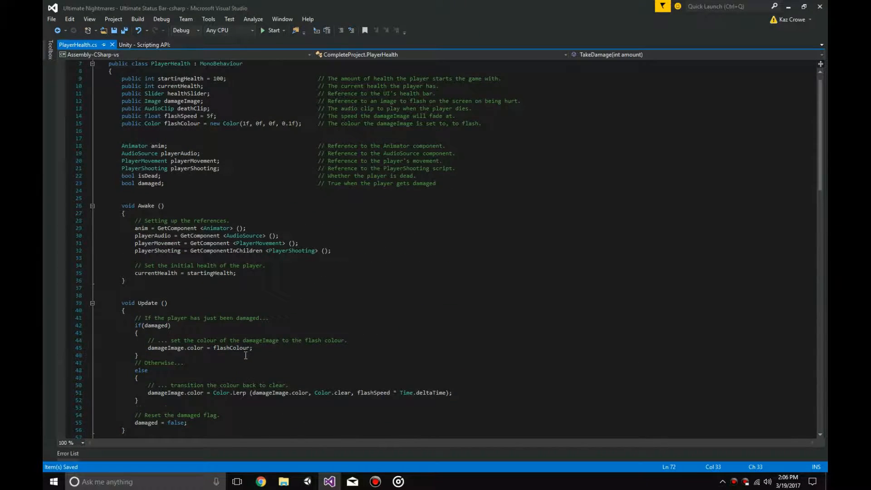
# - Switch to Unity, deactivate the HealthUI object under HUDCanvas, and collapse the expanded HUDCanvas and Player hierarchies
pyautogui.click(307, 481)
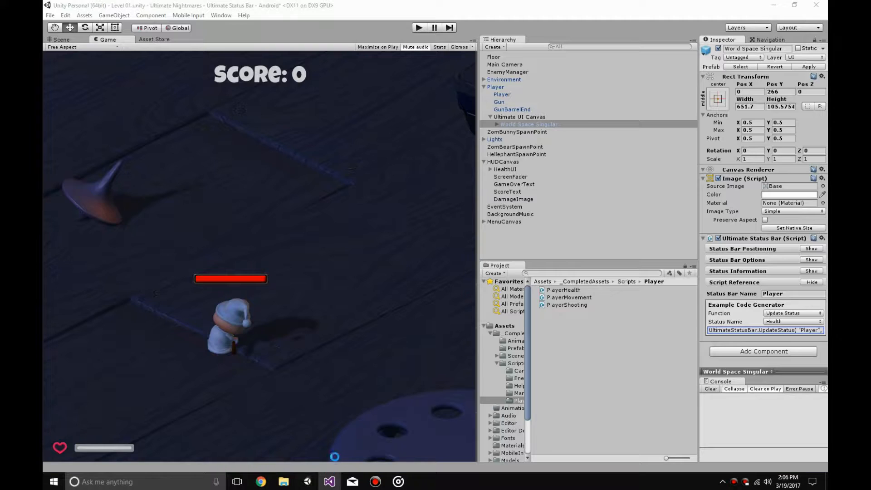
pyautogui.click(503, 169)
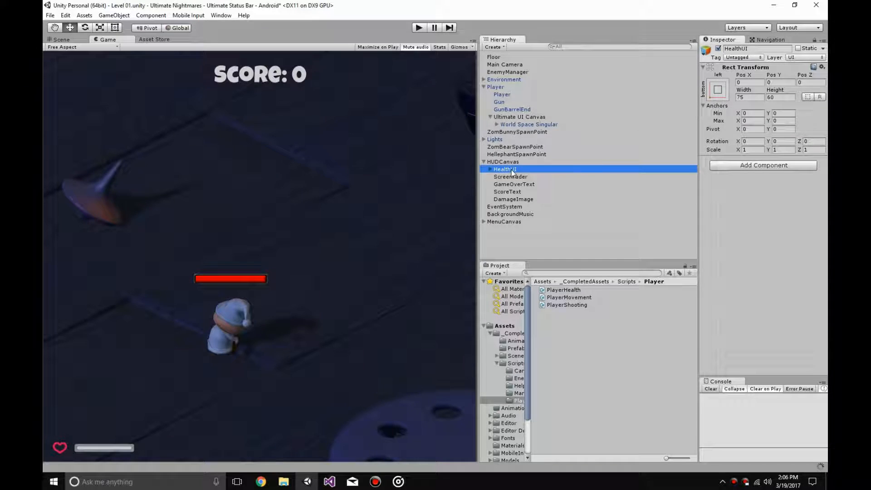
pyautogui.click(718, 49)
pyautogui.click(483, 162)
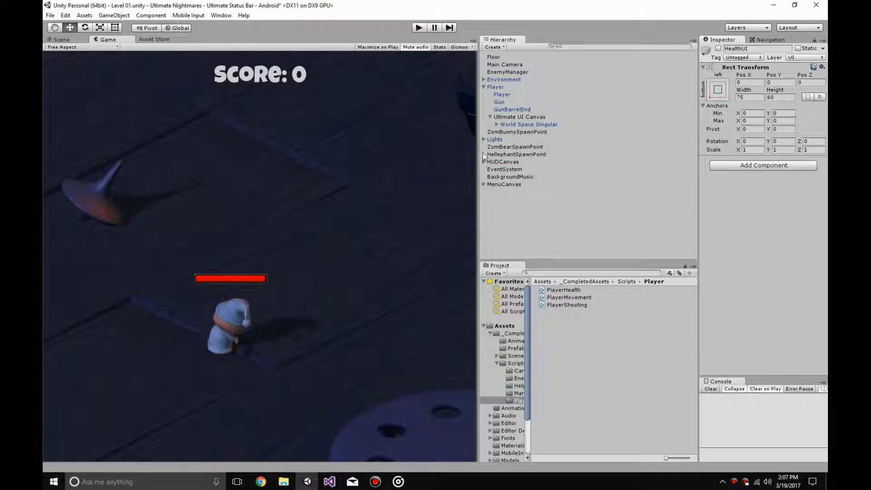
pyautogui.click(490, 117)
pyautogui.click(483, 87)
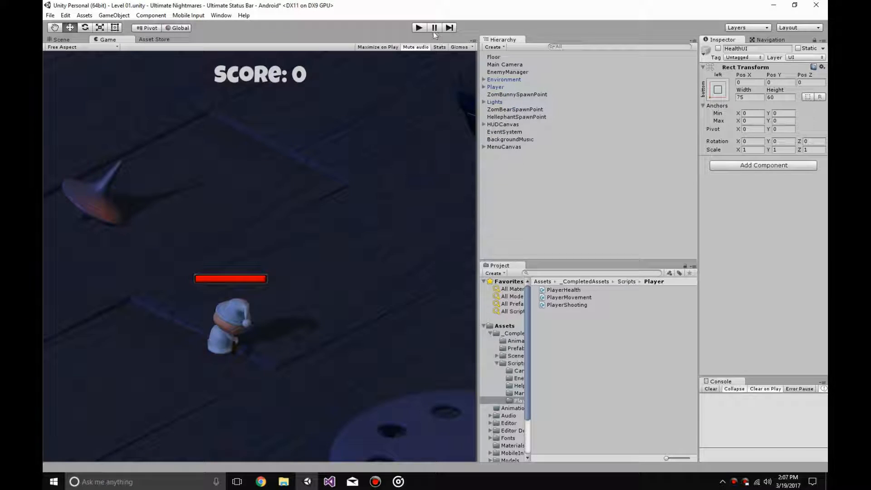
# - Play-test the level, walking the player into the enemies to check the world-space health bar under damage, then stop play mode
pyautogui.click(419, 29)
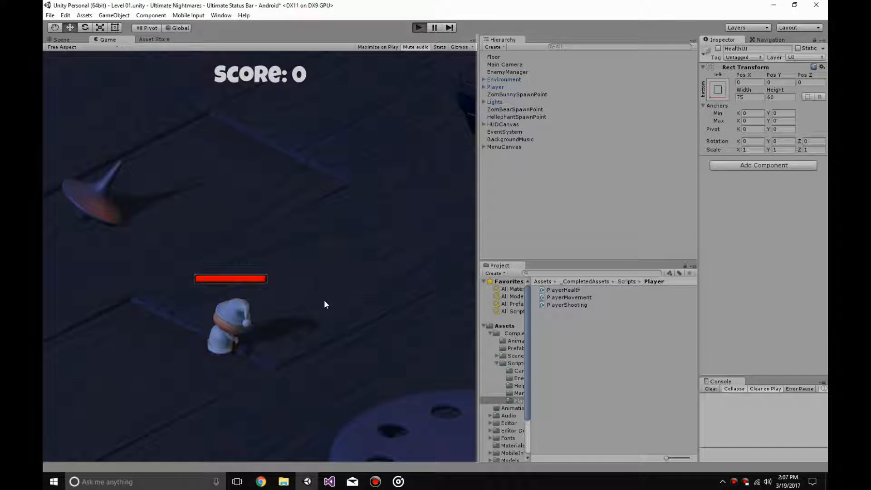
pyautogui.moveTo(254, 336)
pyautogui.mouseDown()
pyautogui.moveTo(230, 376)
pyautogui.moveTo(191, 321)
pyautogui.mouseUp()
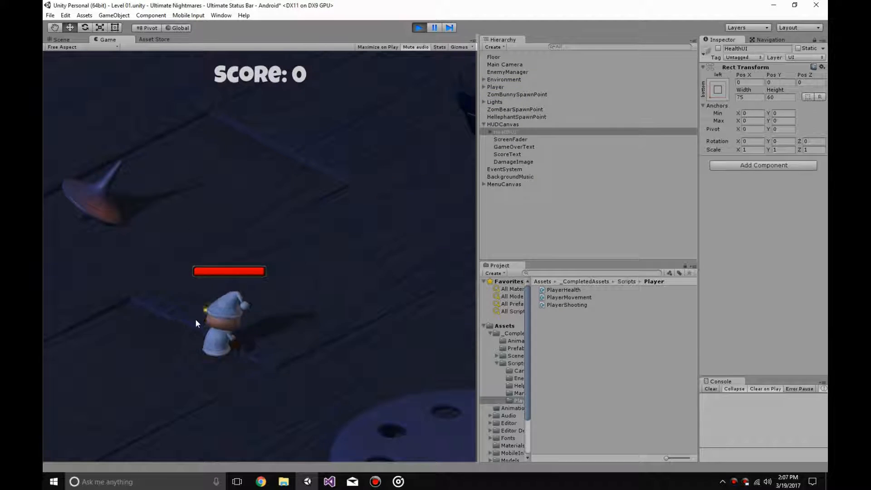
pyautogui.press('d')
pyautogui.press('w')
pyautogui.press('d')
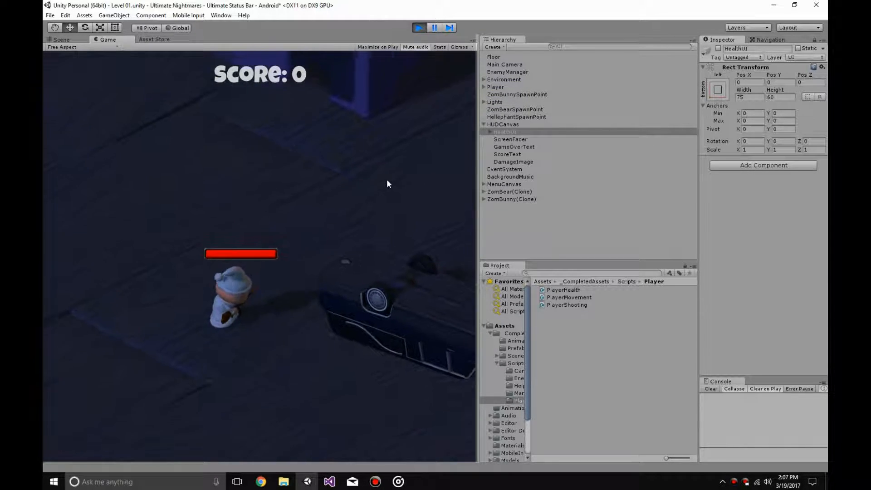
pyautogui.press('d')
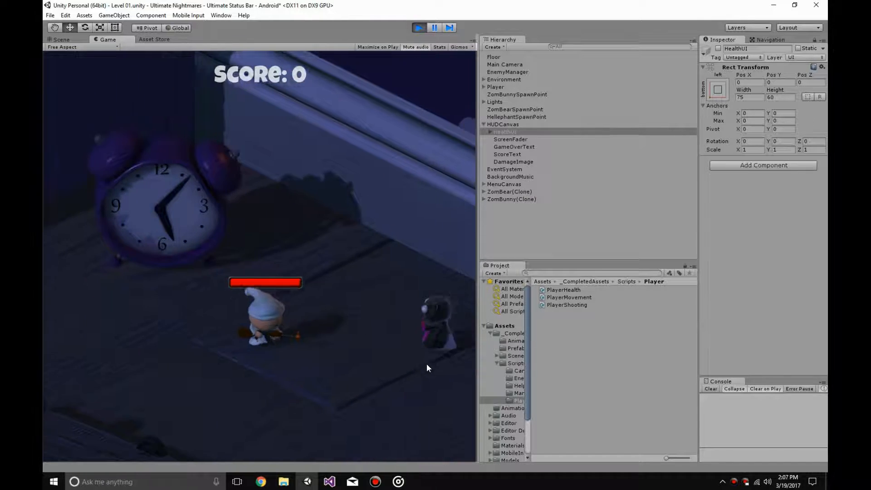
pyautogui.press('d')
pyautogui.press('a')
pyautogui.press('d')
pyautogui.press('a')
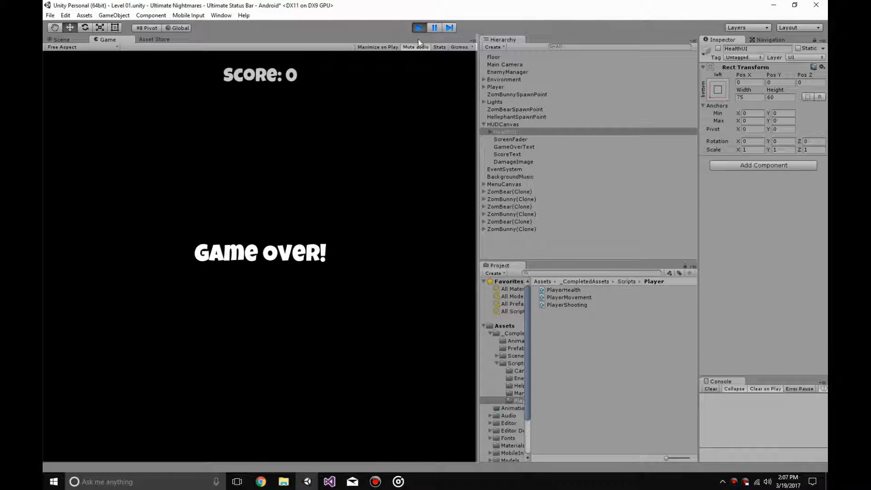
pyautogui.click(419, 28)
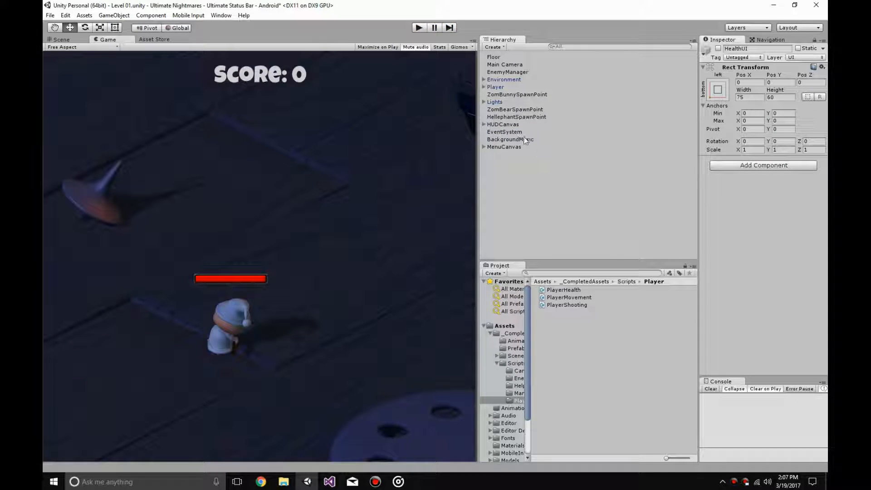
# - Add the World Space Narrow prefab from Plugins > Ultimate Status Bar > Prefabs > World Space to HUDCanvas
pyautogui.click(483, 87)
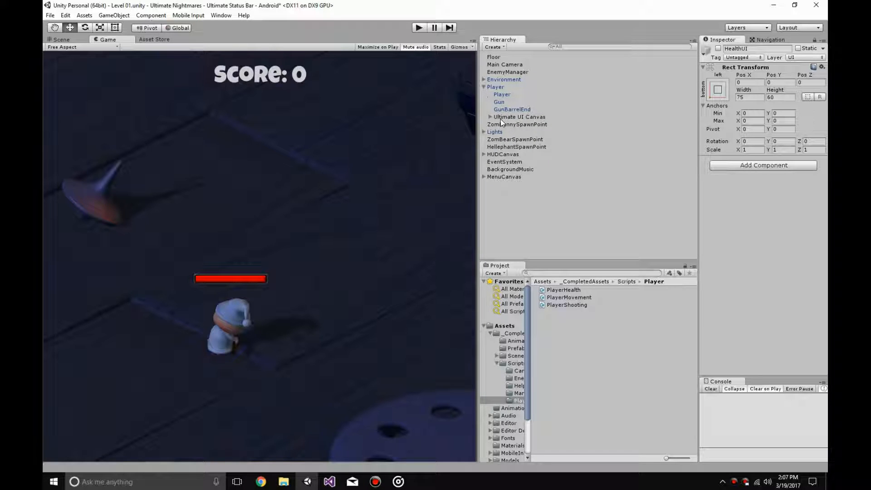
pyautogui.click(484, 87)
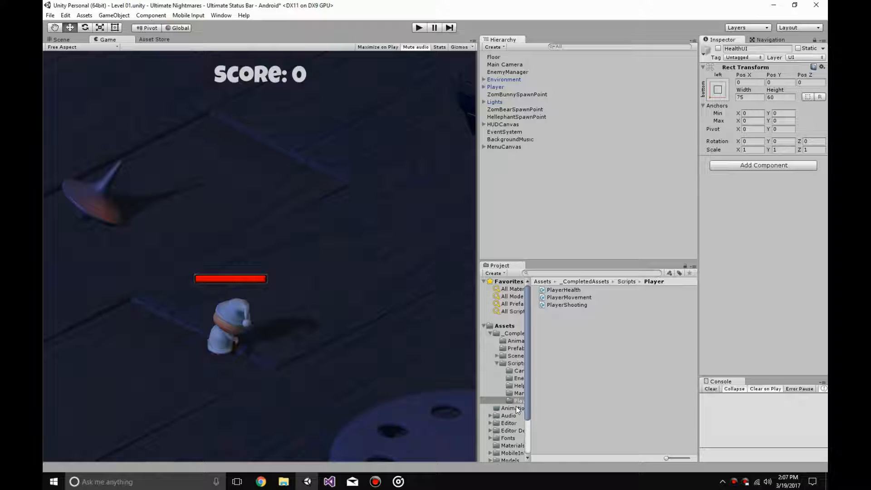
pyautogui.click(497, 363)
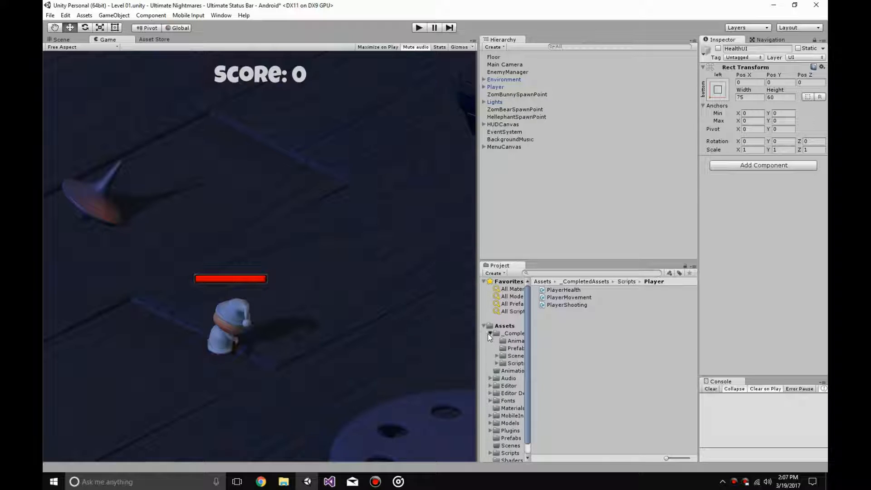
pyautogui.click(490, 333)
pyautogui.click(510, 400)
pyautogui.doubleClick(588, 294)
pyautogui.doubleClick(564, 298)
pyautogui.doubleClick(572, 312)
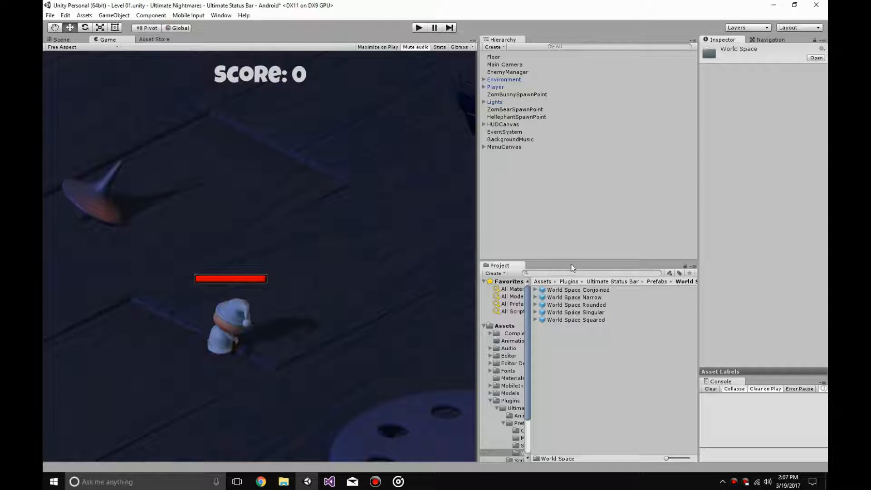
pyautogui.moveTo(573, 297); pyautogui.dragTo(503, 124)
pyautogui.click(378, 243)
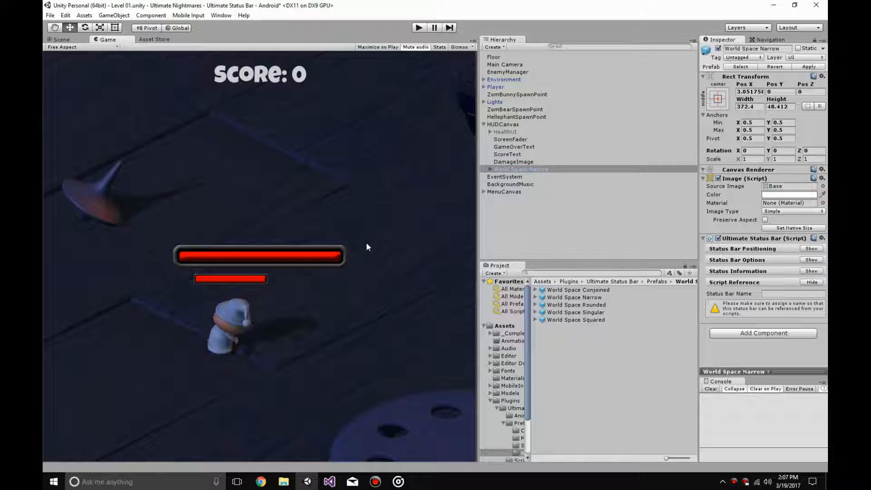
# - In the World Space Narrow bar's Status Bar Positioning settings, set Status Bar Size to 7 and Y Position to 88
pyautogui.click(812, 282)
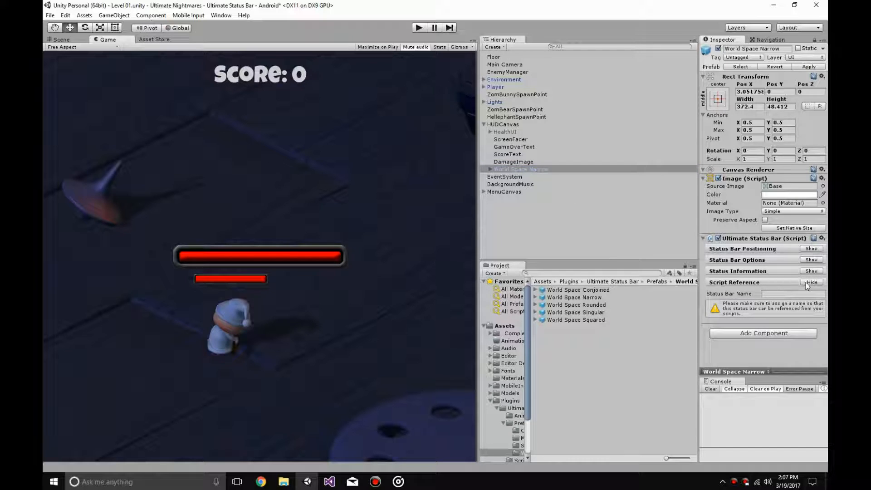
pyautogui.click(811, 259)
pyautogui.click(811, 249)
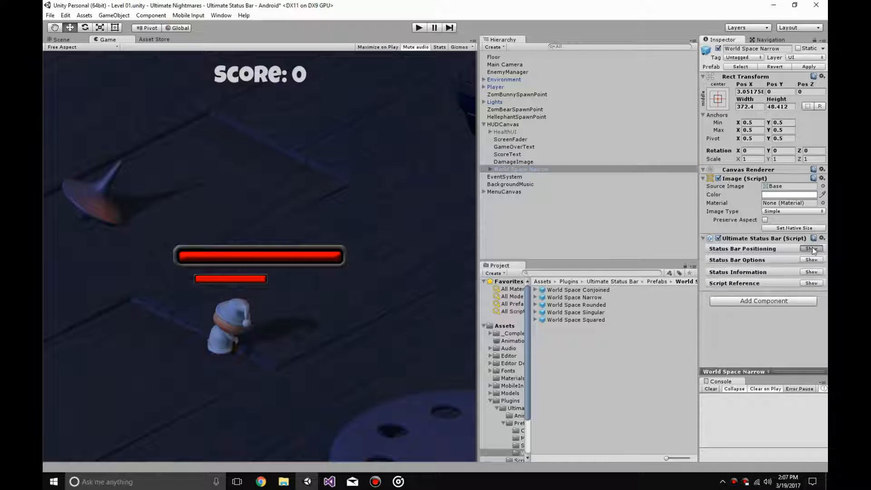
pyautogui.moveTo(778, 280); pyautogui.dragTo(783, 280)
pyautogui.moveTo(777, 324); pyautogui.dragTo(785, 325)
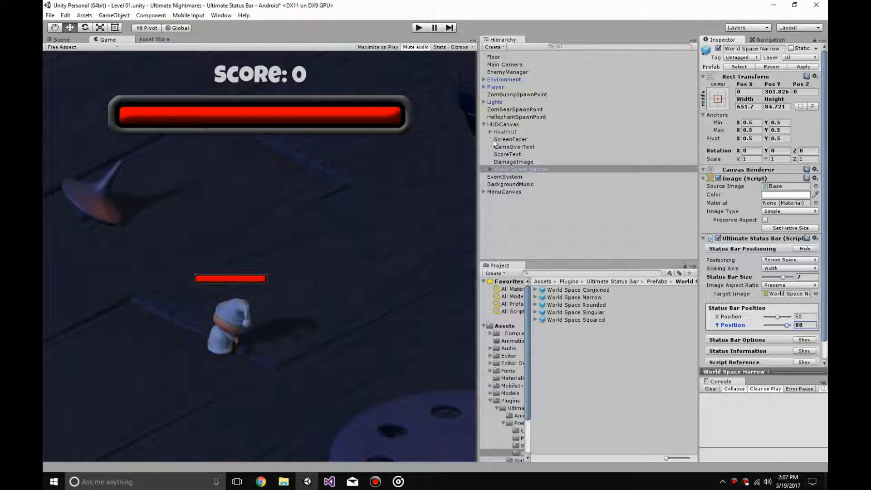
# - Set the bar's Positioning to World Space with target tag MainCamera and create a new canvas for it
pyautogui.click(807, 259)
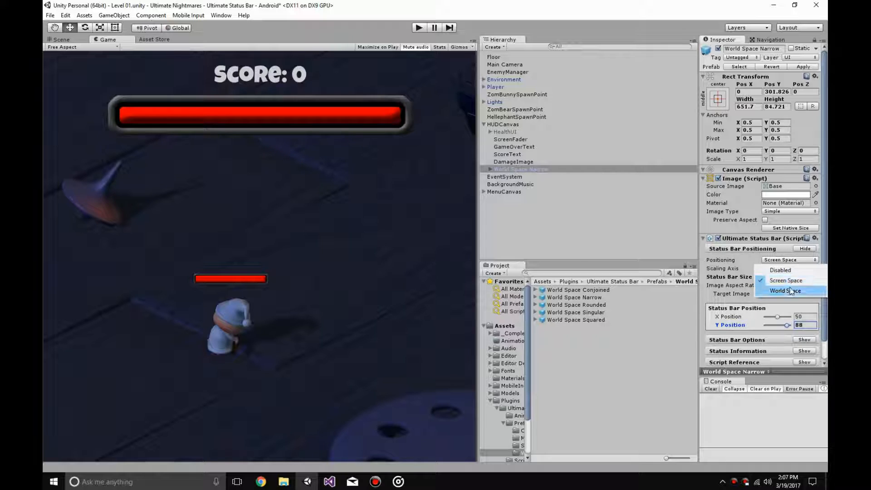
pyautogui.click(790, 290)
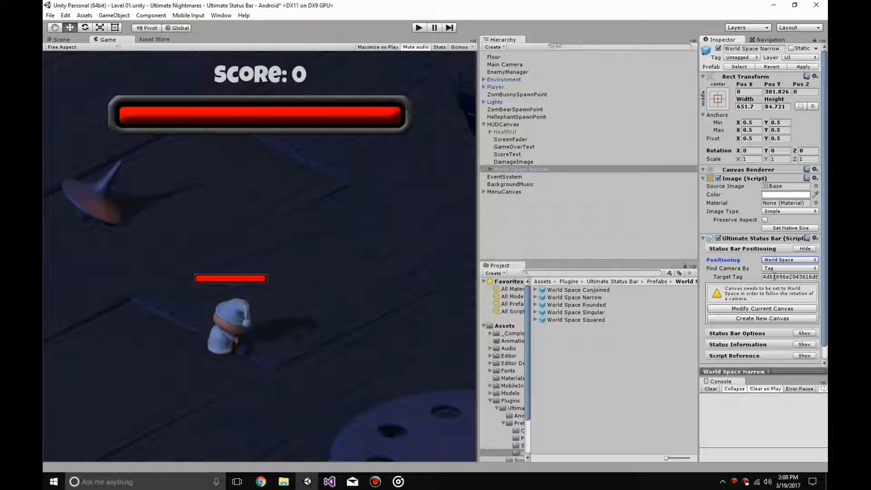
pyautogui.click(774, 276)
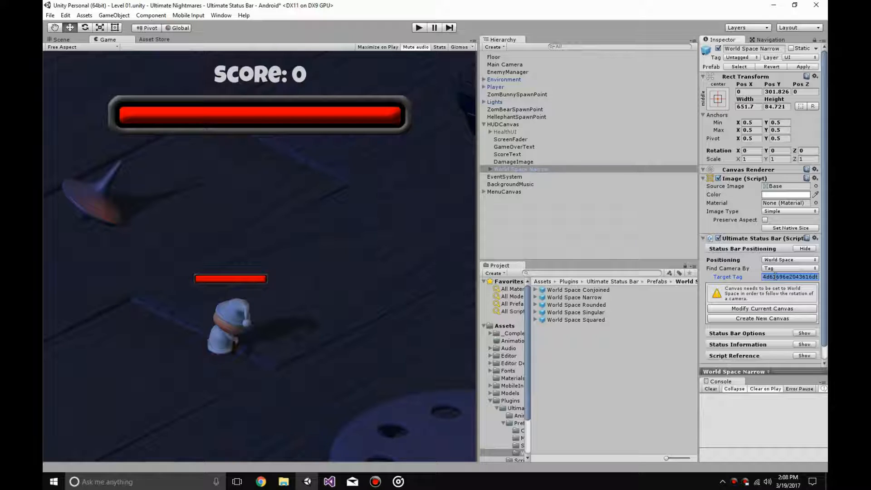
pyautogui.write('Ca')
pyautogui.write('Main')
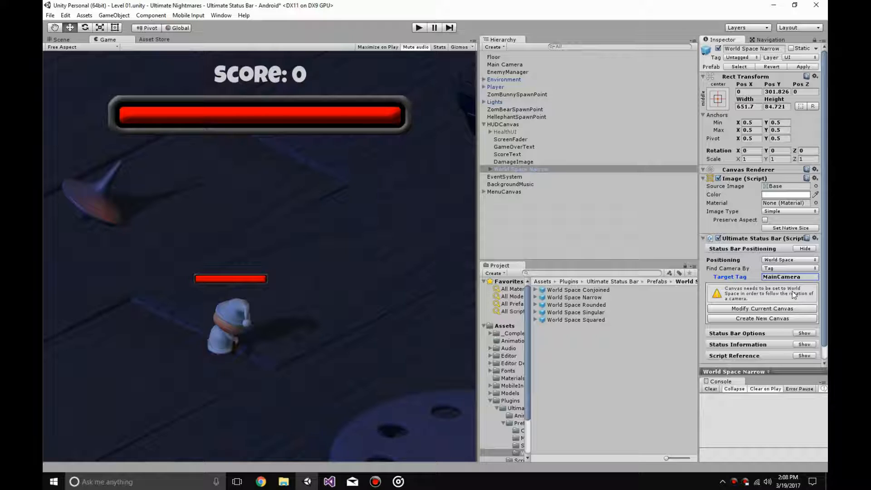
pyautogui.click(770, 320)
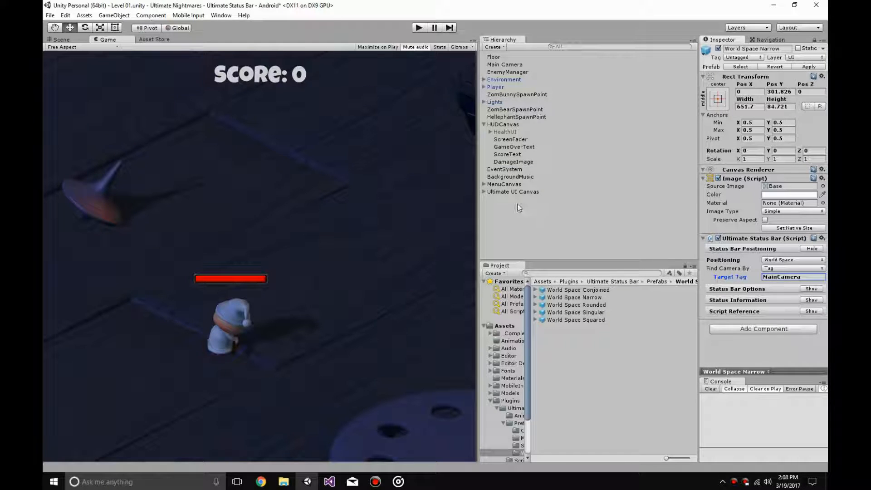
# - In the Scene view, set the new Ultimate UI Canvas's X and Y scale to 0.0025
pyautogui.click(71, 40)
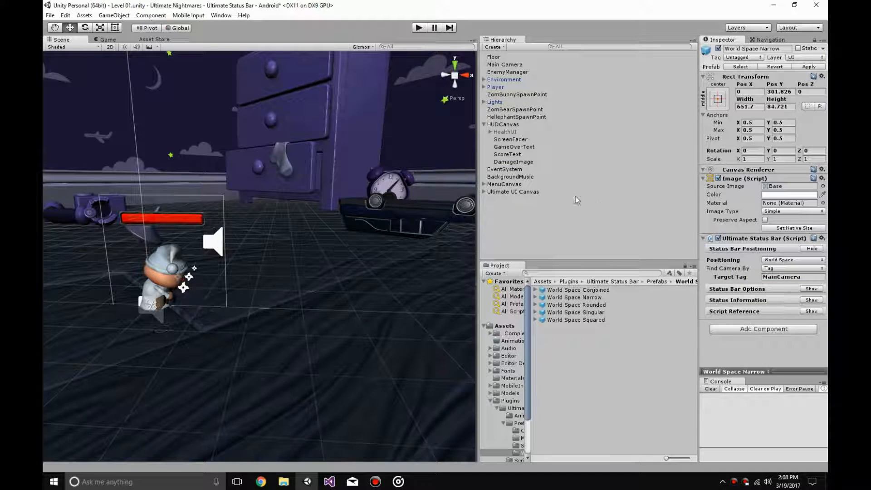
pyautogui.doubleClick(526, 192)
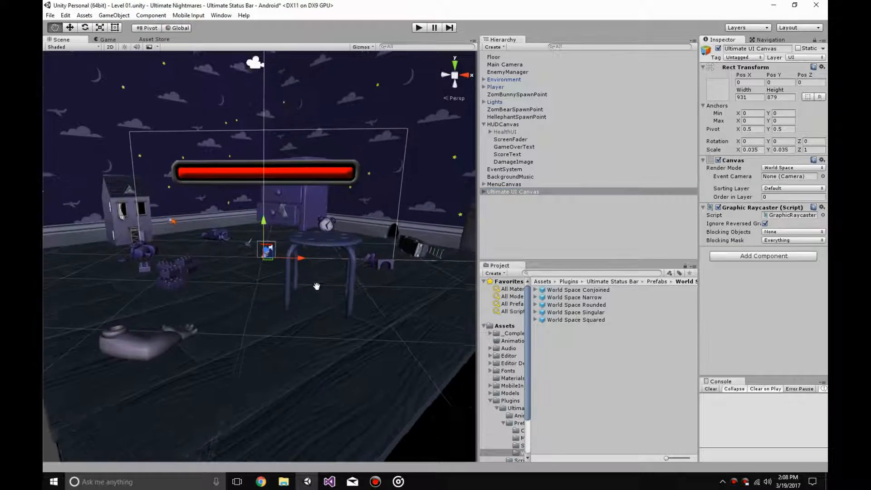
pyautogui.click(752, 150)
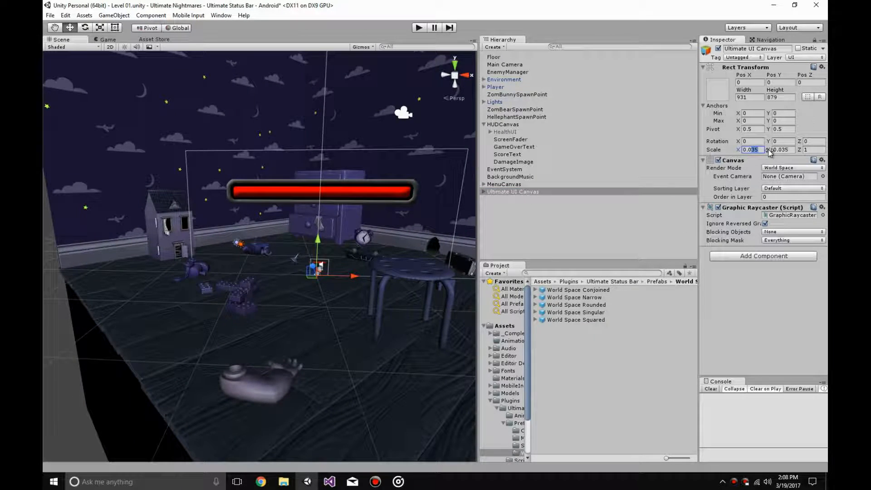
pyautogui.write('0.0025')
pyautogui.click(784, 150)
pyautogui.write('0.00')
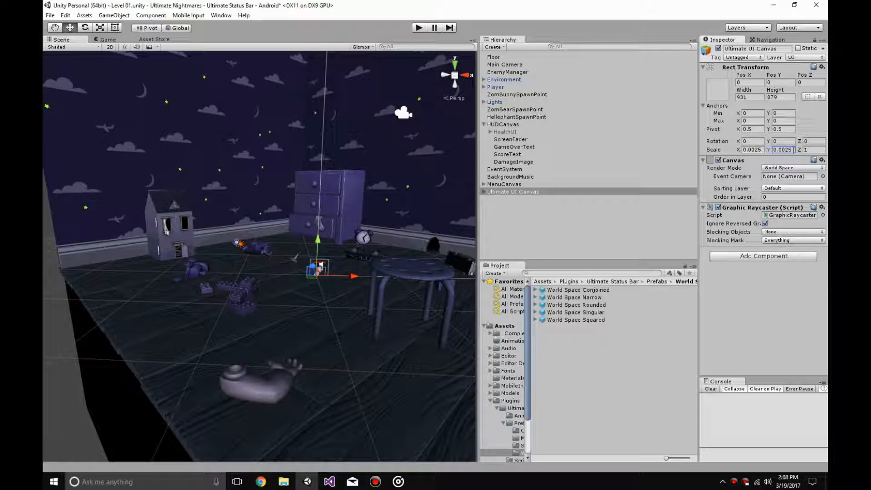
# - Move the Ultimate UI Canvas up over the player, to about X 0.35 and Y 1.077
pyautogui.moveTo(317, 221); pyautogui.dragTo(325, 298, button='middle')
pyautogui.doubleClick(500, 192)
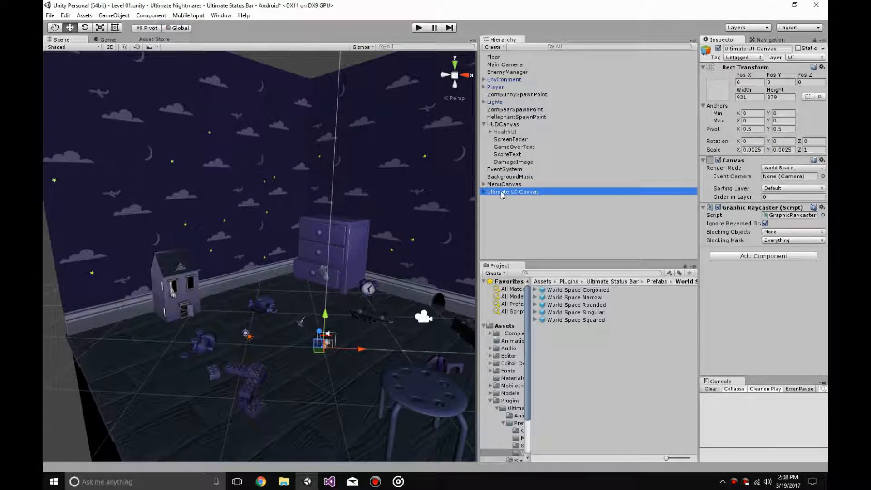
pyautogui.scroll(5, 327, 301)
pyautogui.moveTo(298, 263); pyautogui.dragTo(328, 330, button='middle')
pyautogui.scroll(-3, 328, 330)
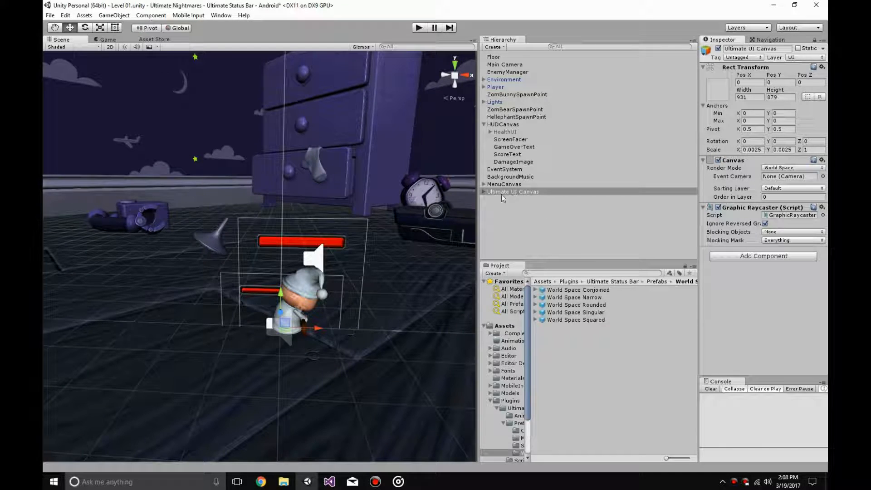
pyautogui.moveTo(275, 277)
pyautogui.mouseDown()
pyautogui.moveTo(279, 257)
pyautogui.moveTo(334, 271)
pyautogui.mouseUp()
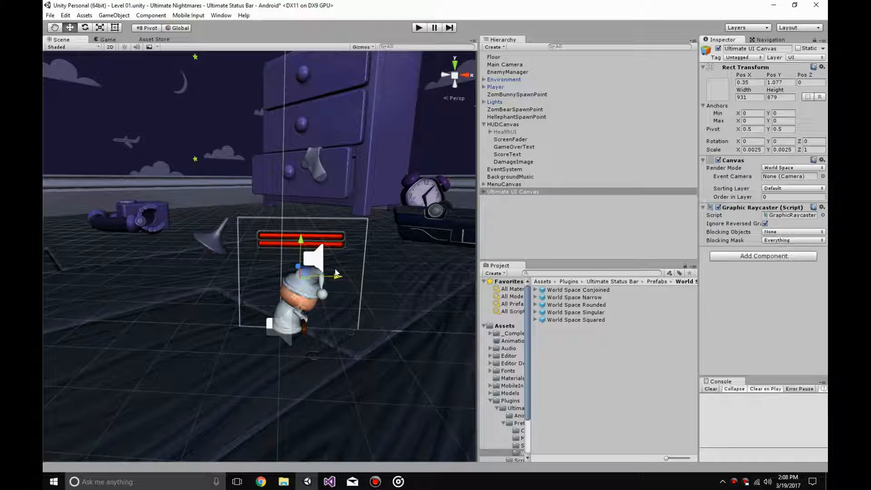
# - Lower the World Space Narrow bar within its canvas so that it lines up with the player's existing health bar
pyautogui.click(484, 192)
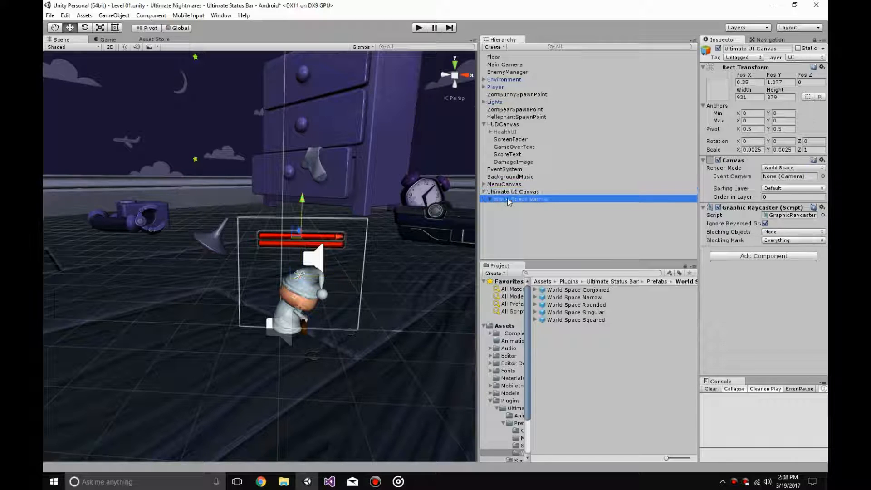
pyautogui.click(503, 199)
pyautogui.moveTo(301, 199); pyautogui.dragTo(307, 207)
# - Collapse the new Ultimate UI Canvas and rename it Enemy Canvas
pyautogui.click(482, 192)
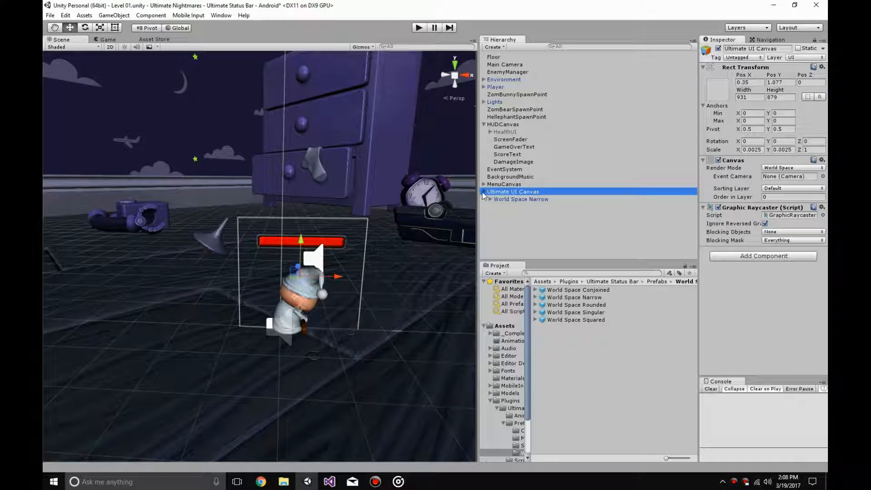
pyautogui.click(483, 192)
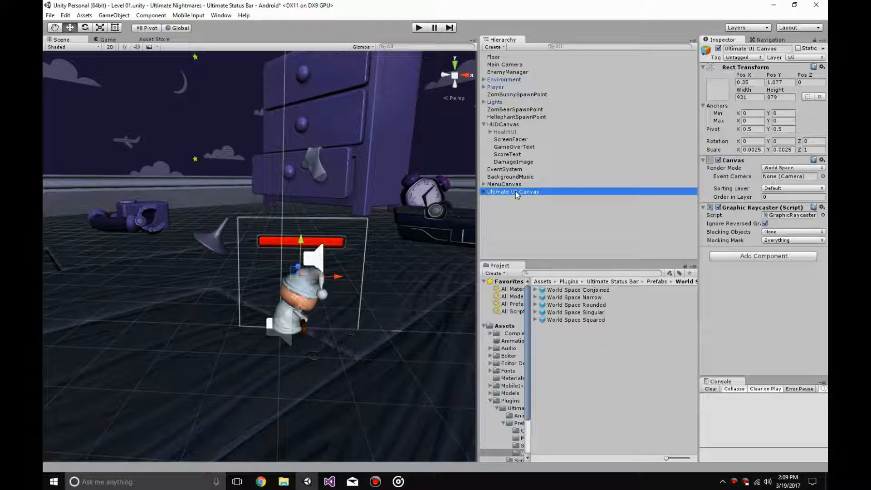
pyautogui.click(516, 194)
pyautogui.write('Enemy Cam')
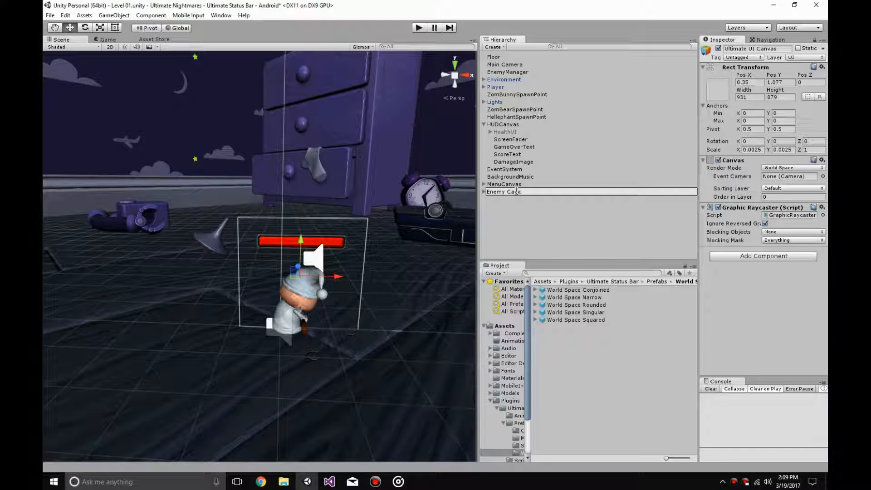
pyautogui.press('Return')
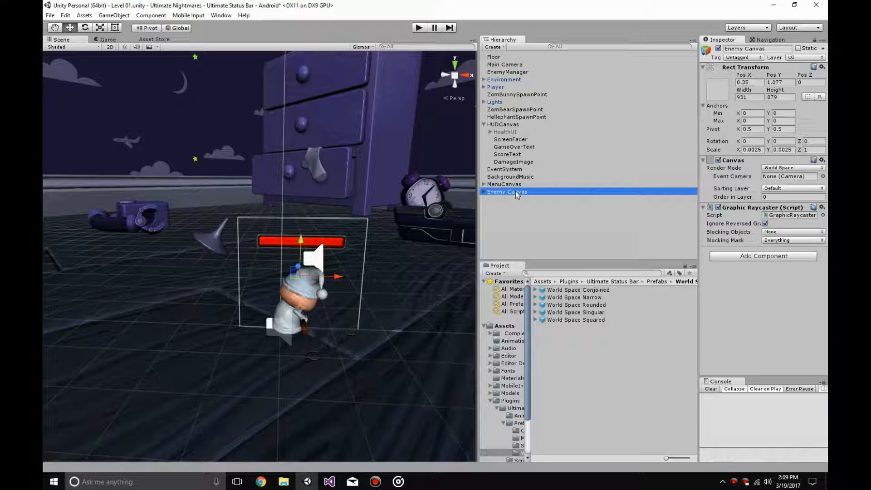
# - Add the ZomBunny prefab from the _CompletedAssets Prefabs folder to the scene hierarchy
pyautogui.click(491, 401)
pyautogui.click(490, 334)
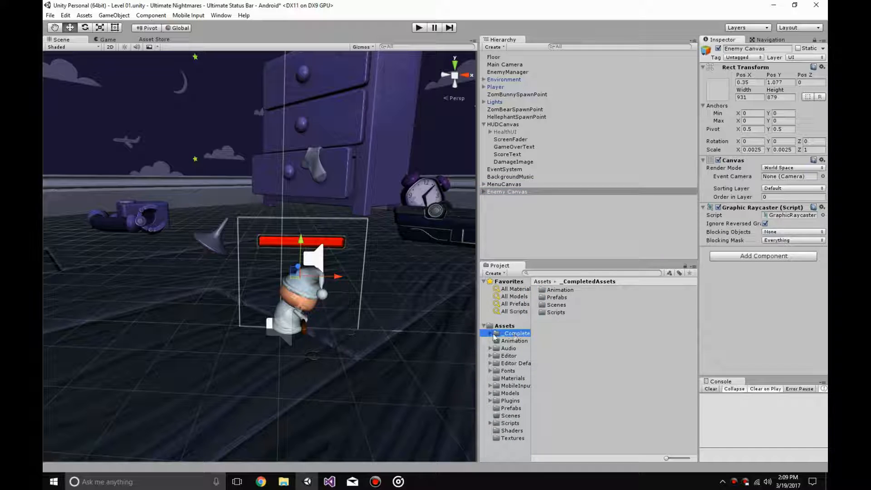
pyautogui.doubleClick(587, 297)
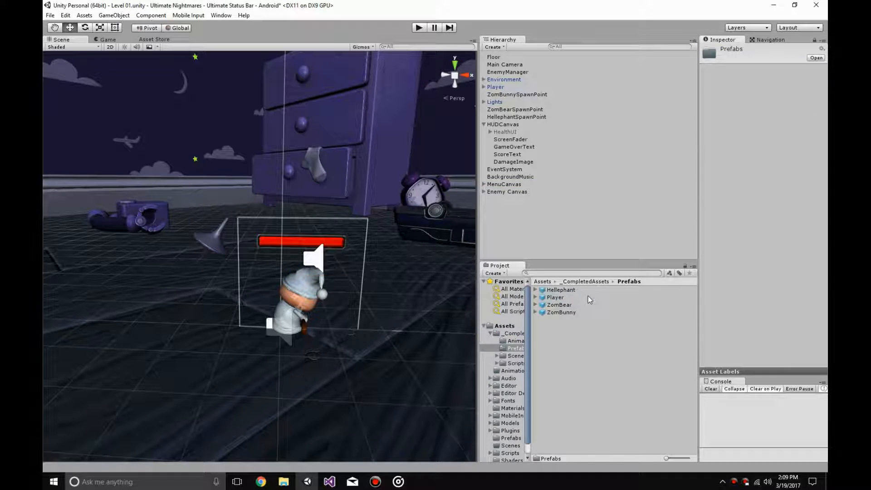
pyautogui.moveTo(574, 316); pyautogui.dragTo(517, 204)
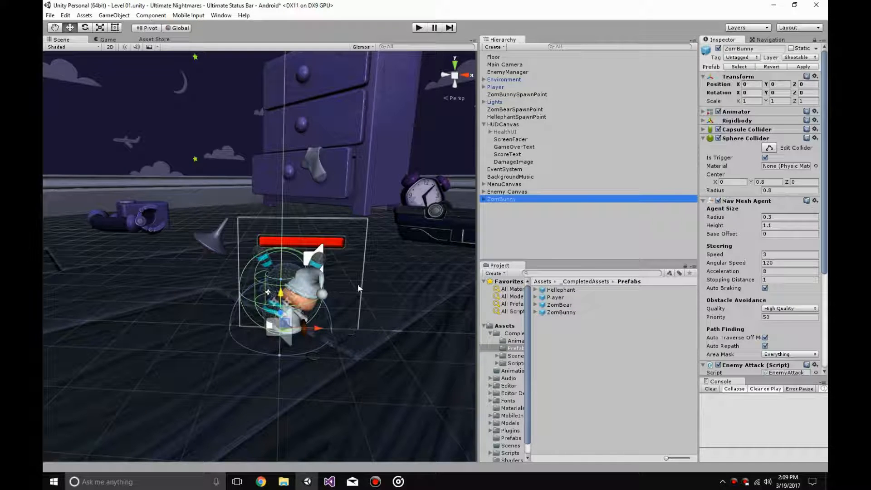
# - Deactivate the Player, frame ZomBunny and check the health bar above it in the Game view
pyautogui.click(501, 89)
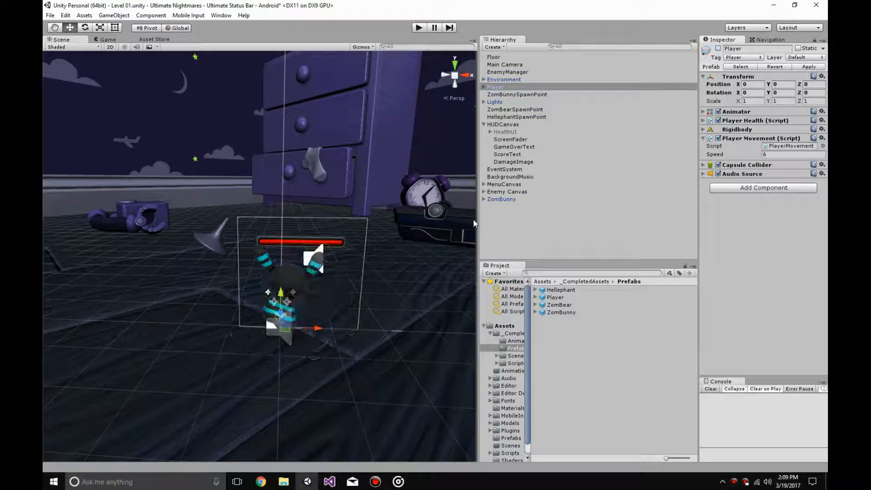
pyautogui.doubleClick(500, 199)
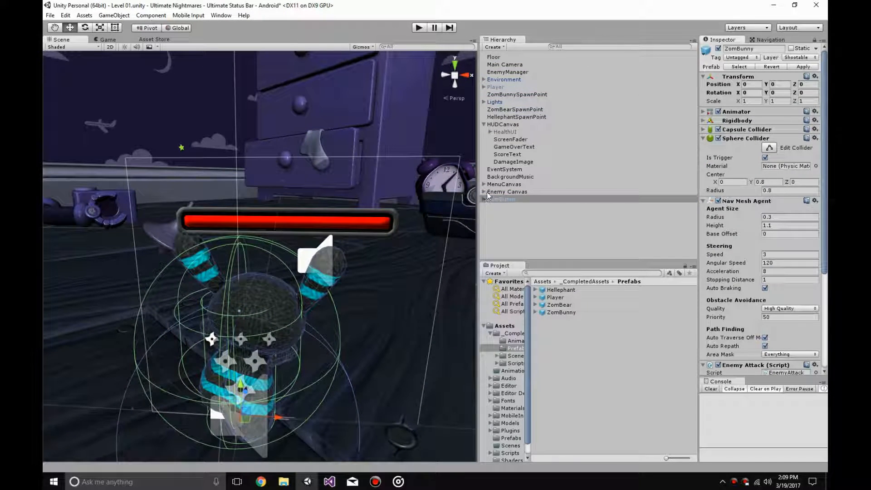
pyautogui.scroll(1, 384, 281)
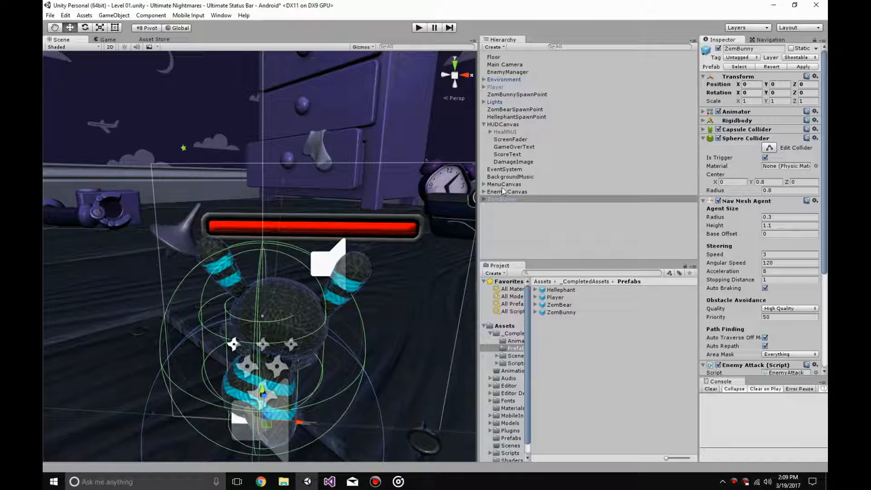
pyautogui.click(113, 41)
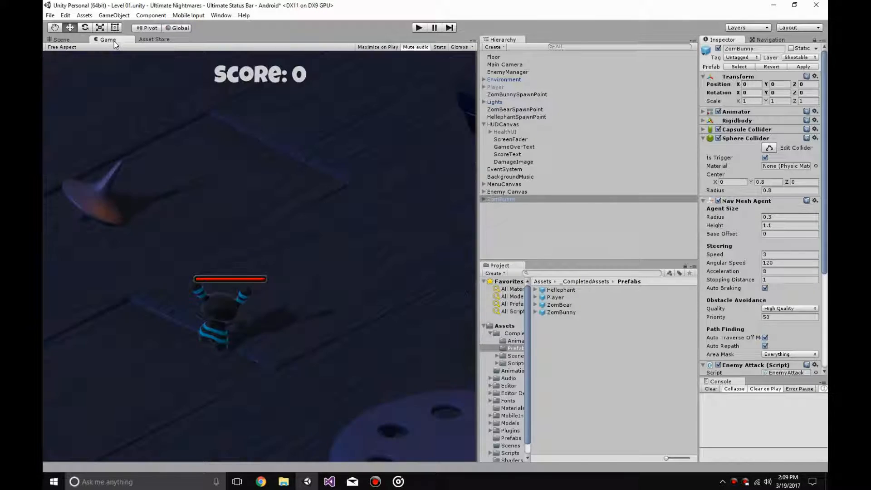
pyautogui.click(63, 40)
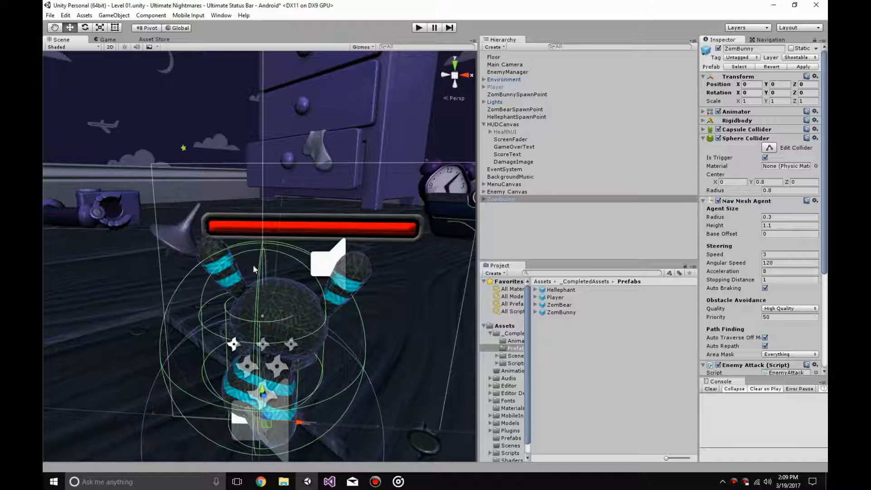
# - Shift the Enemy Canvas sideways over ZomBunny to about X 0.187 and check it in the Game view
pyautogui.click(498, 192)
pyautogui.moveTo(339, 309); pyautogui.dragTo(314, 310)
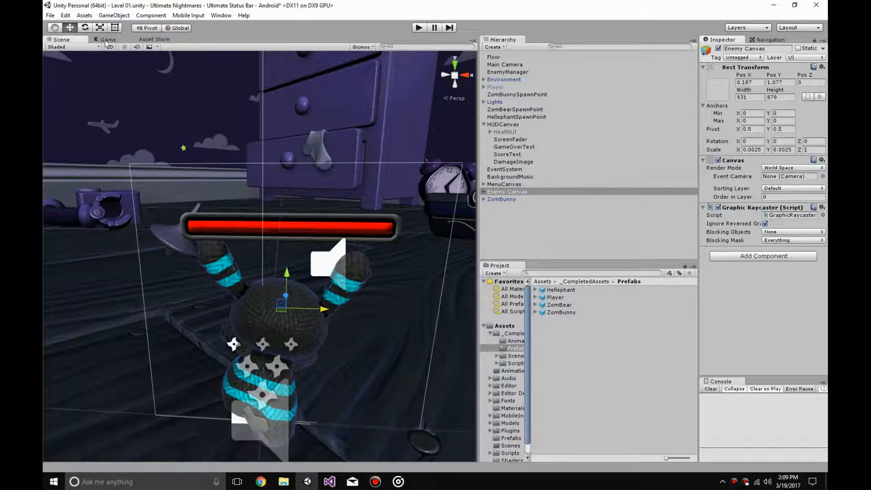
pyautogui.click(98, 39)
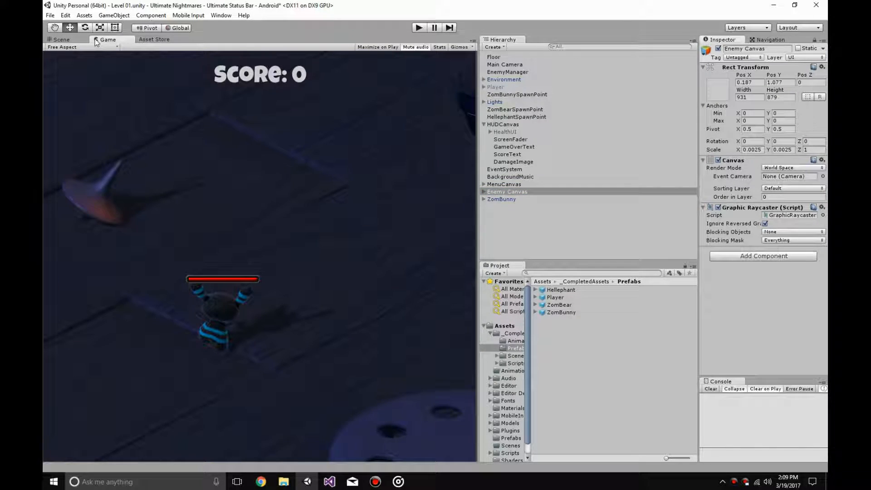
pyautogui.click(62, 40)
# - Raise the World Space Narrow bar above ZomBunny's head to about Y 345, checking its height in the Game view
pyautogui.click(496, 199)
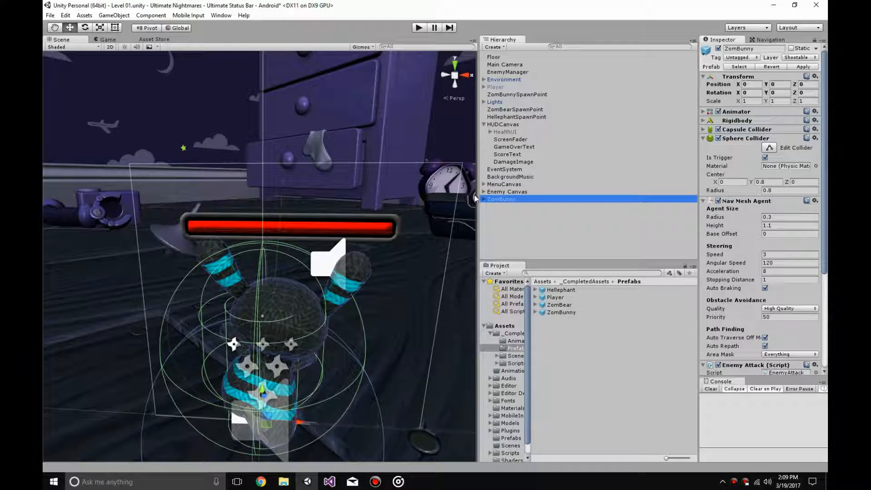
pyautogui.click(483, 192)
pyautogui.click(507, 199)
pyautogui.moveTo(291, 193); pyautogui.dragTo(290, 178)
pyautogui.click(104, 40)
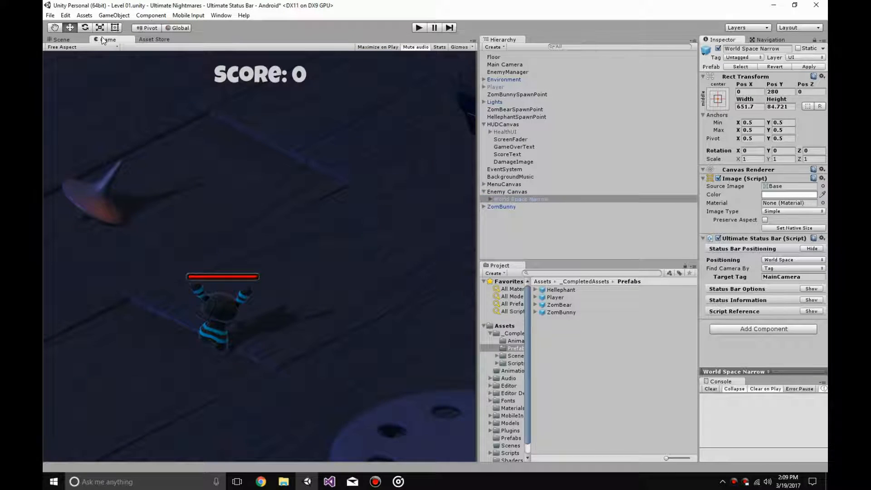
pyautogui.click(68, 40)
pyautogui.moveTo(288, 190); pyautogui.dragTo(289, 170)
pyautogui.click(105, 39)
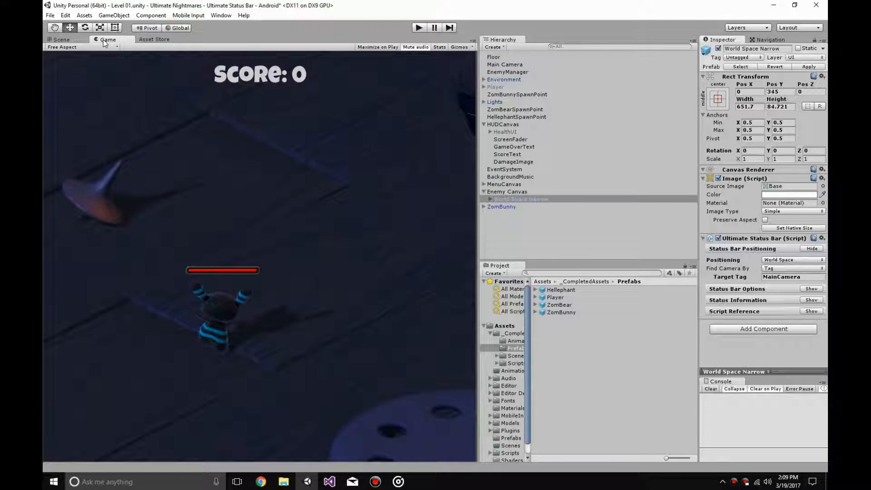
pyautogui.click(68, 40)
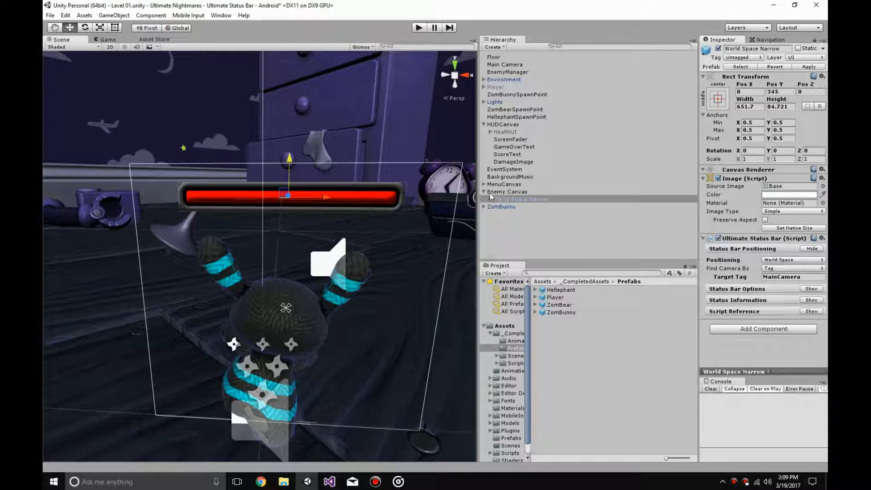
# - Name the status of the Enemy Canvas's World Space Narrow bar Health in its Ultimate Status Bar component
pyautogui.click(483, 192)
pyautogui.click(497, 194)
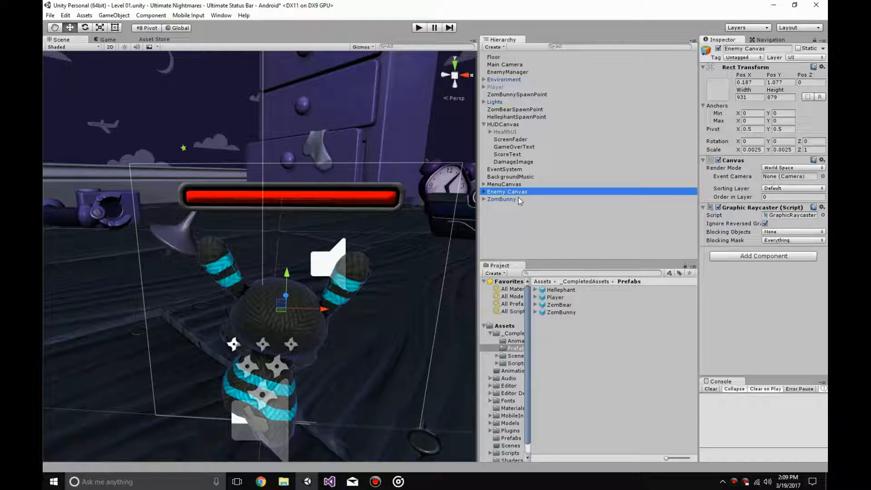
pyautogui.click(484, 199)
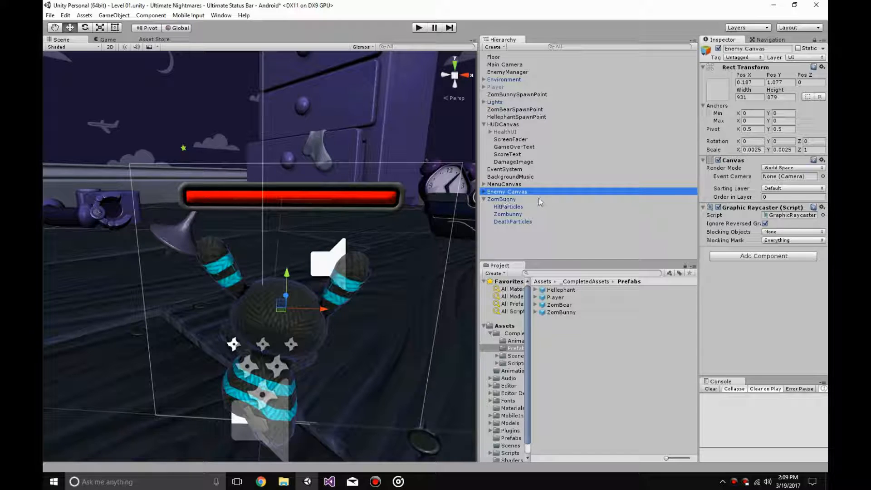
pyautogui.click(483, 192)
pyautogui.click(519, 200)
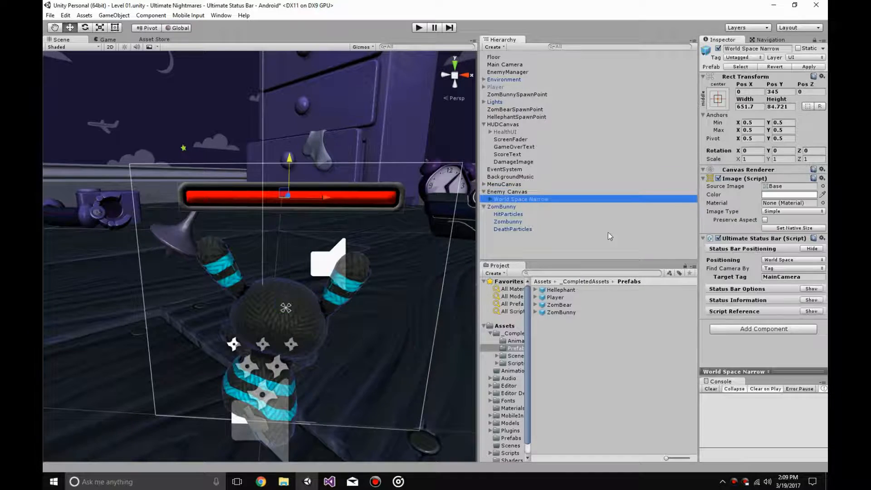
pyautogui.click(811, 248)
pyautogui.click(811, 270)
pyautogui.click(786, 282)
pyautogui.write('healt')
pyautogui.press('BackSpace')
pyautogui.press('BackSpace')
pyautogui.press('BackSpace')
pyautogui.press('BackSpace')
pyautogui.press('BackSpace')
pyautogui.write('Health')
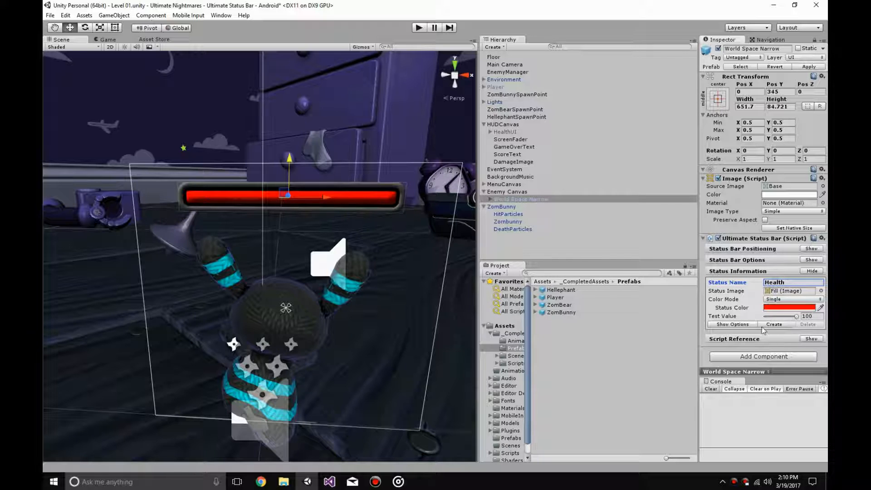
# - Test the Health bar's fill, return the test value to 100, and look through the status's additional options
pyautogui.moveTo(796, 316)
pyautogui.mouseDown()
pyautogui.moveTo(770, 317)
pyautogui.moveTo(791, 316)
pyautogui.mouseUp()
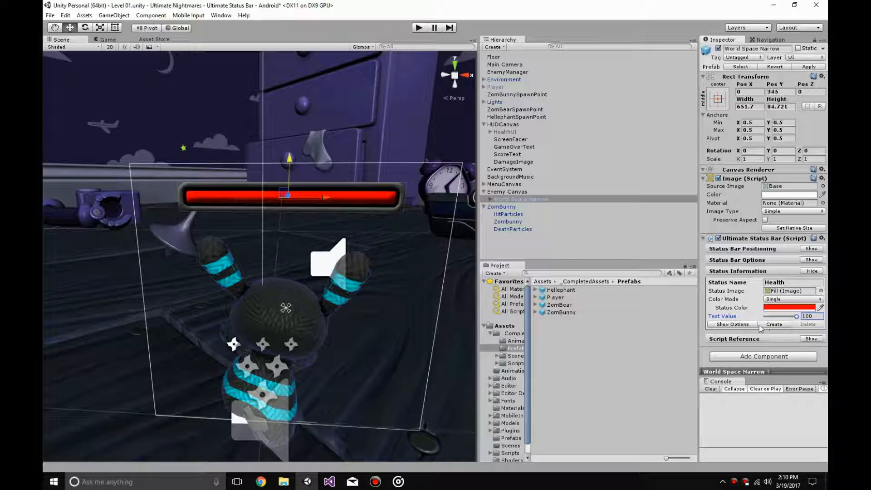
pyautogui.click(732, 323)
pyautogui.click(742, 365)
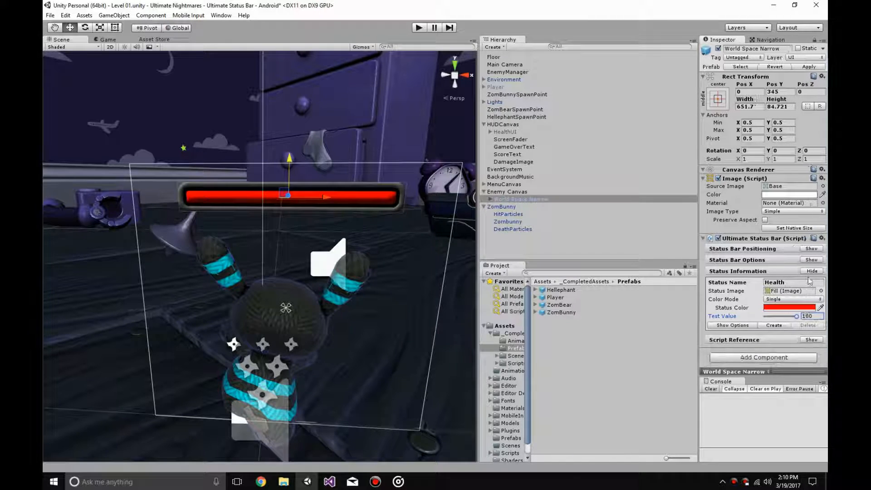
pyautogui.click(810, 272)
# - Make the Enemy Canvas a child of ZomBunny
pyautogui.scroll(-5, 341, 298)
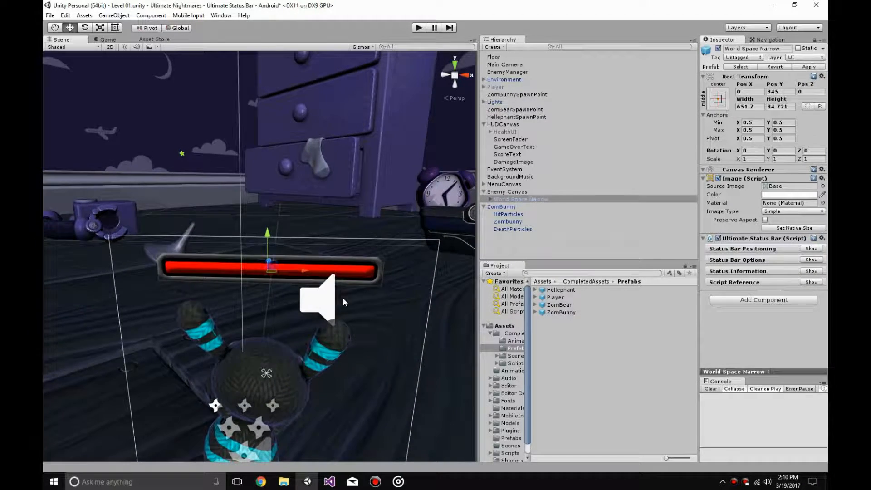
pyautogui.click(483, 191)
pyautogui.click(483, 192)
pyautogui.moveTo(510, 192); pyautogui.dragTo(510, 209)
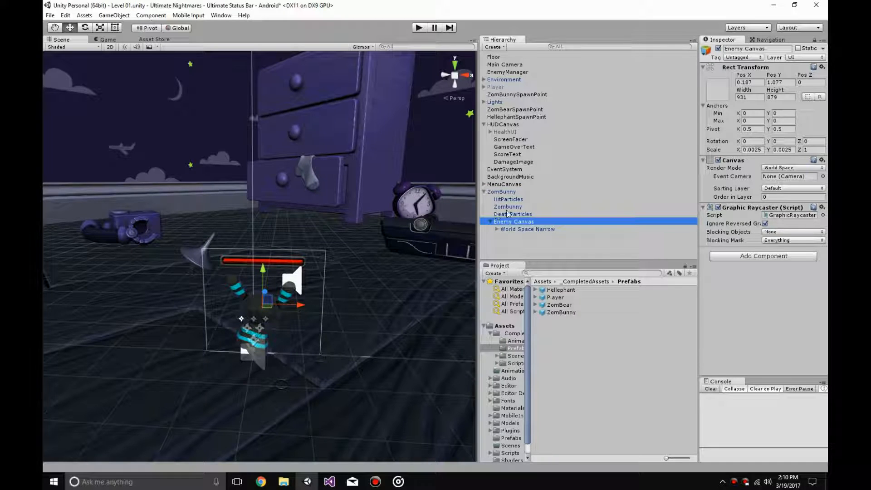
# - Remove the Graphic Raycaster component from the Enemy Canvas and collapse the canvas
pyautogui.click(501, 192)
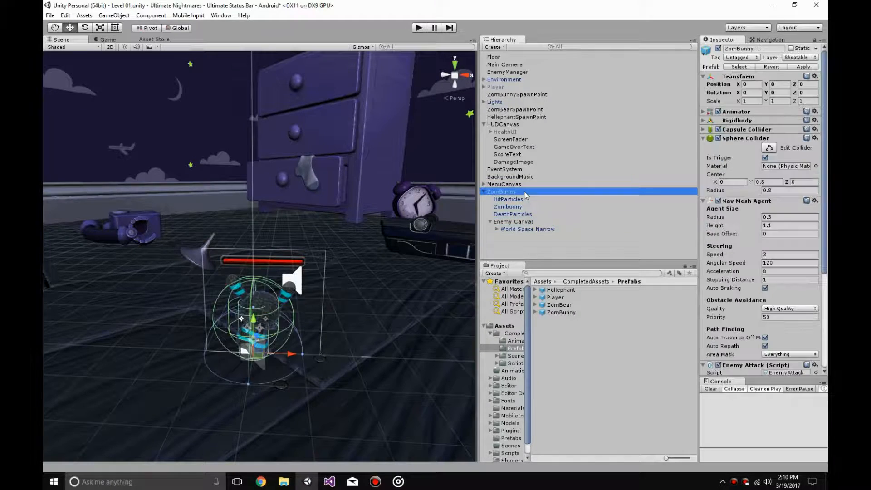
pyautogui.click(514, 221)
pyautogui.rightClick(746, 209)
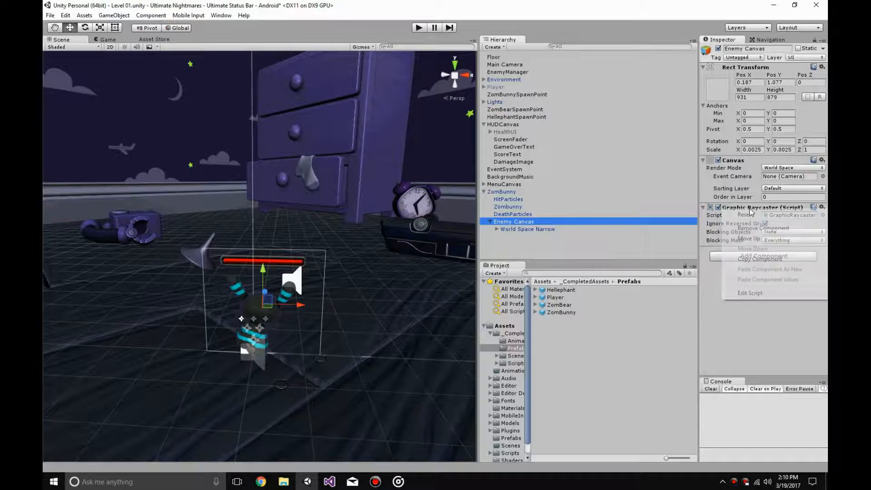
pyautogui.click(758, 229)
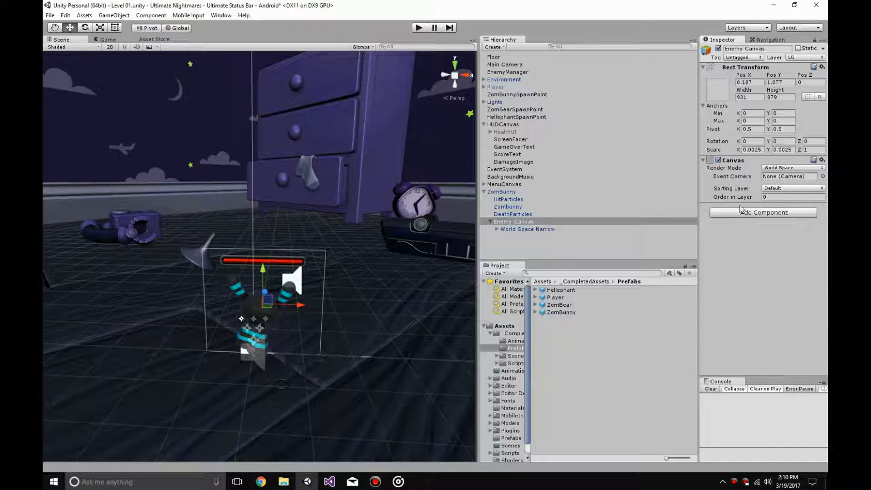
pyautogui.click(490, 222)
# - Duplicate the Enemy Canvas and move the copy out of ZomBunny to the top level of the hierarchy
pyautogui.click(494, 191)
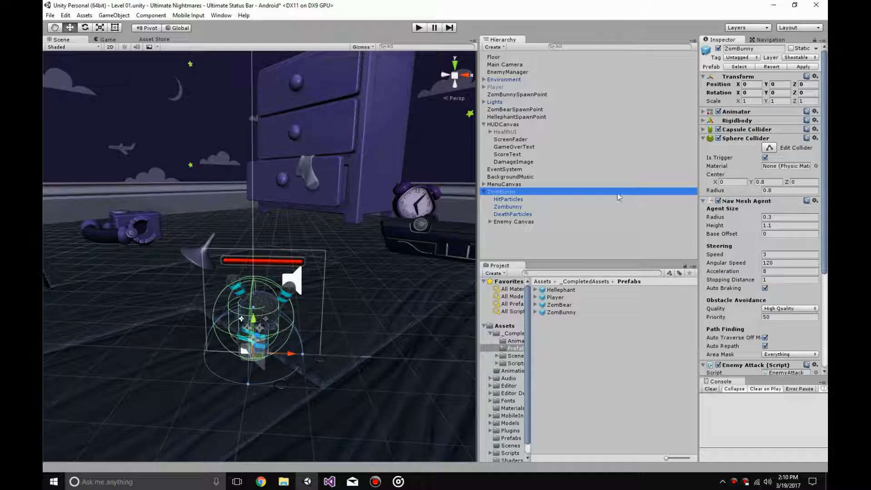
pyautogui.click(529, 223)
pyautogui.hotkey('ctrl', 'd')
pyautogui.moveTo(528, 230); pyautogui.dragTo(487, 181)
pyautogui.click(483, 192)
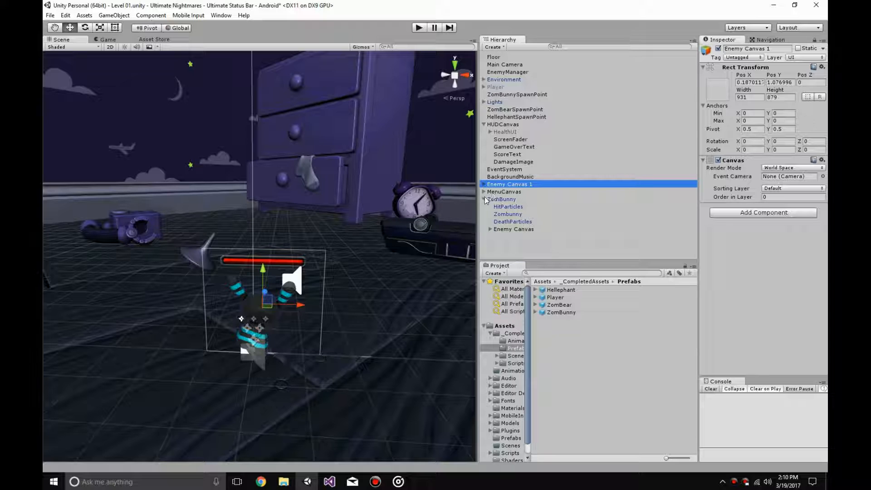
# - Apply ZomBunny's changes to its prefab and delete ZomBunny from the scene
pyautogui.click(504, 199)
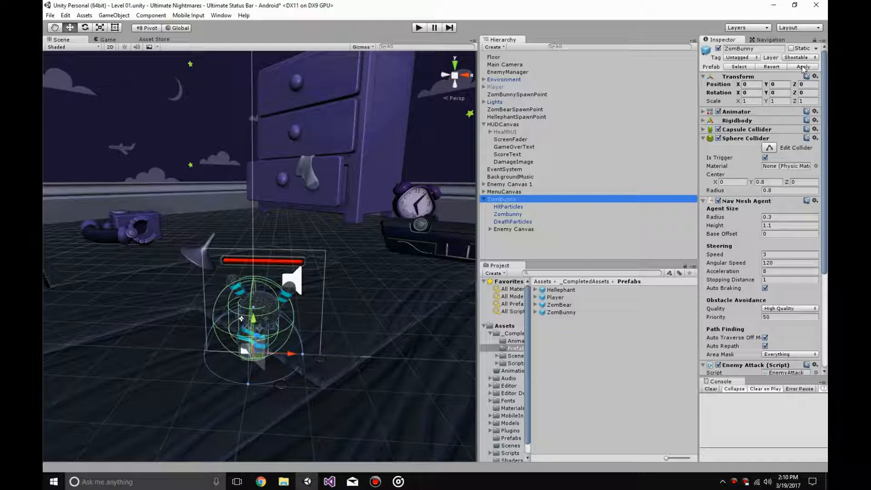
pyautogui.click(802, 67)
pyautogui.click(501, 207)
pyautogui.click(502, 200)
pyautogui.press('Delete')
# - Add the ZomBear prefab to the scene and make Enemy Canvas 1 its child
pyautogui.click(559, 305)
pyautogui.moveTo(559, 304); pyautogui.dragTo(534, 239)
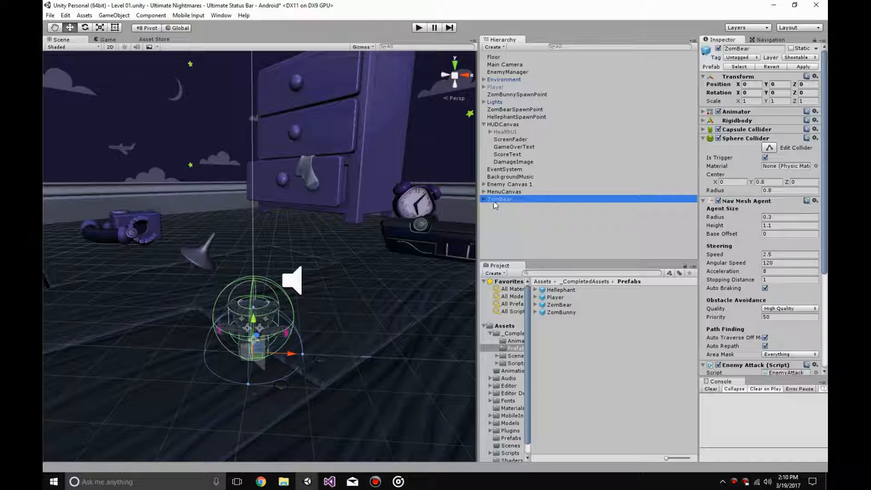
pyautogui.click(484, 199)
pyautogui.click(517, 185)
pyautogui.moveTo(518, 188); pyautogui.dragTo(508, 199)
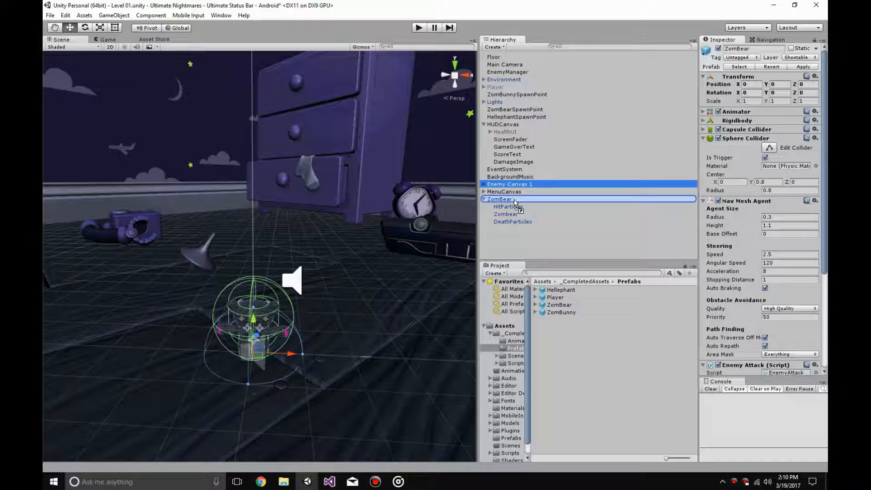
pyautogui.click(526, 214)
# - Set Enemy Canvas 1's X and Y position under ZomBear to 0
pyautogui.click(528, 221)
pyautogui.moveTo(295, 298); pyautogui.dragTo(287, 340, button='middle')
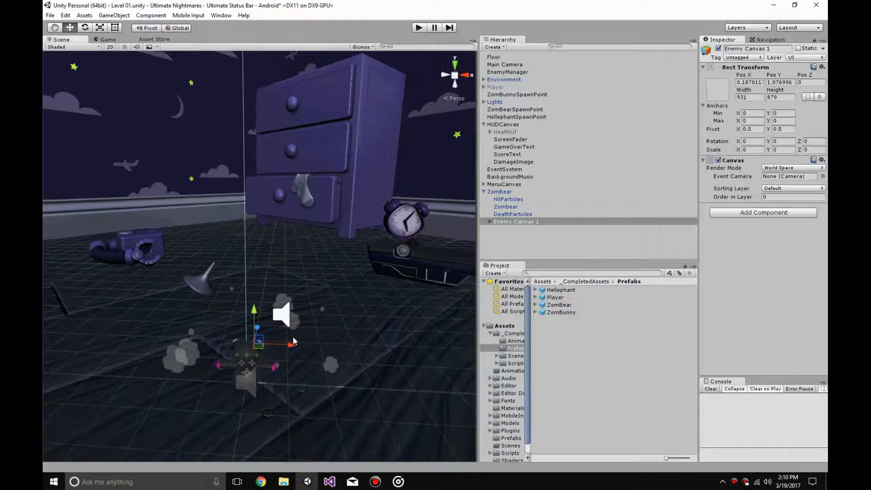
pyautogui.scroll(-8, 331, 303)
pyautogui.moveTo(365, 260); pyautogui.dragTo(368, 301, button='middle')
pyautogui.press('w')
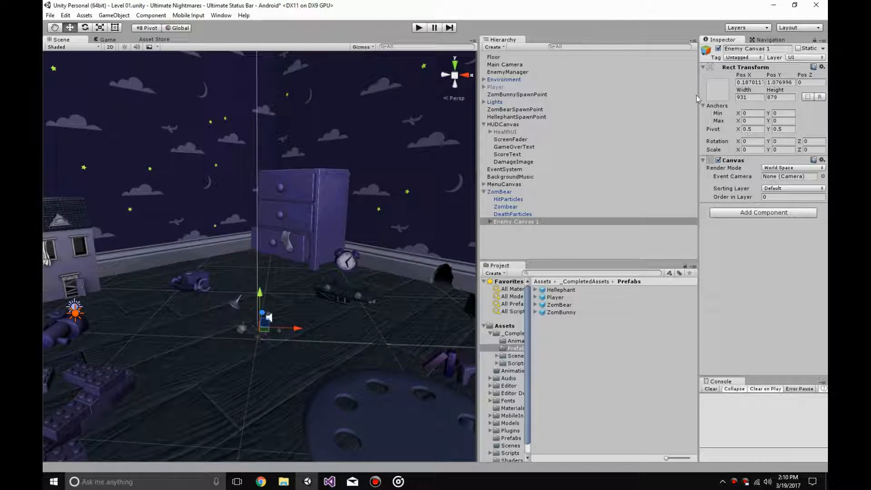
pyautogui.click(756, 82)
pyautogui.write('0')
pyautogui.press('Tab')
pyautogui.write('0')
pyautogui.scroll(3, 282, 305)
pyautogui.scroll(2, 281, 308)
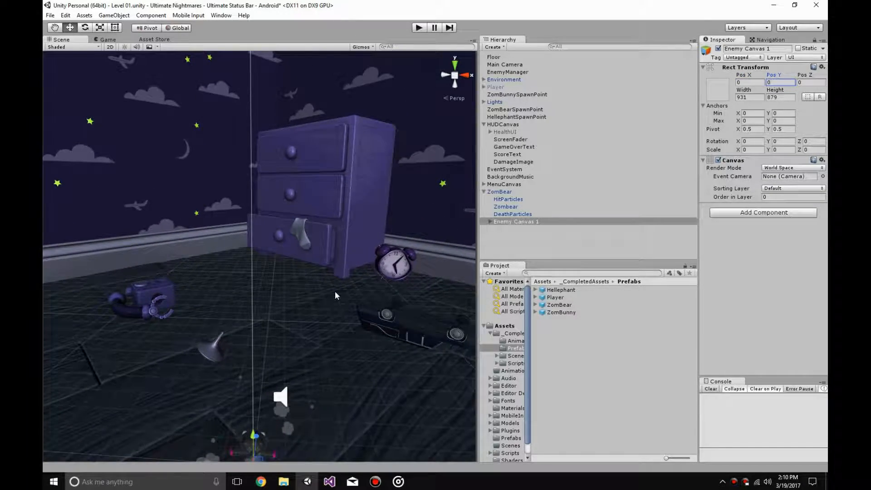
# - Set Enemy Canvas 1's X and Y scale under ZomBear to 0.0025
pyautogui.moveTo(336, 295); pyautogui.dragTo(354, 358, button='right')
pyautogui.moveTo(354, 358); pyautogui.dragTo(429, 348, button='middle')
pyautogui.moveTo(186, 346); pyautogui.dragTo(297, 328, button='right')
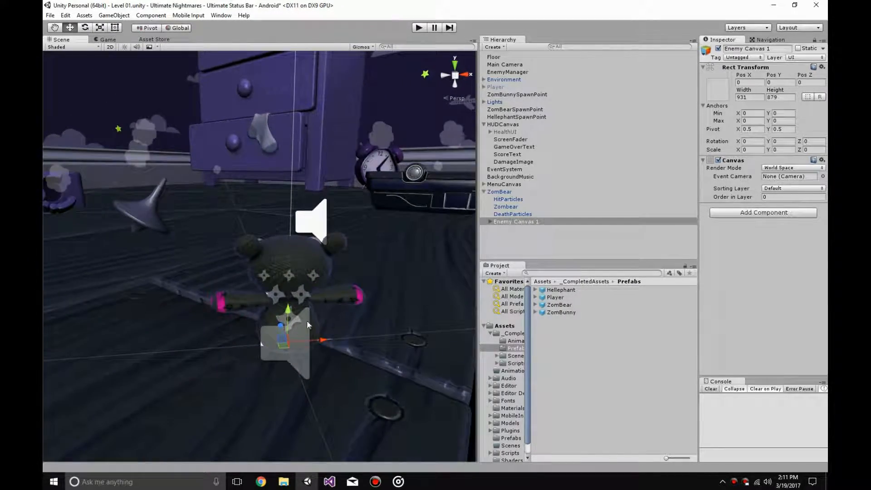
pyautogui.click(752, 150)
pyautogui.write('0.025')
pyautogui.click(751, 149)
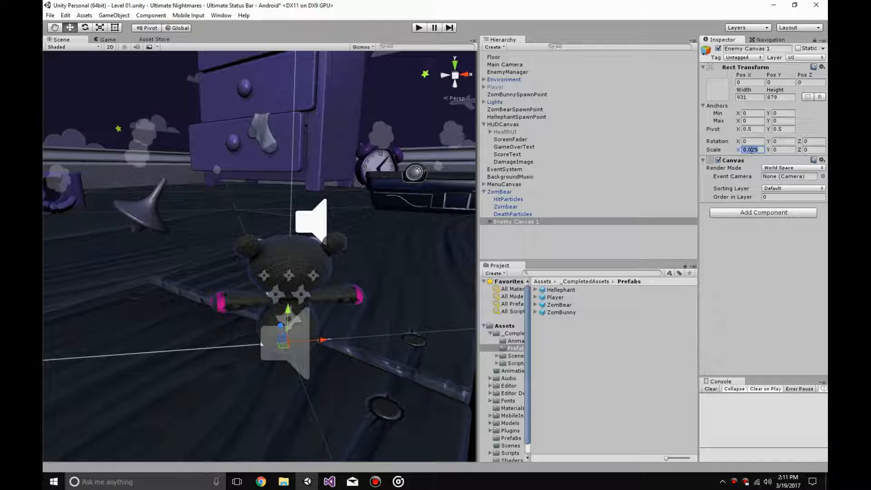
pyautogui.click(750, 149)
pyautogui.write('0')
pyautogui.click(789, 149)
pyautogui.write('0.0025')
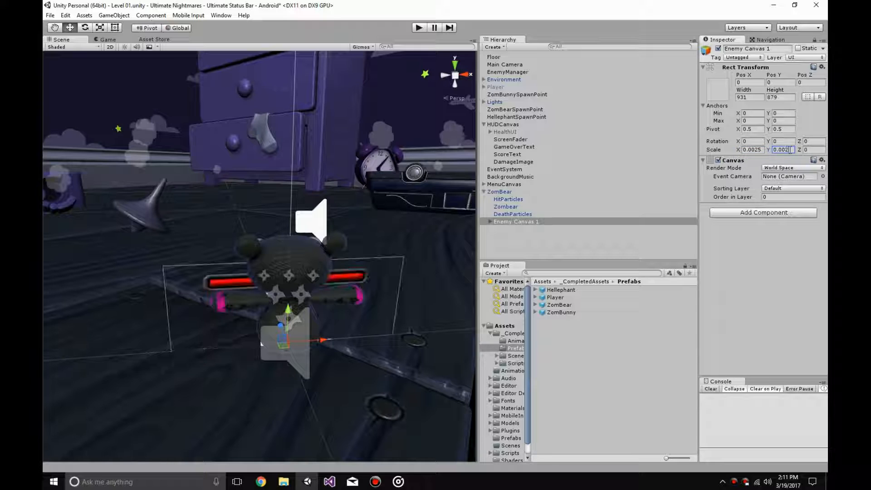
# - Raise Enemy Canvas 1 above ZomBear to a Y position of about 1.096 and check it in the Game view
pyautogui.moveTo(298, 307); pyautogui.dragTo(298, 229)
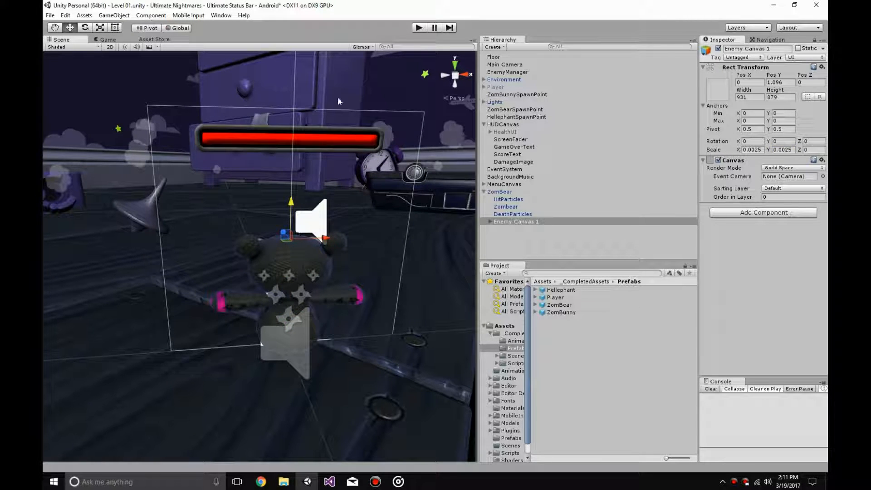
pyautogui.click(108, 40)
pyautogui.click(66, 41)
# - Lower the World Space Narrow bar to a Y position of about 209 and check it in the Game view
pyautogui.click(490, 221)
pyautogui.click(505, 229)
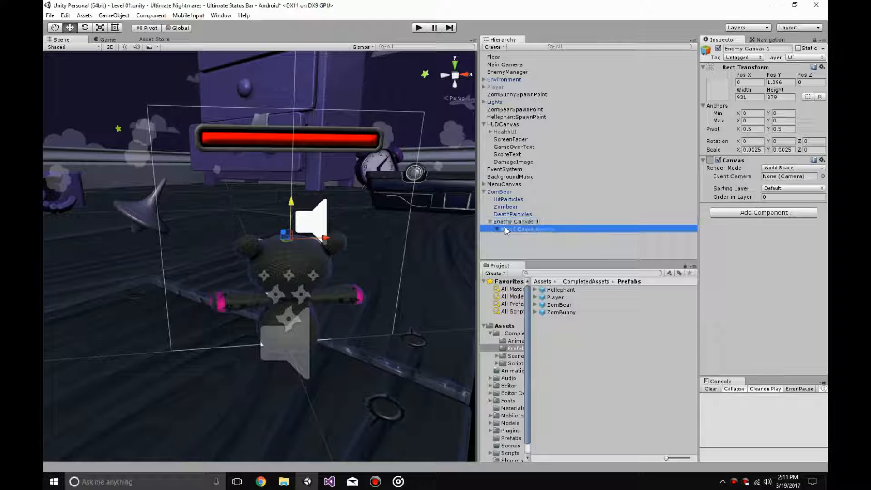
pyautogui.moveTo(294, 102); pyautogui.dragTo(301, 138)
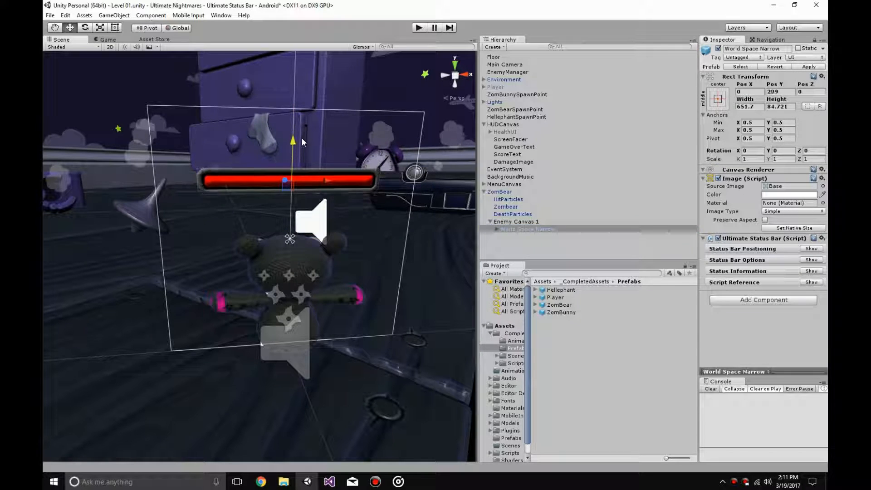
pyautogui.click(108, 39)
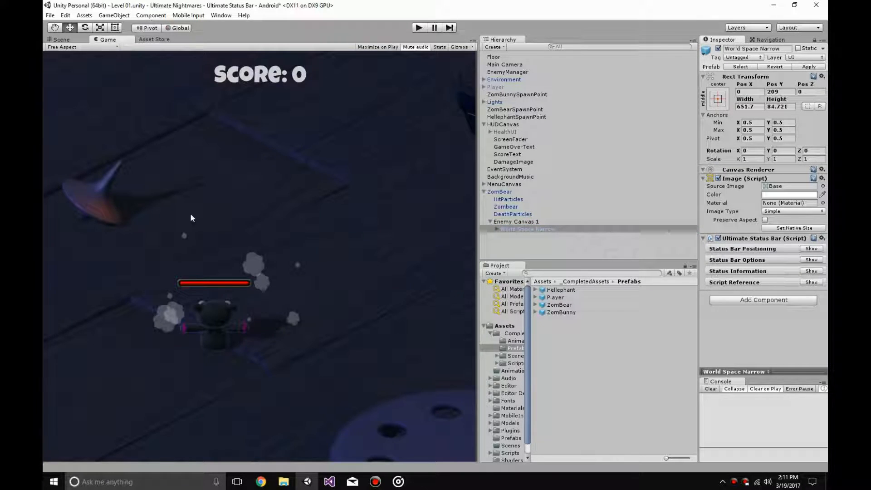
pyautogui.click(68, 41)
# - Rename ZomBear's Enemy Canvas 1 to Enemy Canvas
pyautogui.click(536, 222)
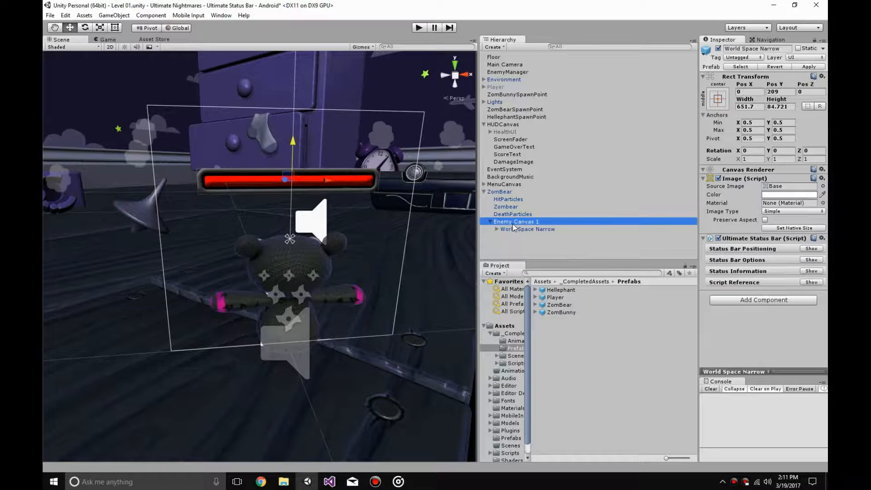
pyautogui.click(536, 222)
pyautogui.click(546, 223)
pyautogui.press('BackSpace')
pyautogui.press('BackSpace')
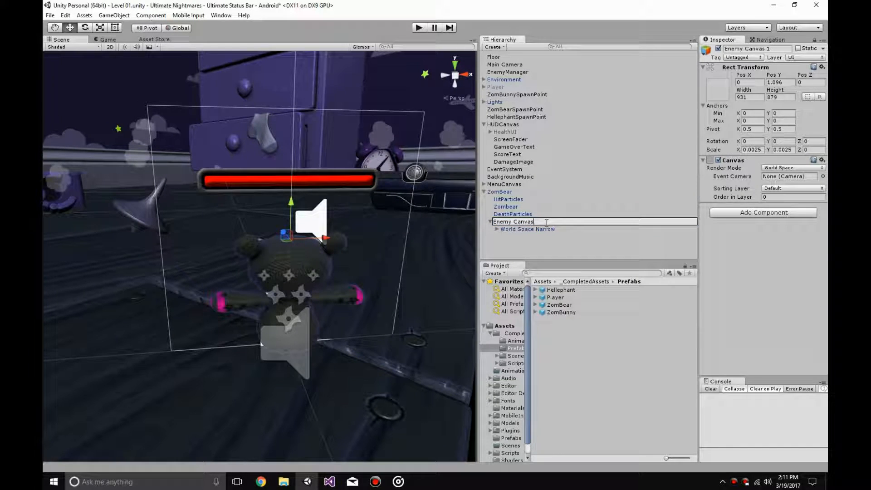
pyautogui.press('Return')
# - Duplicate ZomBear's Enemy Canvas and move the copy to the top level of the hierarchy
pyautogui.hotkey('ctrl', 'd')
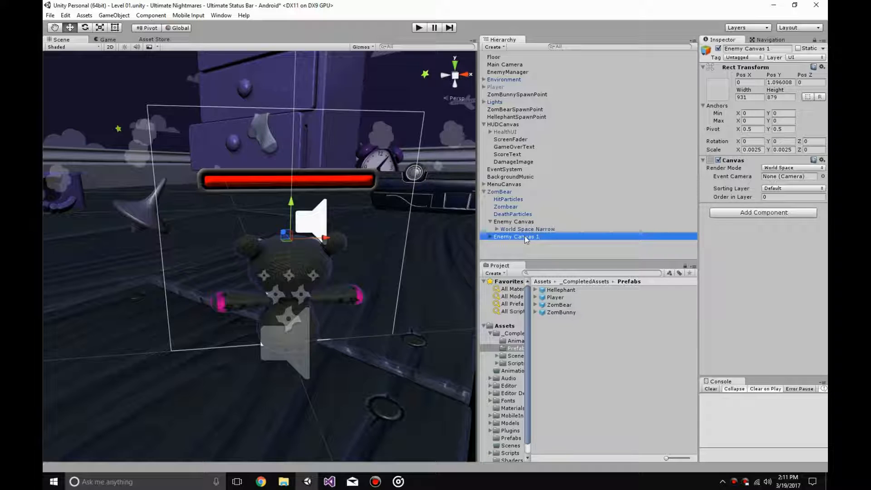
pyautogui.moveTo(526, 236); pyautogui.dragTo(522, 193)
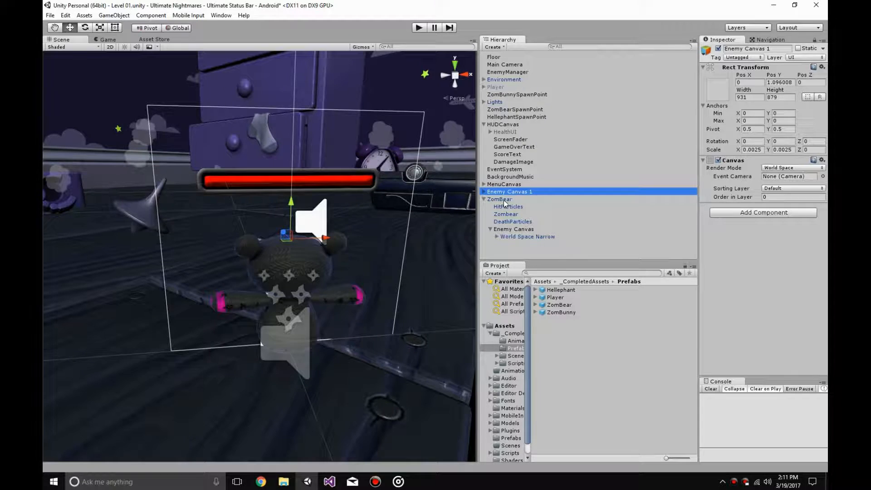
# - Apply ZomBear's changes to its prefab and delete ZomBear from the scene
pyautogui.click(505, 202)
pyautogui.click(802, 67)
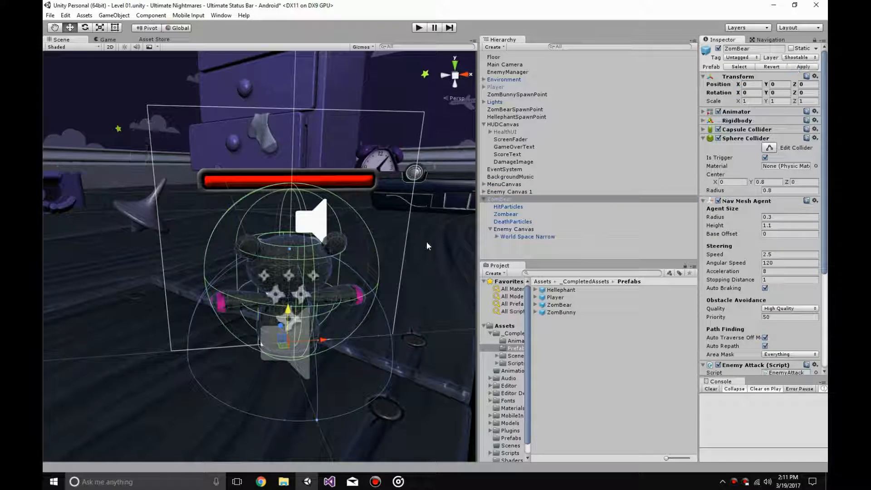
pyautogui.click(536, 206)
pyautogui.click(534, 198)
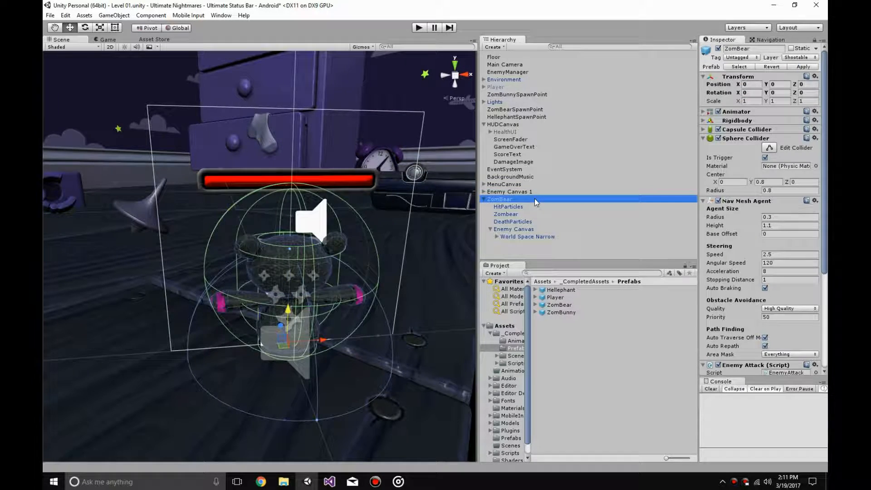
pyautogui.press('Delete')
# - Add the Hellephant prefab to the scene and make Enemy Canvas 1 its child
pyautogui.moveTo(560, 289); pyautogui.dragTo(507, 201)
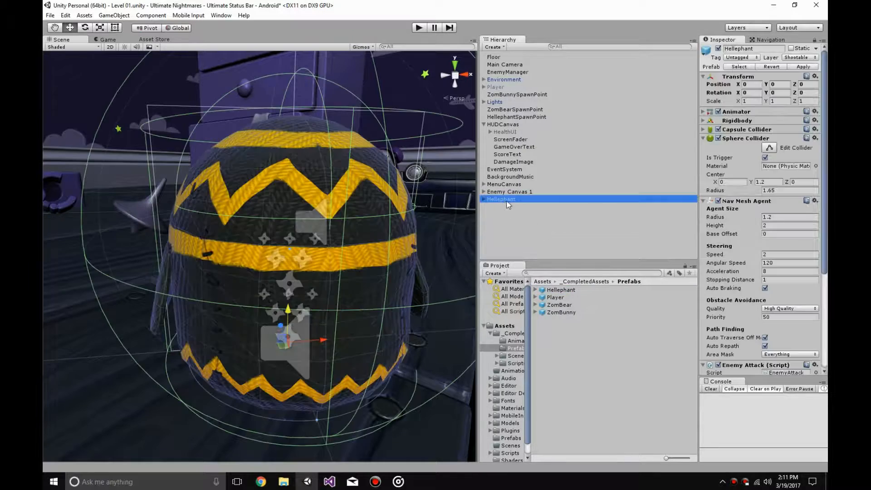
pyautogui.moveTo(373, 241); pyautogui.dragTo(322, 326, button='middle')
pyautogui.scroll(-5, 322, 325)
pyautogui.moveTo(359, 298); pyautogui.dragTo(348, 317, button='right')
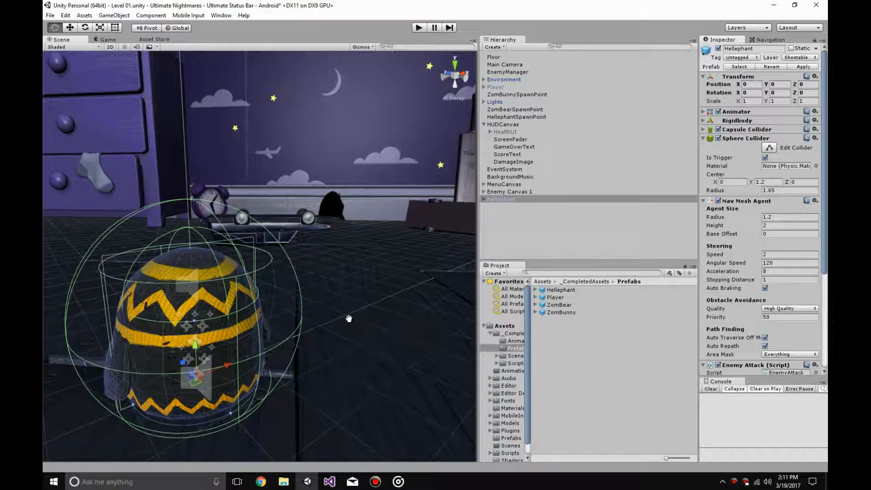
pyautogui.click(501, 192)
pyautogui.moveTo(485, 195); pyautogui.dragTo(502, 200)
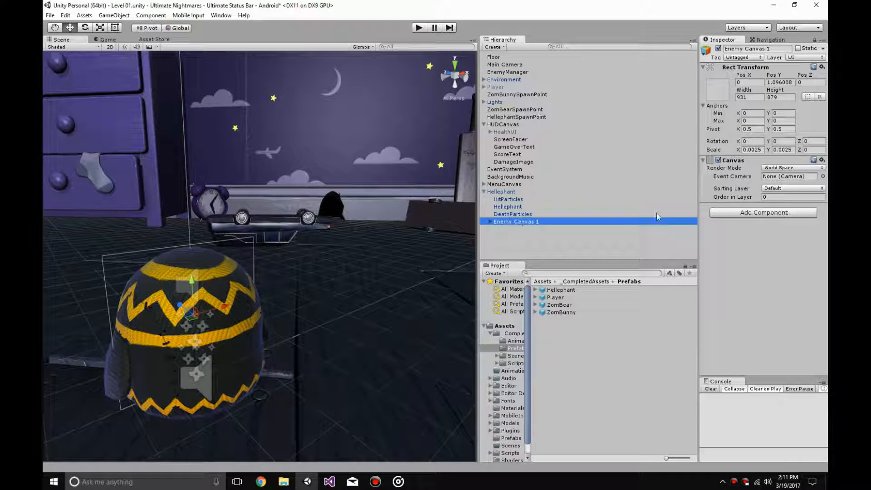
# - Rename Hellephant's canvas to Enemy Canvas and set its X and Y scale to 0.003
pyautogui.click(547, 221)
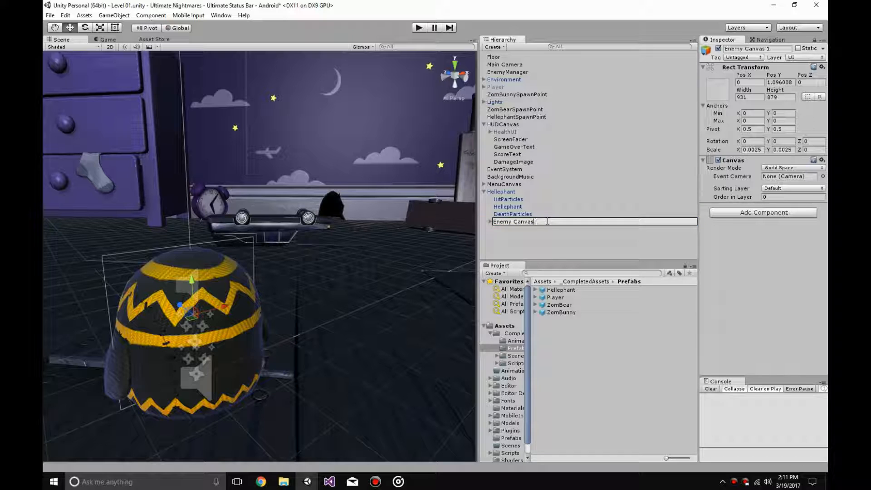
pyautogui.press('Return')
pyautogui.click(756, 150)
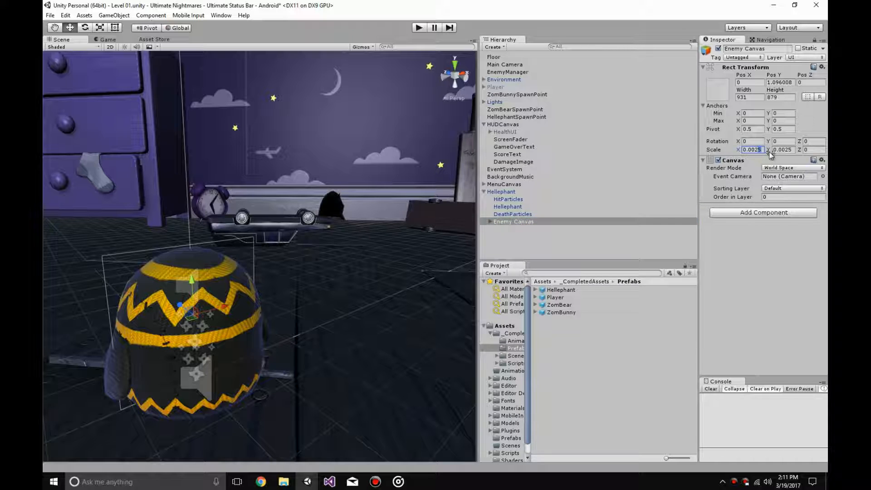
pyautogui.write('0.003')
pyautogui.click(784, 150)
pyautogui.write('0.003')
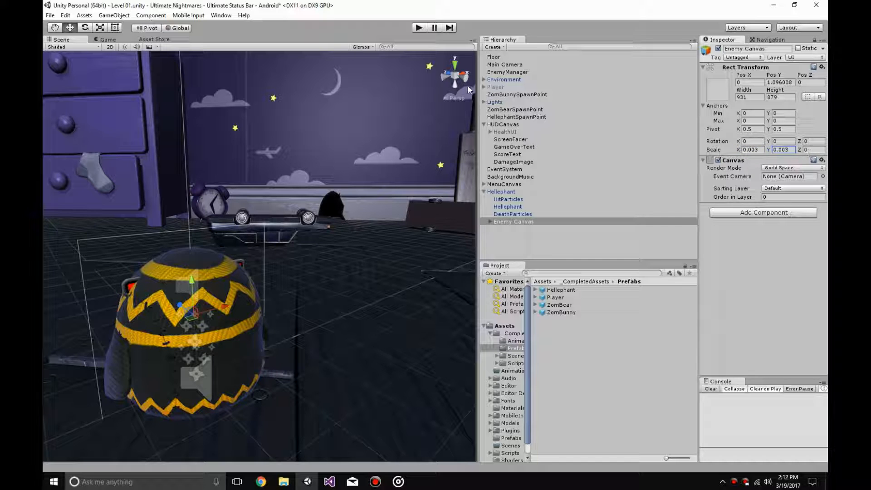
# - Raise Hellephant's Enemy Canvas to a Y position of about 1.324 and its World Space Narrow bar to about 349
pyautogui.moveTo(226, 303); pyautogui.dragTo(282, 251, button='middle')
pyautogui.moveTo(246, 232); pyautogui.dragTo(244, 219)
pyautogui.click(487, 221)
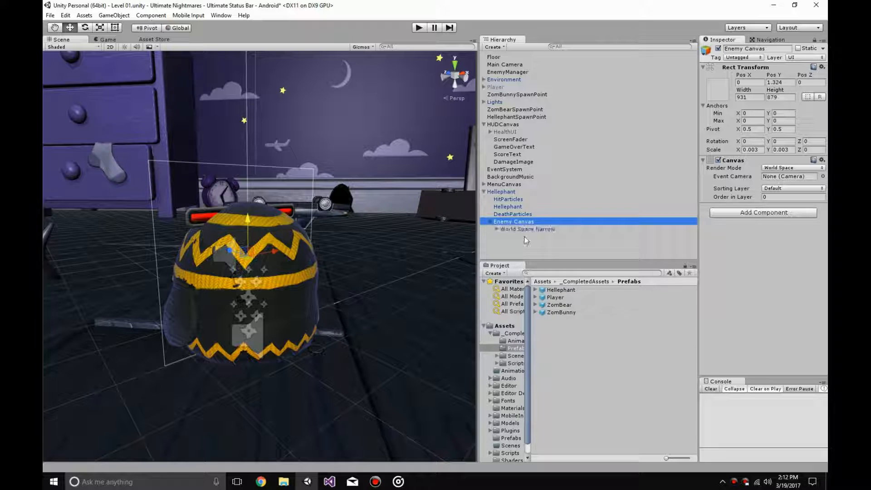
pyautogui.click(526, 229)
pyautogui.moveTo(248, 164); pyautogui.dragTo(248, 152)
pyautogui.click(112, 42)
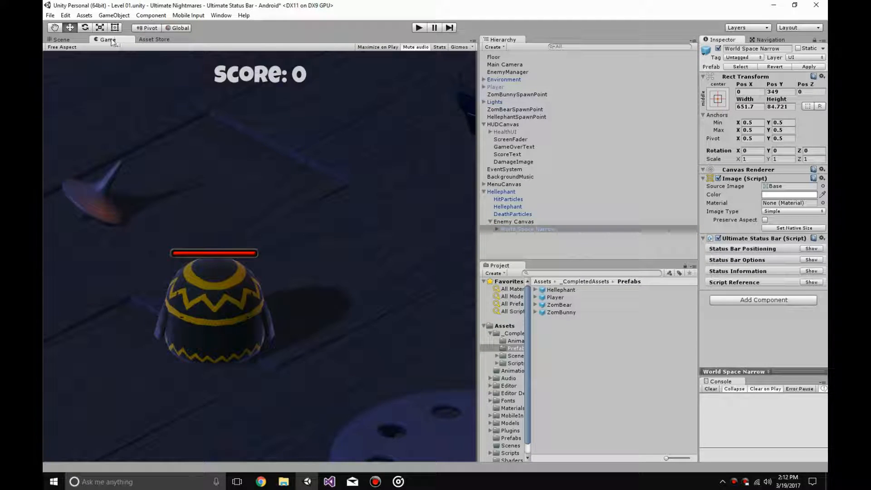
pyautogui.click(62, 40)
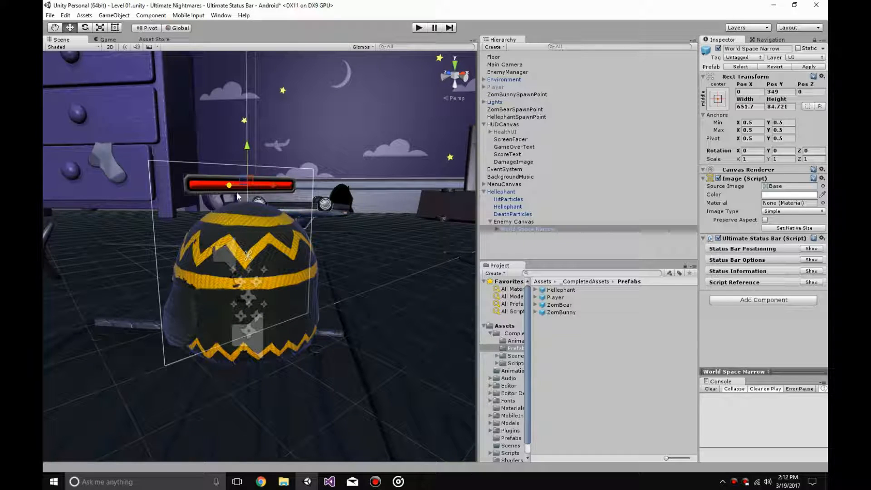
# - Raise Hellephant's World Space Narrow bar to a Y position of about 382 and set its Z position to 0
pyautogui.moveTo(247, 222); pyautogui.dragTo(331, 268, button='middle')
pyautogui.moveTo(287, 238); pyautogui.dragTo(304, 241, button='right')
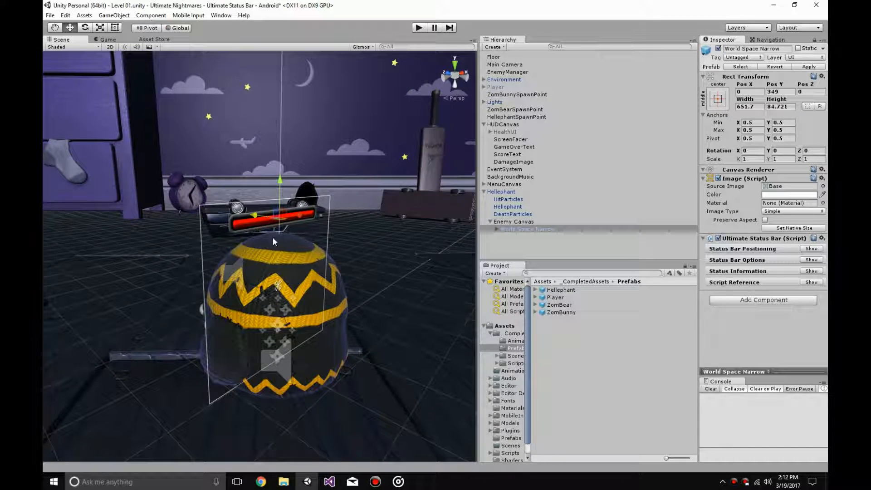
pyautogui.moveTo(272, 236); pyautogui.dragTo(304, 275, button='middle')
pyautogui.moveTo(311, 226)
pyautogui.mouseDown()
pyautogui.moveTo(312, 218)
pyautogui.moveTo(314, 231)
pyautogui.mouseUp()
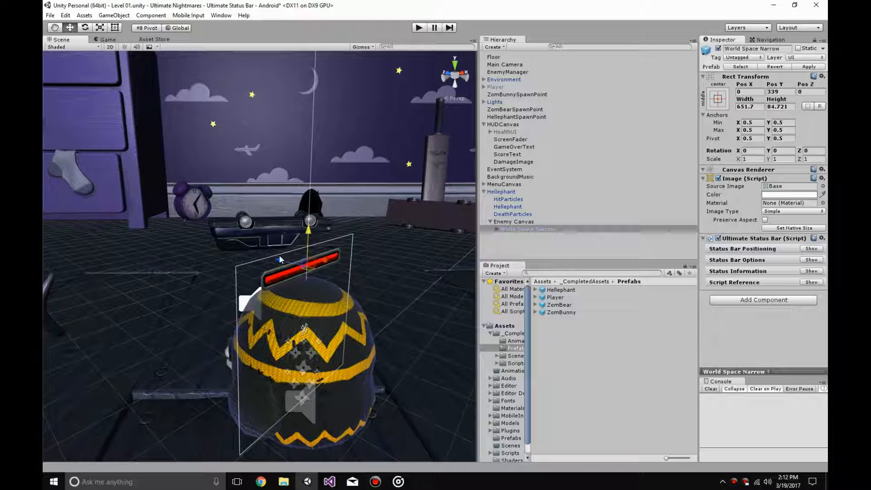
pyautogui.moveTo(309, 232); pyautogui.dragTo(309, 220)
pyautogui.moveTo(813, 87); pyautogui.dragTo(782, 120)
pyautogui.click(813, 92)
pyautogui.write('0')
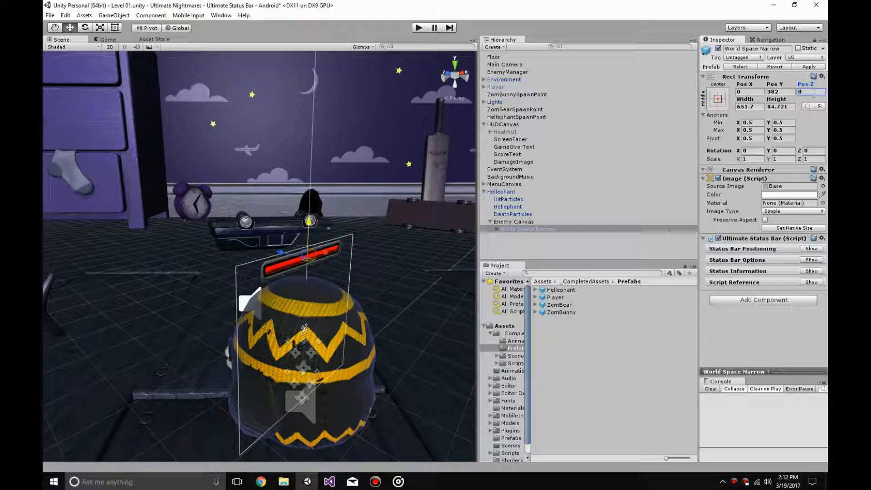
# - Inspect the health bar's placement above Hellephant from several angles and in the Game view
pyautogui.moveTo(393, 303)
pyautogui.keyDown('alt'); pyautogui.mouseDown()
pyautogui.moveTo(320, 274)
pyautogui.moveTo(129, 231)
pyautogui.mouseUp(); pyautogui.keyUp('alt')
pyautogui.moveTo(308, 289)
pyautogui.mouseDown(button='middle')
pyautogui.moveTo(203, 266)
pyautogui.moveTo(247, 248)
pyautogui.mouseUp(button='middle')
pyautogui.keyDown('alt'); pyautogui.moveTo(247, 247); pyautogui.dragTo(197, 260); pyautogui.keyUp('alt')
pyautogui.scroll(-8, 196, 260)
pyautogui.moveTo(197, 259); pyautogui.dragTo(297, 311, button='middle')
pyautogui.keyDown('alt'); pyautogui.moveTo(296, 309); pyautogui.dragTo(354, 284); pyautogui.keyUp('alt')
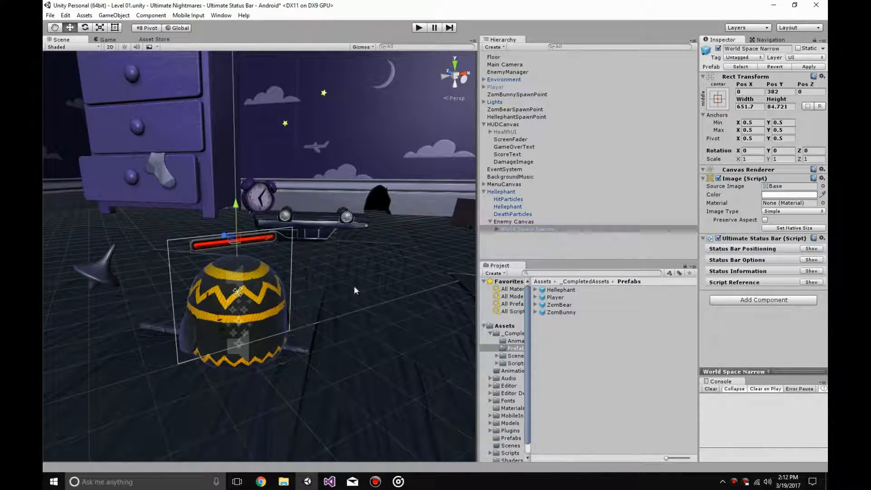
pyautogui.keyDown('alt'); pyautogui.moveTo(241, 258); pyautogui.dragTo(259, 263); pyautogui.keyUp('alt')
pyautogui.click(105, 39)
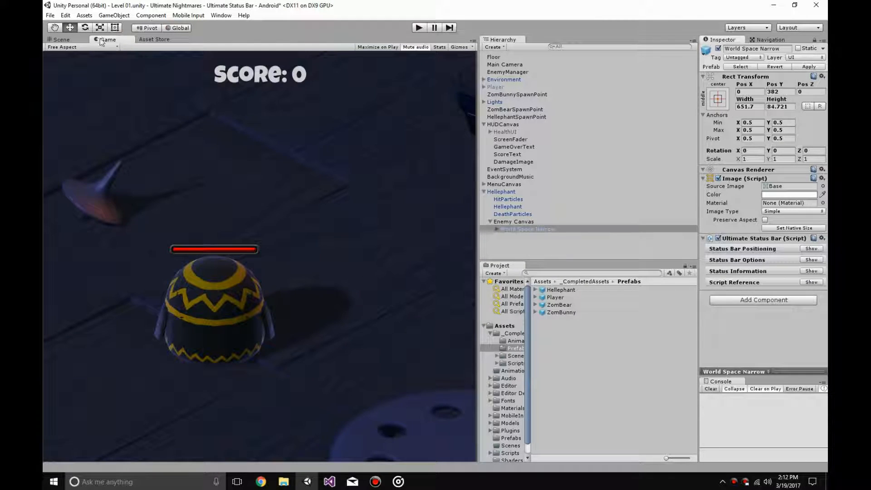
pyautogui.click(62, 47)
pyautogui.click(60, 39)
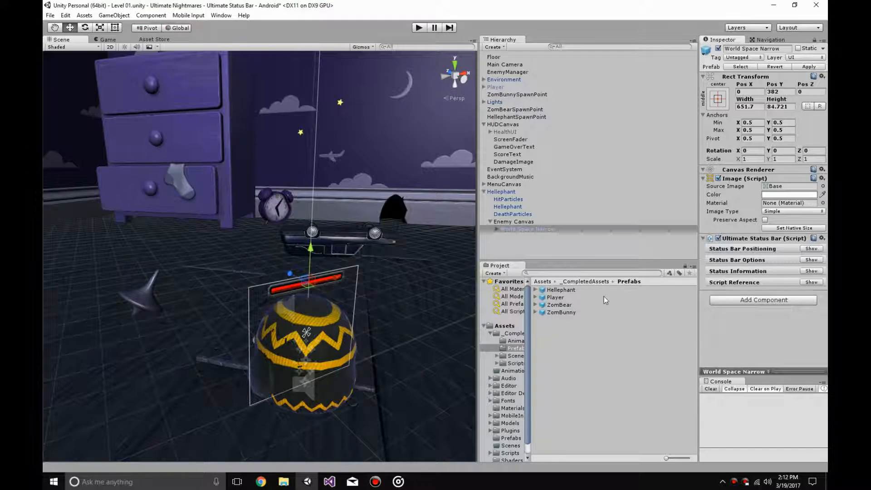
# - Raise Hellephant's World Space Narrow bar to a Y position of about 418 and check it in the Game view
pyautogui.moveTo(312, 248); pyautogui.dragTo(312, 245)
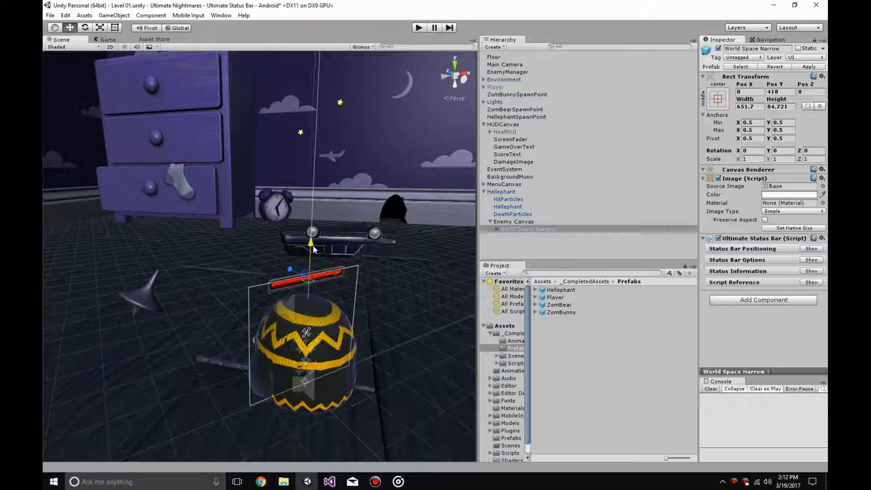
pyautogui.click(108, 40)
pyautogui.click(84, 42)
# - Delete the Hellephant instance from the scene hierarchy
pyautogui.click(511, 221)
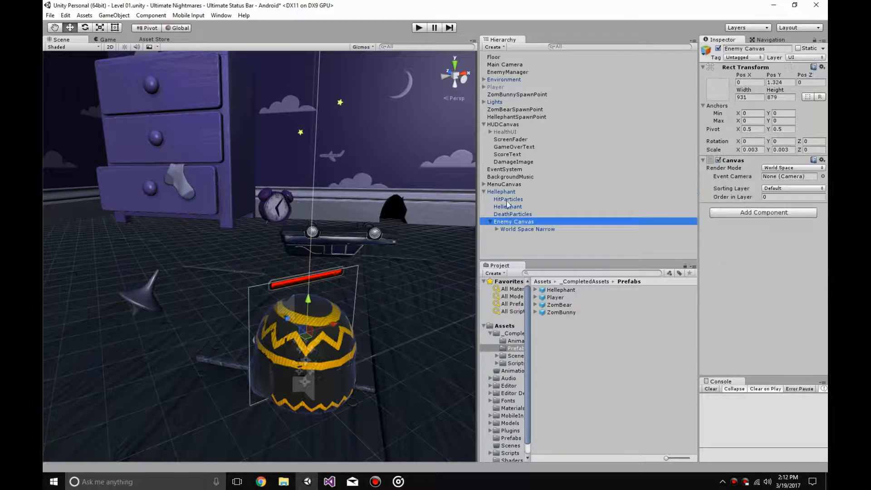
pyautogui.click(512, 193)
pyautogui.click(534, 200)
pyautogui.click(533, 192)
pyautogui.press('Delete')
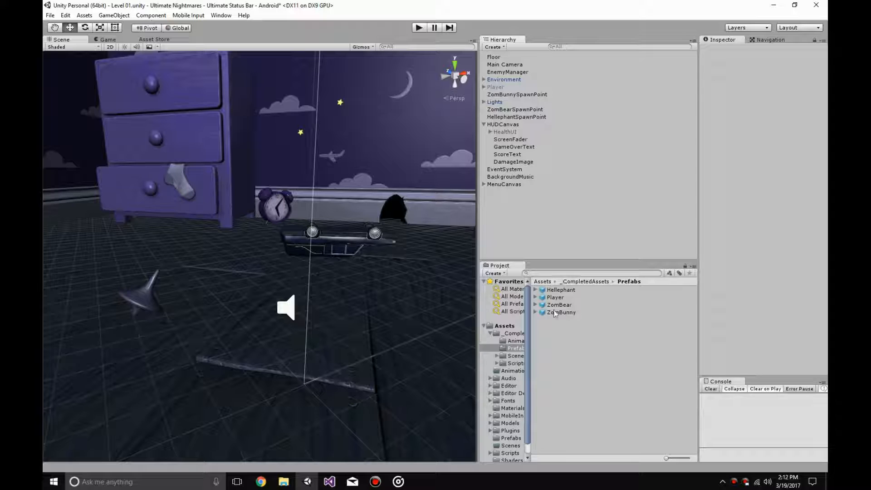
# - Open the EnemyHealth script from the Enemy folder of the _CompletedAssets scripts in Visual Studio
pyautogui.click(516, 364)
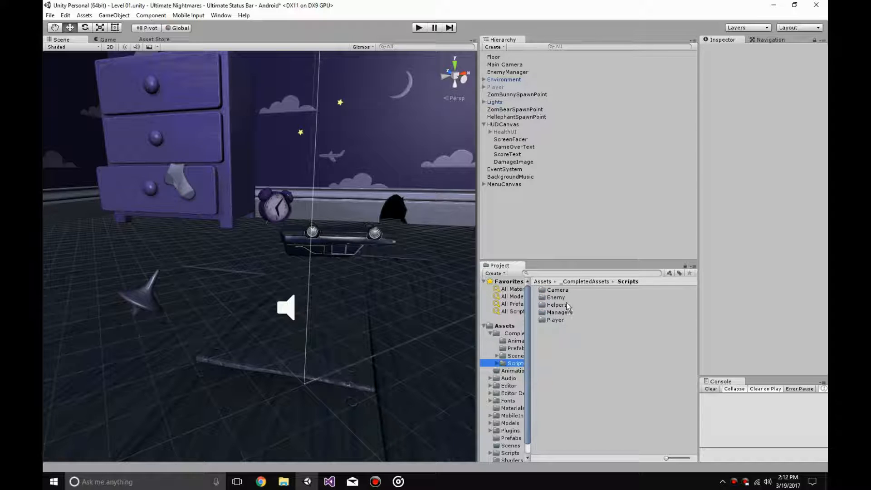
pyautogui.doubleClick(565, 298)
pyautogui.doubleClick(566, 298)
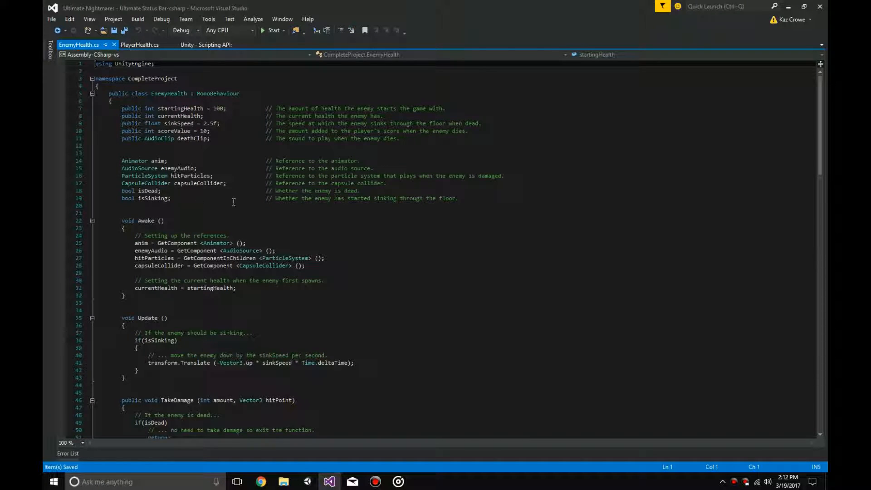
# - Declare a public UltimateStatusBar variable named healthStatusBar below isSinking in EnemyHealth, save the script and close the Unity Scripting API page
pyautogui.click(471, 196)
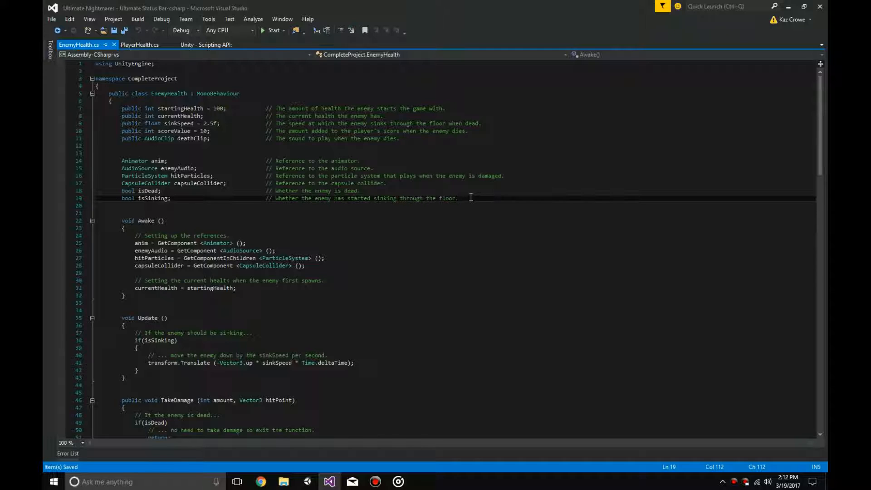
pyautogui.press('Return')
pyautogui.press('Return')
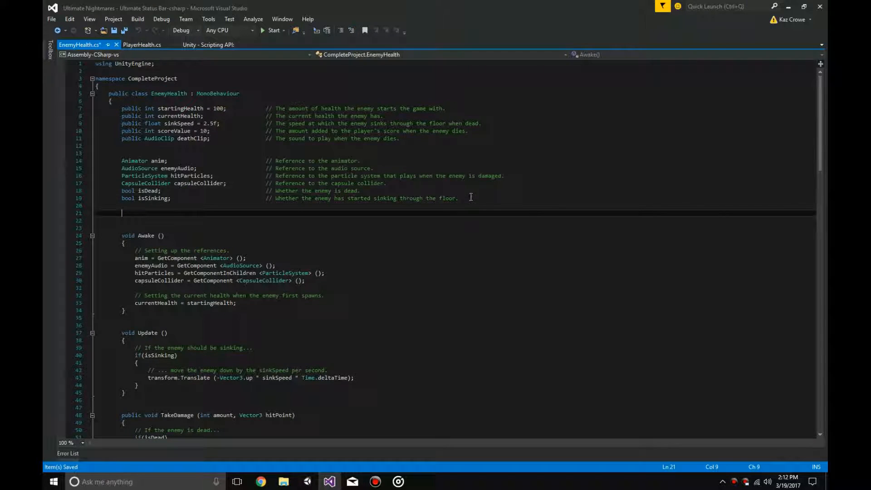
pyautogui.write('public Ultima')
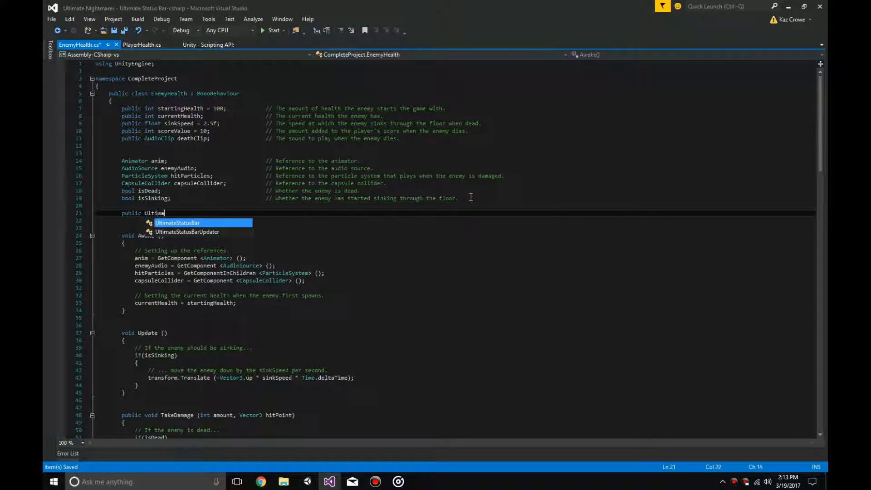
pyautogui.write('teStatusBar healthStatus')
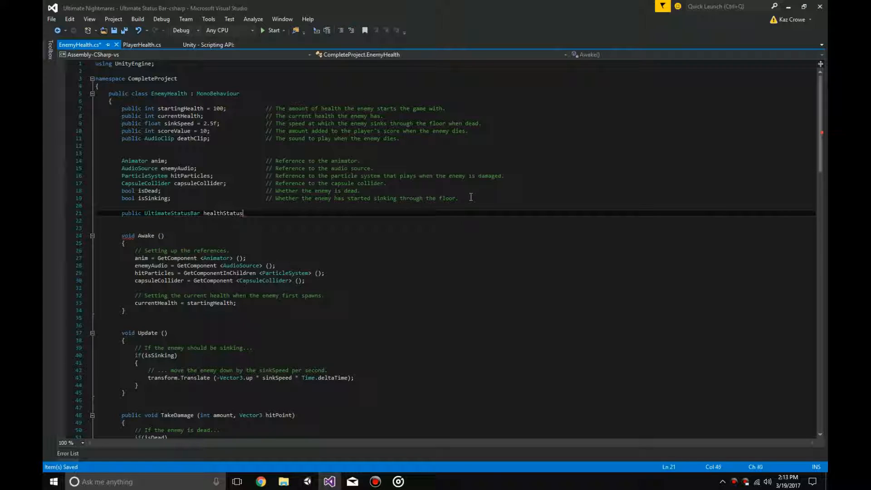
pyautogui.write('Bar;')
pyautogui.doubleClick(231, 213)
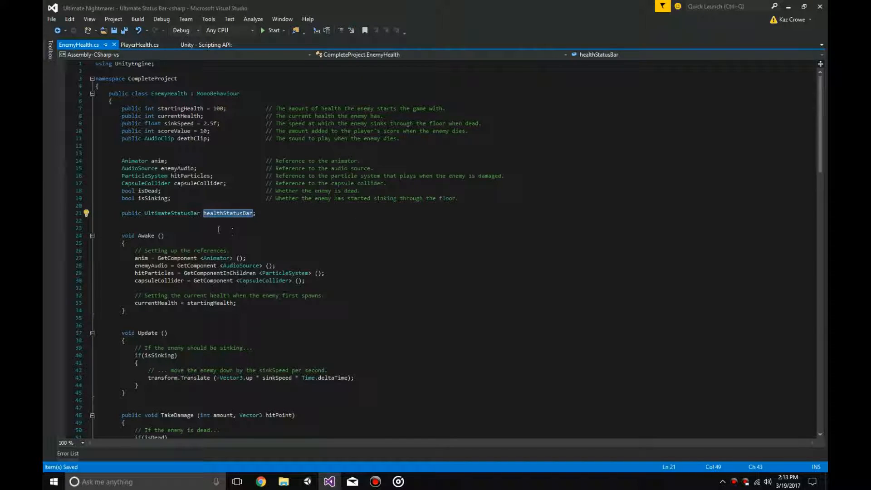
pyautogui.click(238, 44)
# - In TakeDamage, add healthStatusBar.UpdateStatus( currentHealth, startingHealth ); below the line that reduces currentHealth, and save the script
pyautogui.scroll(-7, 317, 266)
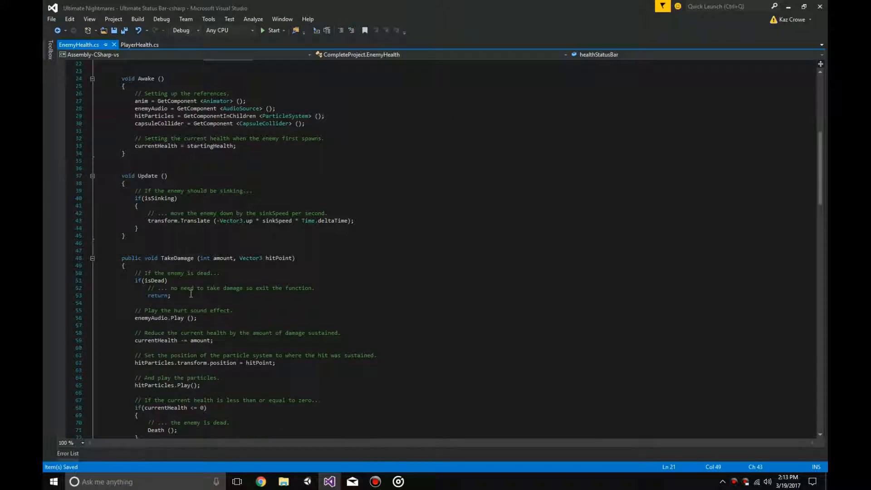
pyautogui.scroll(-3, 208, 267)
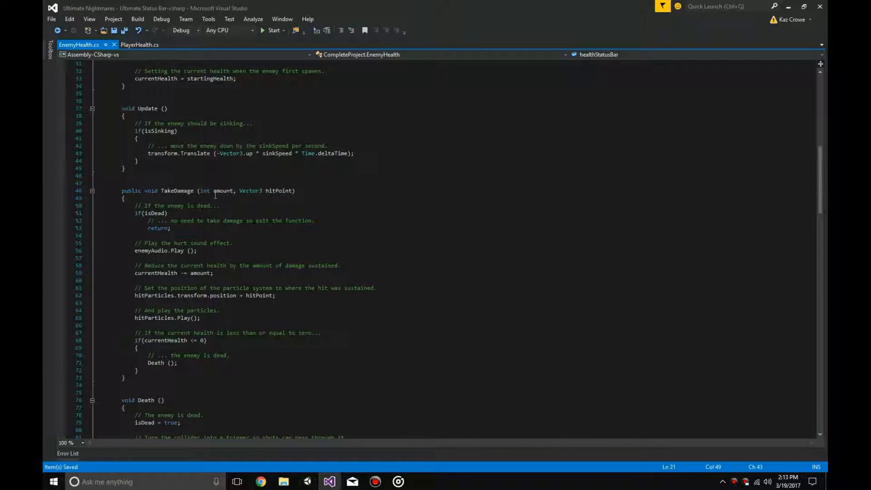
pyautogui.doubleClick(178, 190)
pyautogui.moveTo(177, 190); pyautogui.dragTo(346, 188)
pyautogui.click(181, 275)
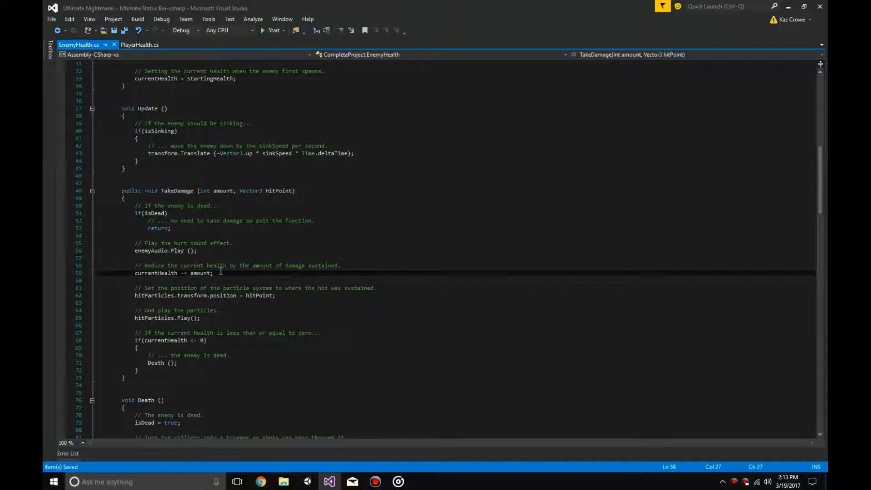
pyautogui.press('Return')
pyautogui.press('Return')
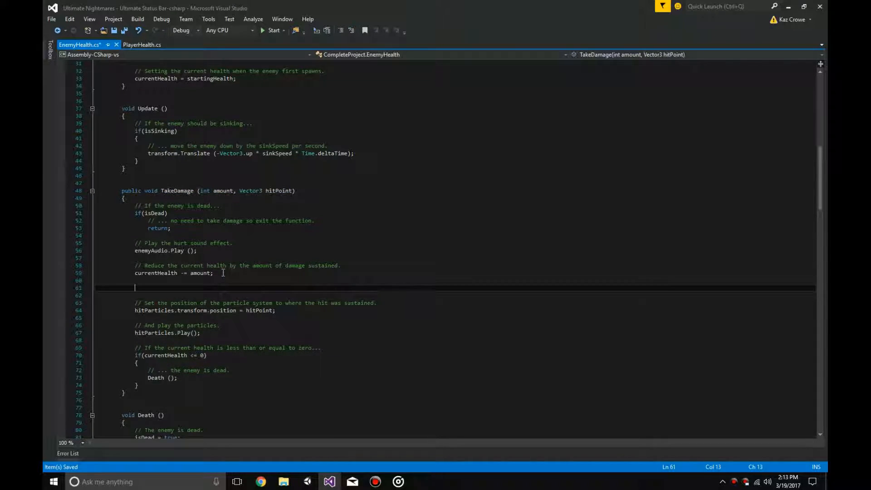
pyautogui.write('healthStatusBar.Upd')
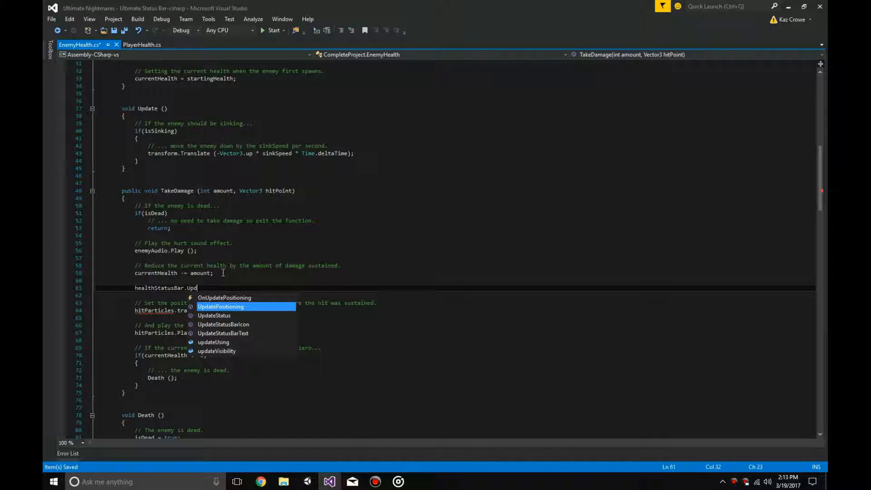
pyautogui.press('Down')
pyautogui.write('ateStatus( ')
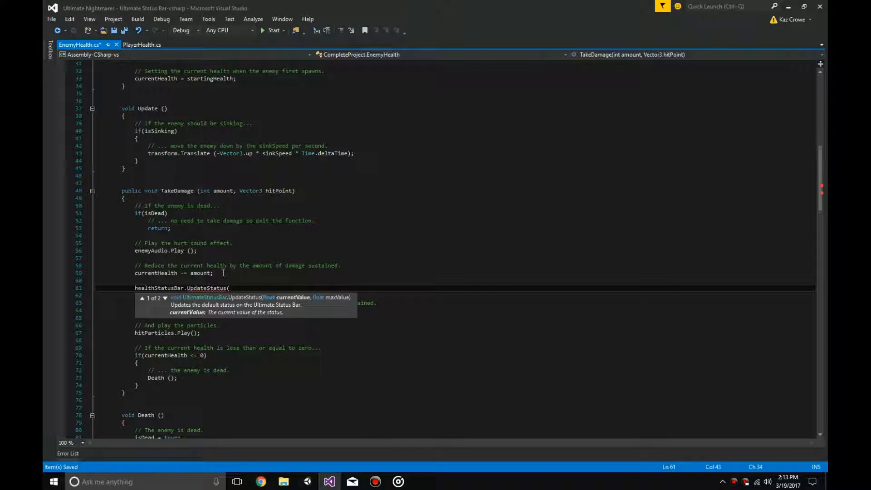
pyautogui.write('curr')
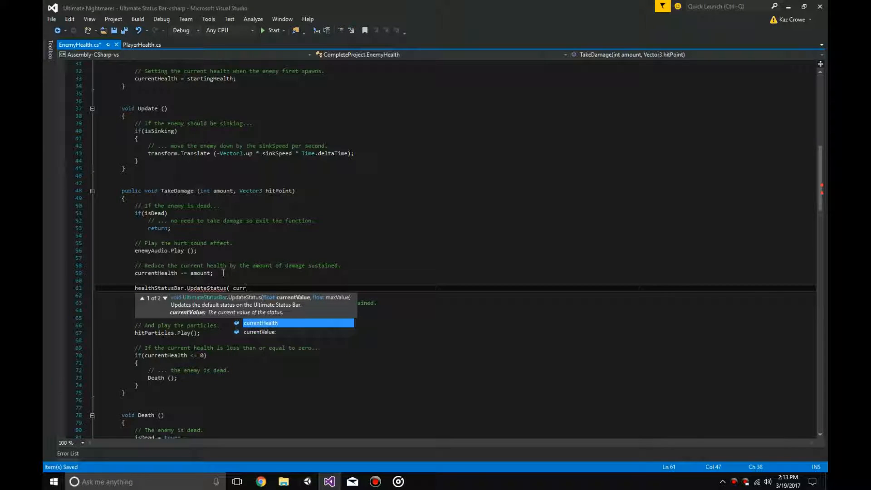
pyautogui.write('entHealth, startingHealth );')
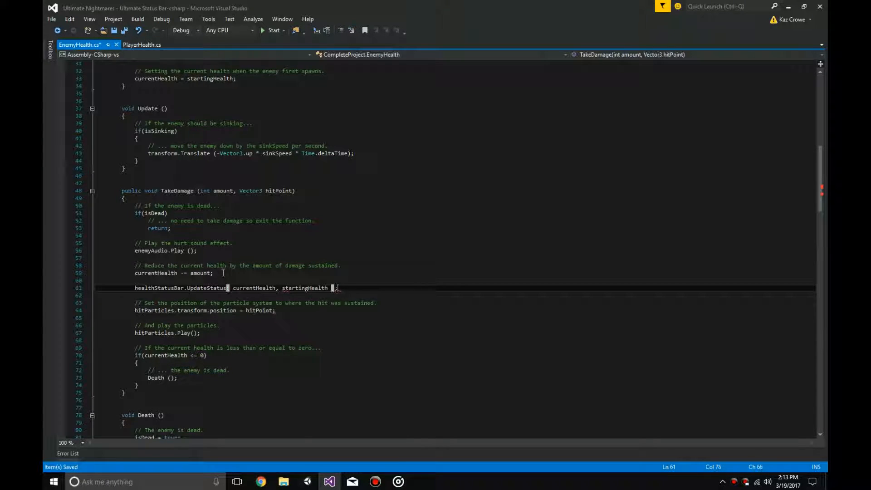
pyautogui.hotkey('ctrl', 's')
# - Insert the status name "Health" as the first argument of the UpdateStatus call
pyautogui.press('Home')
pyautogui.press('Home')
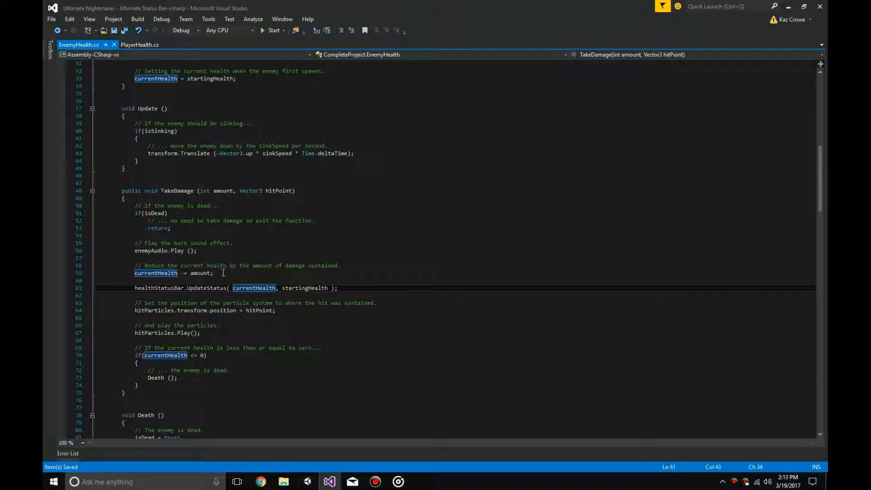
pyautogui.write('"",')
pyautogui.press('Left')
pyautogui.press('Left')
pyautogui.press('Left')
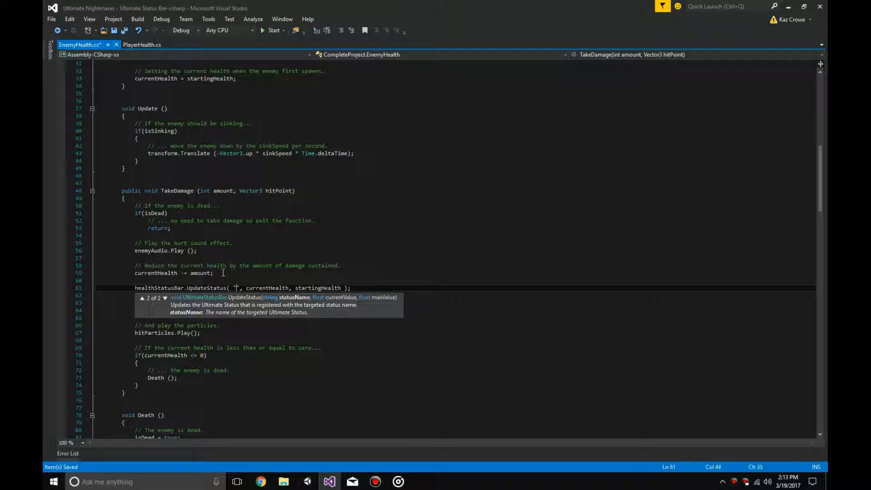
pyautogui.write('health')
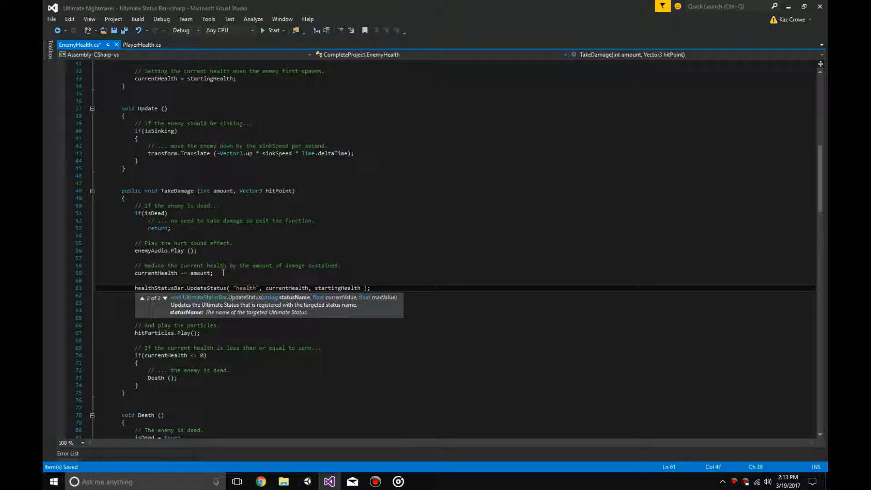
pyautogui.press('BackSpace')
pyautogui.write('H')
pyautogui.press('Right')
pyautogui.press('Right')
pyautogui.press('Right')
pyautogui.press('Right')
pyautogui.press('Right')
pyautogui.press('Right')
pyautogui.press('Right')
pyautogui.press('Right')
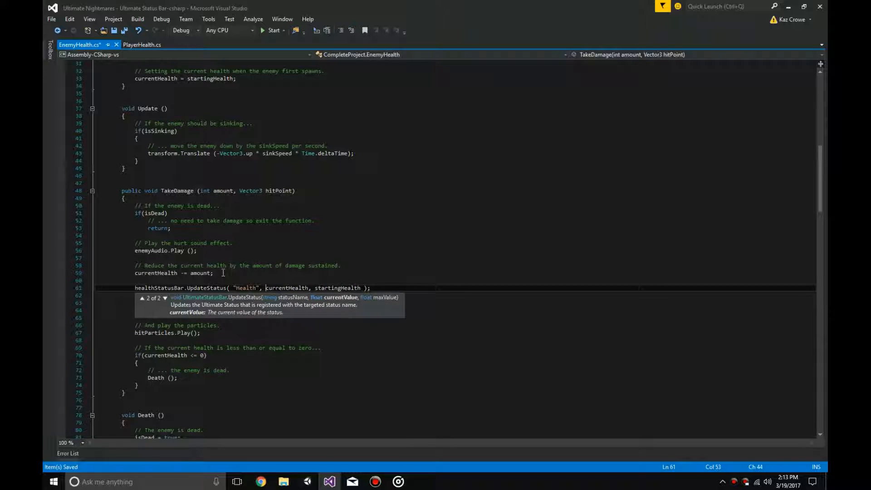
pyautogui.press('End')
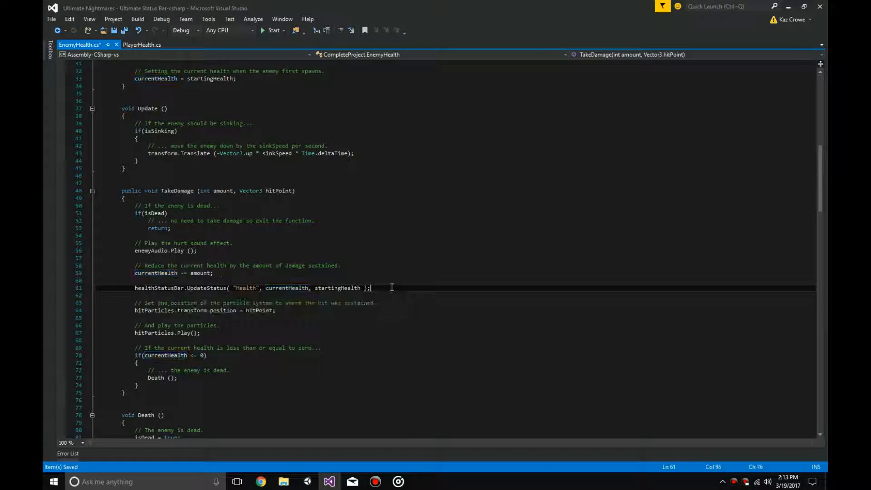
# - Remove the "Health" argument from the UpdateStatus call and save the script
pyautogui.doubleClick(244, 288)
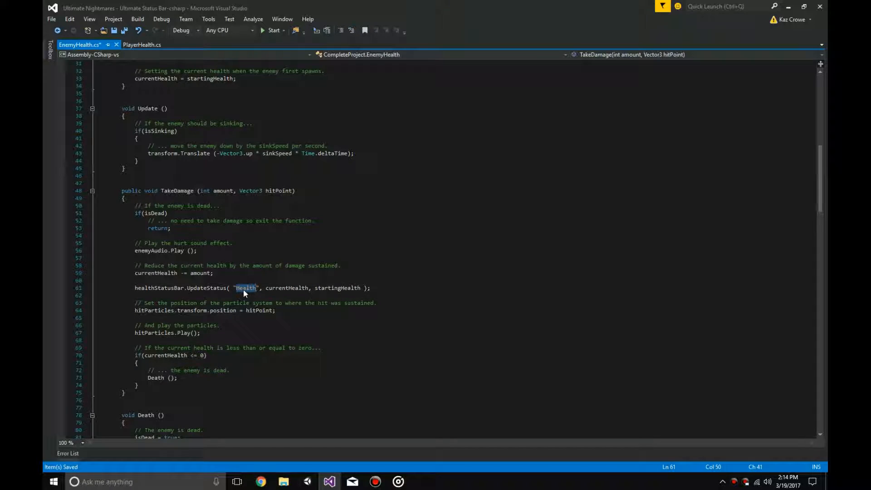
pyautogui.press('Delete')
pyautogui.press('Delete')
pyautogui.press('Delete')
pyautogui.hotkey('ctrl', 's')
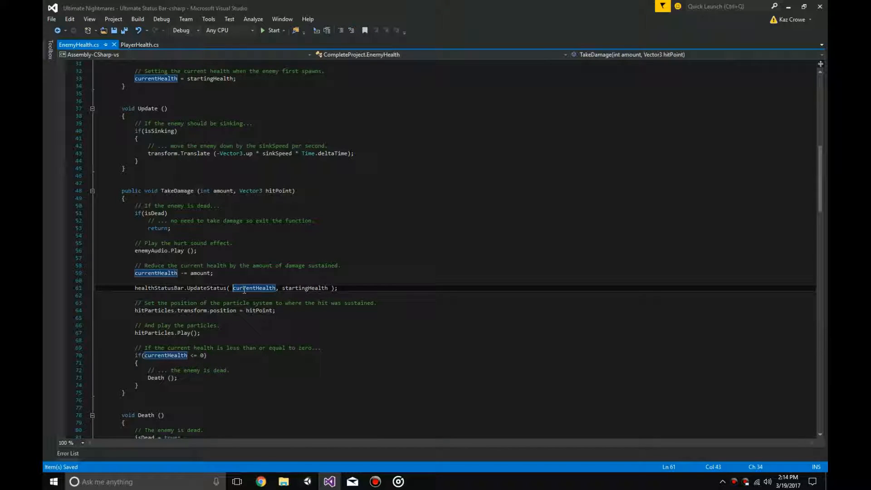
pyautogui.click(263, 296)
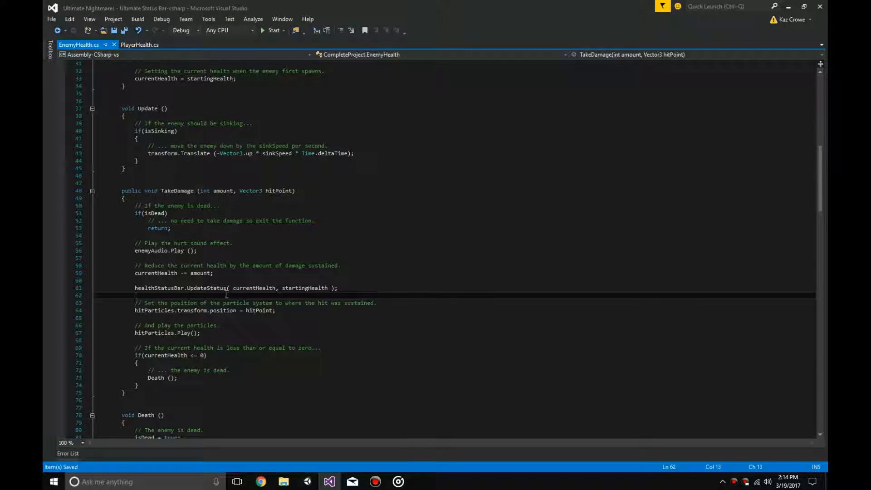
# - Switch to Unity, add the ZomBunny prefab to the scene and collapse its components other than Enemy Health
pyautogui.click(307, 481)
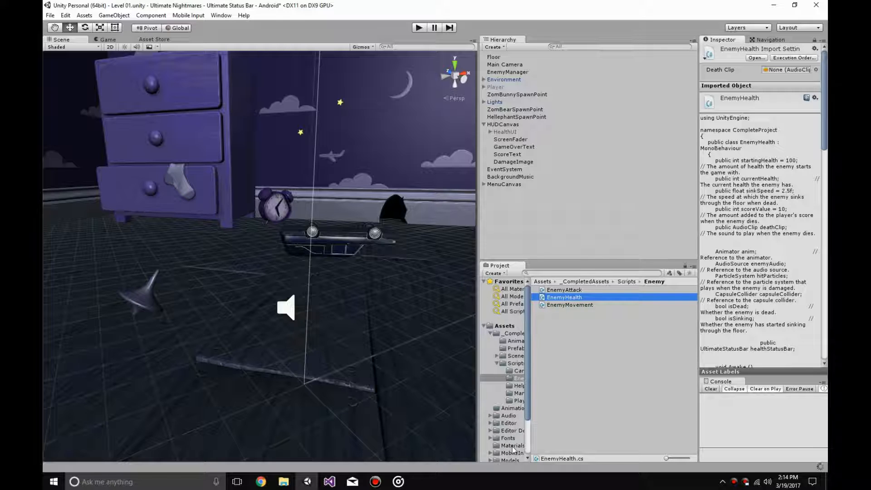
pyautogui.click(516, 347)
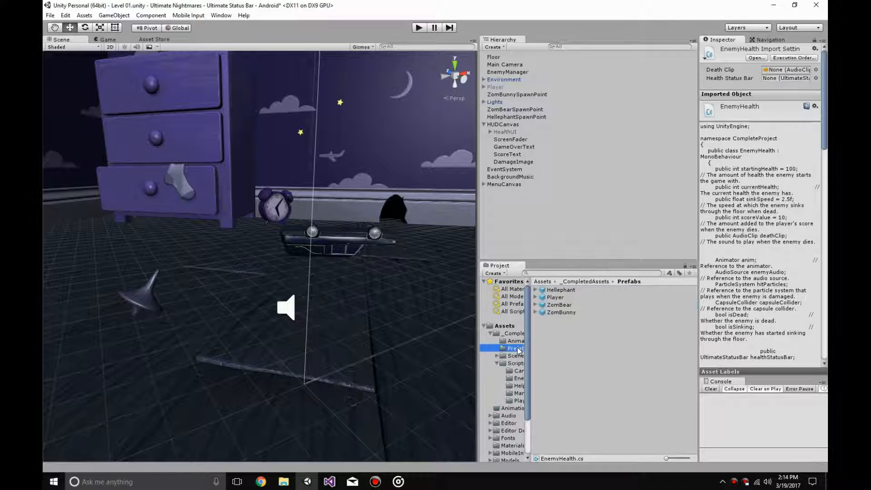
pyautogui.moveTo(561, 312); pyautogui.dragTo(485, 195)
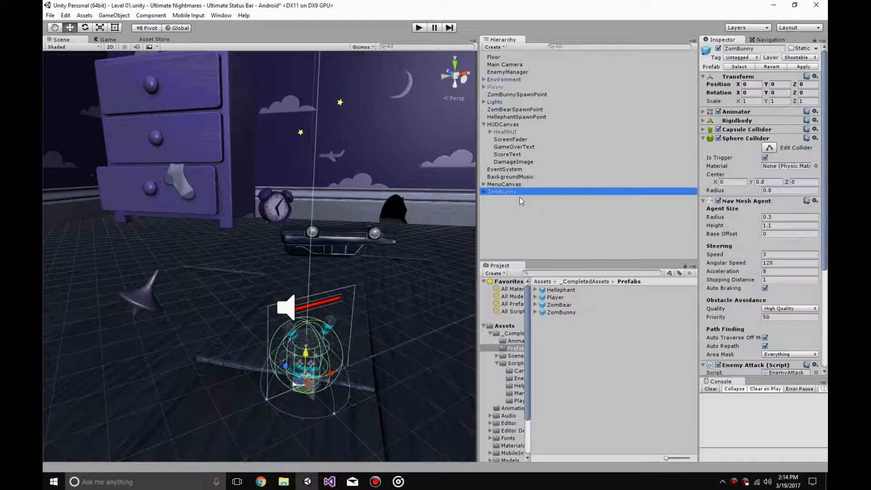
pyautogui.click(749, 139)
pyautogui.click(749, 147)
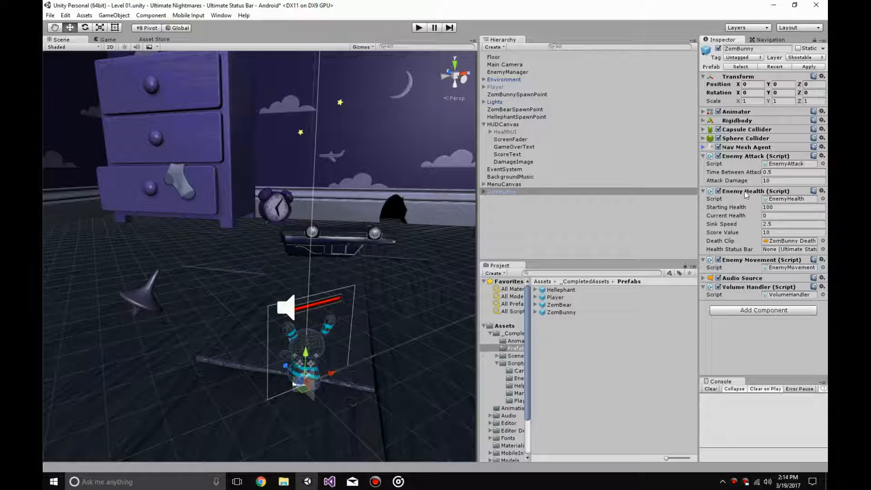
pyautogui.click(749, 156)
pyautogui.click(752, 234)
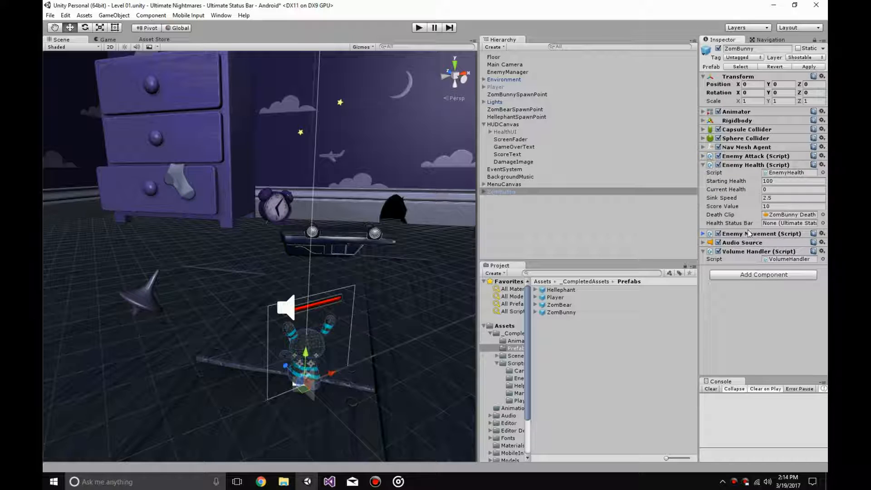
pyautogui.click(748, 252)
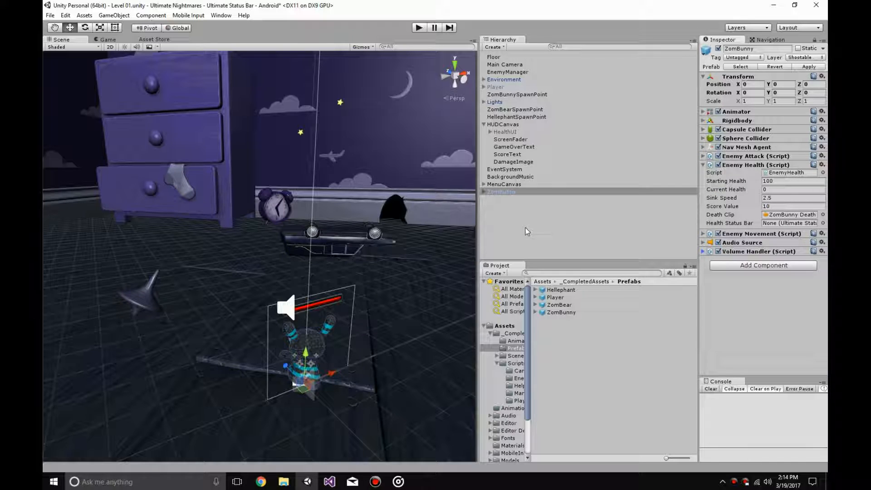
# - Assign ZomBunny's World Space Narrow bar as Enemy Health's Health Status Bar in the prefab, and remove the instance from the scene
pyautogui.click(483, 192)
pyautogui.click(489, 221)
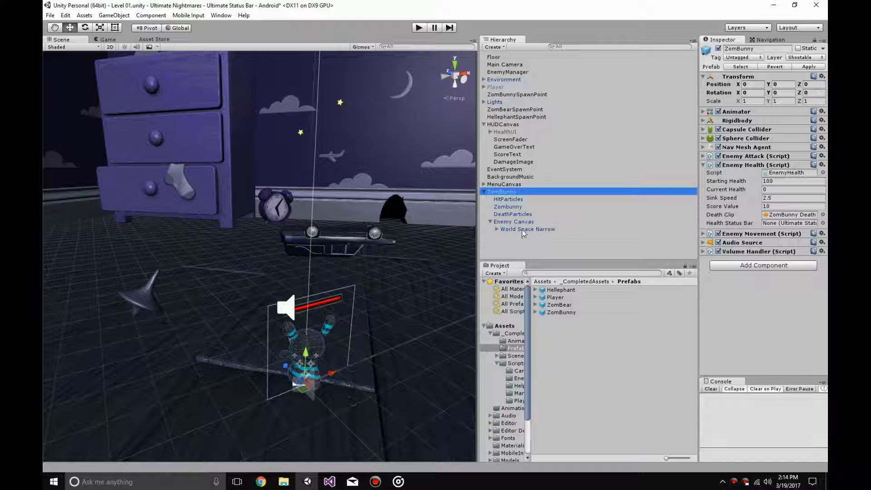
pyautogui.moveTo(524, 230); pyautogui.dragTo(791, 223)
pyautogui.click(809, 67)
pyautogui.click(552, 192)
pyautogui.press('Delete')
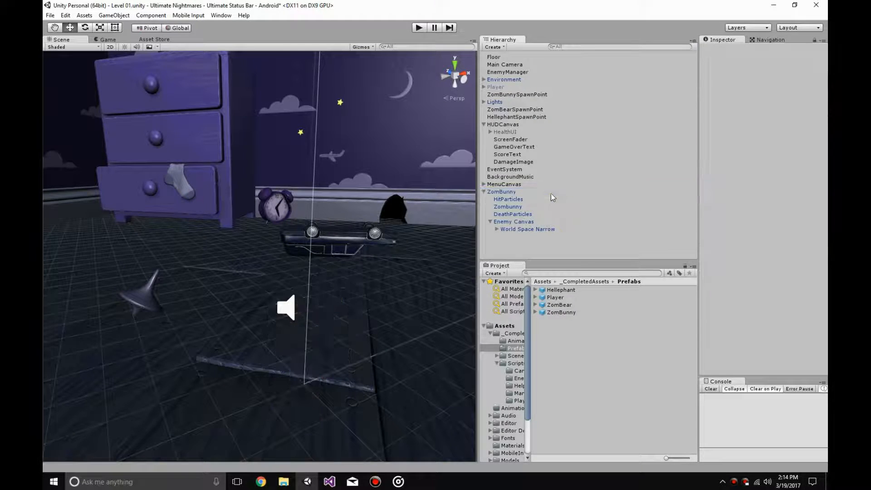
# - Using a temporary ZomBear instance, assign its World Space Narrow bar as Enemy Health's Health Status Bar and apply that to the prefab
pyautogui.moveTo(572, 307); pyautogui.dragTo(503, 199)
pyautogui.click(484, 192)
pyautogui.click(491, 222)
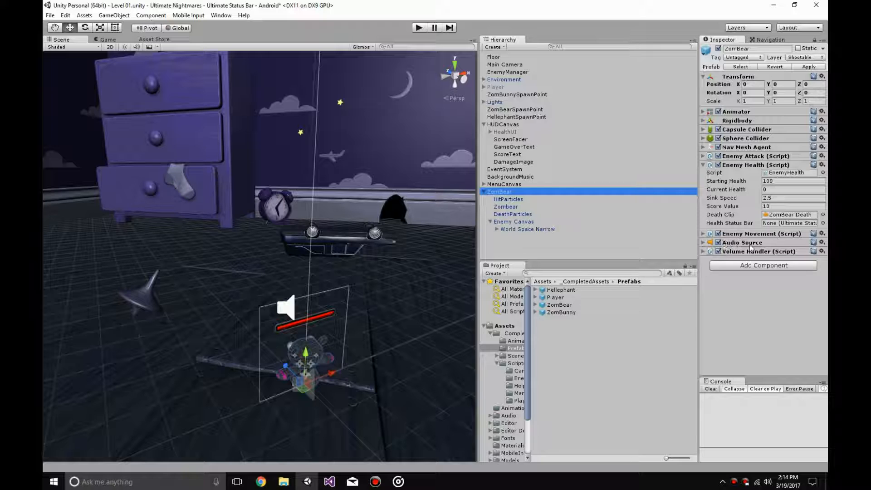
pyautogui.moveTo(594, 230)
pyautogui.mouseDown()
pyautogui.moveTo(800, 227)
pyautogui.moveTo(793, 222)
pyautogui.mouseUp()
pyautogui.click(809, 66)
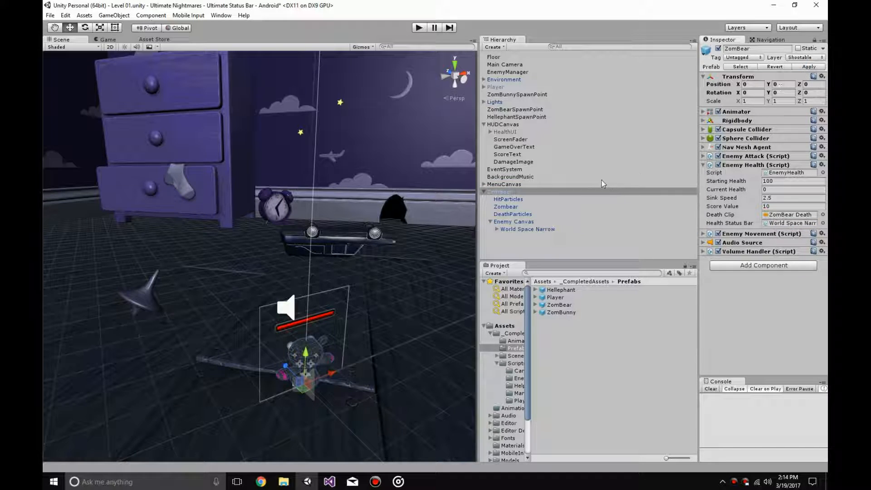
pyautogui.click(520, 193)
pyautogui.press('Delete')
# - Using a temporary Hellephant instance, assign its World Space Narrow bar as Enemy Health's Health Status Bar and apply that to the prefab
pyautogui.moveTo(551, 290)
pyautogui.mouseDown()
pyautogui.moveTo(530, 200)
pyautogui.moveTo(542, 230)
pyautogui.moveTo(791, 222)
pyautogui.mouseUp()
pyautogui.click(484, 192)
pyautogui.click(490, 221)
pyautogui.click(809, 67)
pyautogui.click(514, 194)
pyautogui.press('Delete')
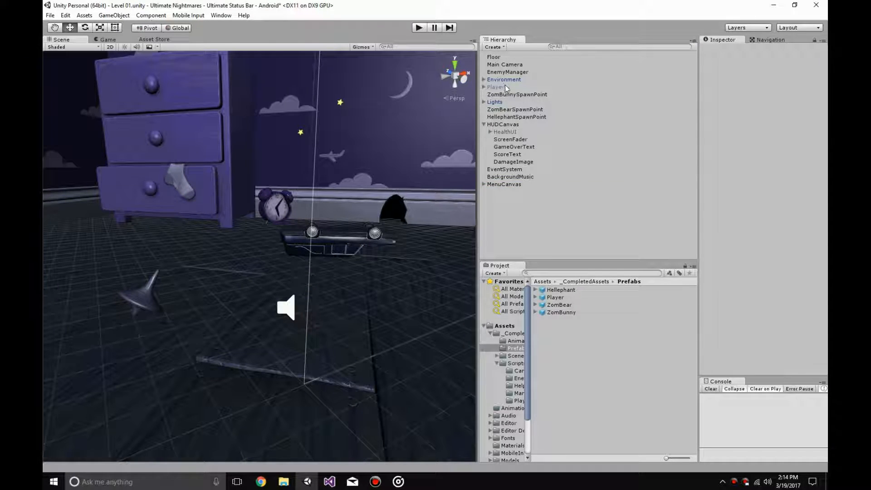
# - Activate the Player object in the scene and briefly play-test the level
pyautogui.click(649, 86)
pyautogui.click(718, 49)
pyautogui.click(422, 28)
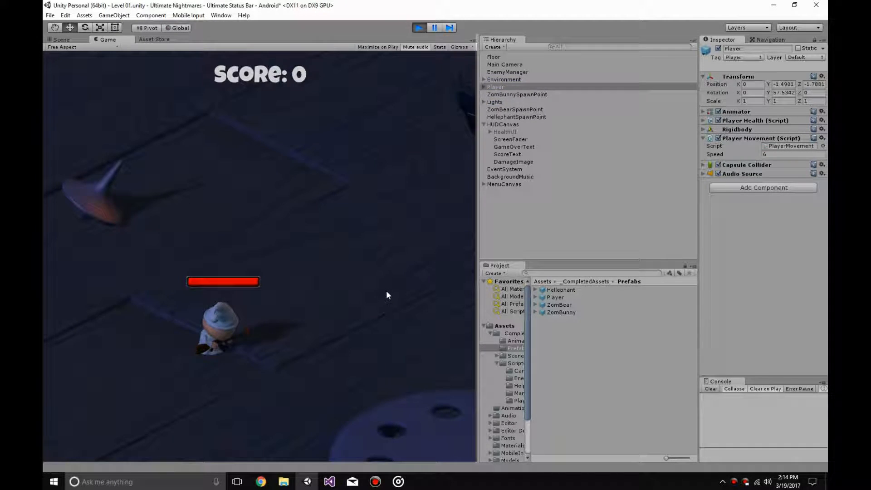
pyautogui.press('d')
pyautogui.press('w')
pyautogui.click(418, 27)
# - Widen the Game view and play-test the level, moving the player and shooting enemies to check the health bars, and stop the game
pyautogui.moveTo(478, 180); pyautogui.dragTo(589, 182)
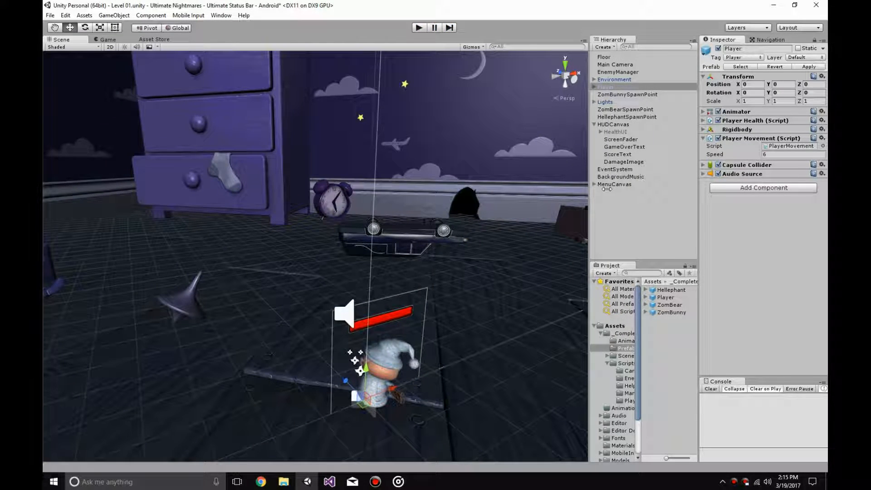
pyautogui.click(423, 29)
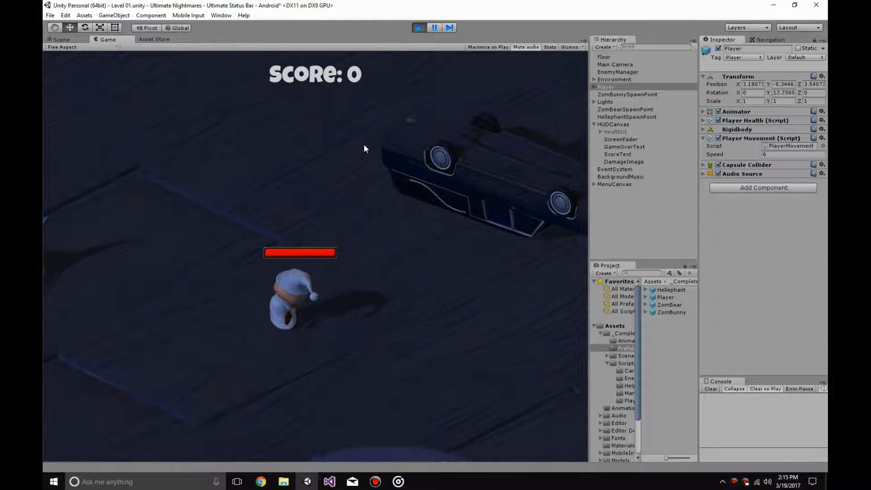
pyautogui.press('w')
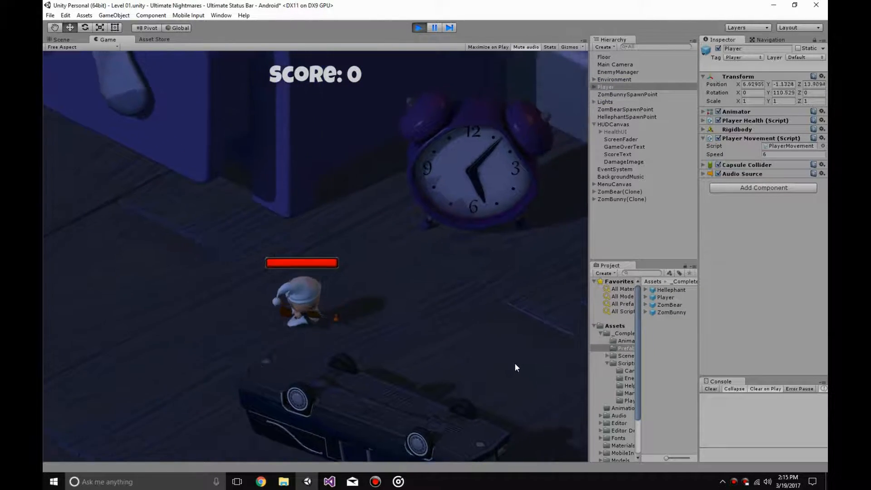
pyautogui.press('d')
pyautogui.press('s')
pyautogui.press('a')
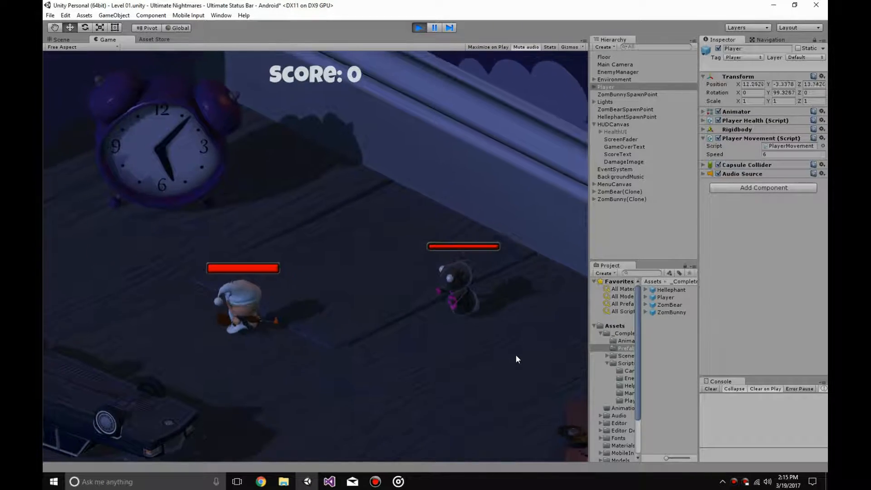
pyautogui.press('a')
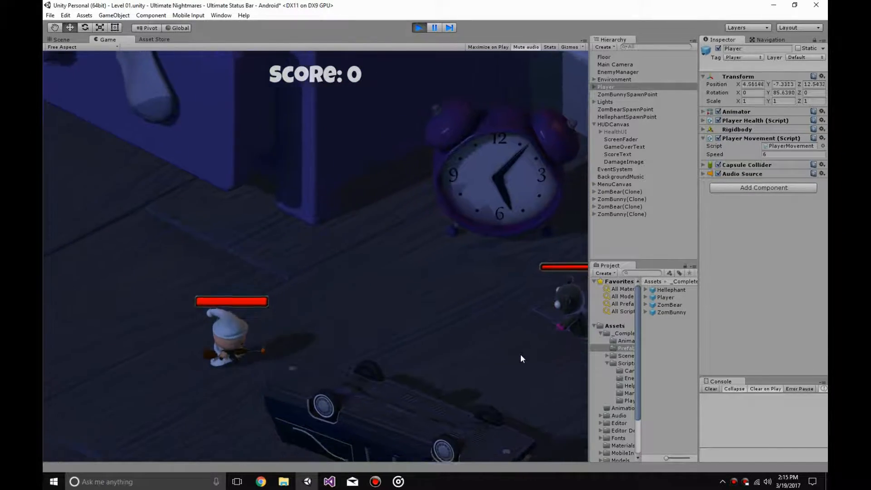
pyautogui.press('s')
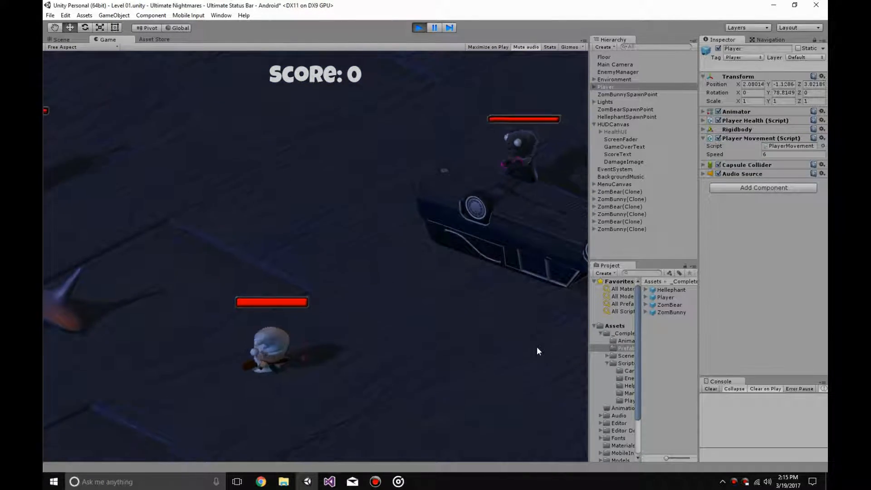
pyautogui.press('s')
pyautogui.press('a')
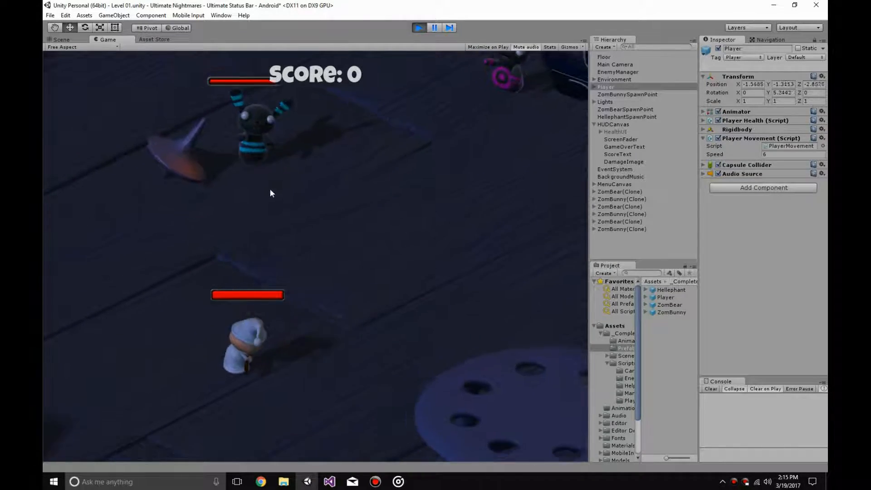
pyautogui.press('a')
pyautogui.press('s')
pyautogui.press('w')
pyautogui.moveTo(374, 182)
pyautogui.mouseDown()
pyautogui.moveTo(371, 191)
pyautogui.moveTo(357, 187)
pyautogui.moveTo(477, 150)
pyautogui.moveTo(456, 138)
pyautogui.moveTo(385, 144)
pyautogui.moveTo(156, 115)
pyautogui.moveTo(171, 158)
pyautogui.moveTo(58, 172)
pyautogui.moveTo(75, 206)
pyautogui.mouseUp()
pyautogui.press('d')
pyautogui.press('s')
pyautogui.press('s')
pyautogui.press('a')
pyautogui.press('s')
pyautogui.press('w')
pyautogui.press('d')
pyautogui.press('s')
pyautogui.press('w')
pyautogui.press('d')
pyautogui.press('s')
pyautogui.press('a')
pyautogui.moveTo(313, 290)
pyautogui.mouseDown()
pyautogui.moveTo(297, 306)
pyautogui.moveTo(282, 273)
pyautogui.moveTo(232, 274)
pyautogui.moveTo(409, 265)
pyautogui.moveTo(388, 191)
pyautogui.moveTo(125, 164)
pyautogui.moveTo(374, 115)
pyautogui.moveTo(418, 118)
pyautogui.mouseUp()
pyautogui.press('s')
pyautogui.press('a')
pyautogui.press('d')
pyautogui.press('s')
pyautogui.press('s')
pyautogui.press('w')
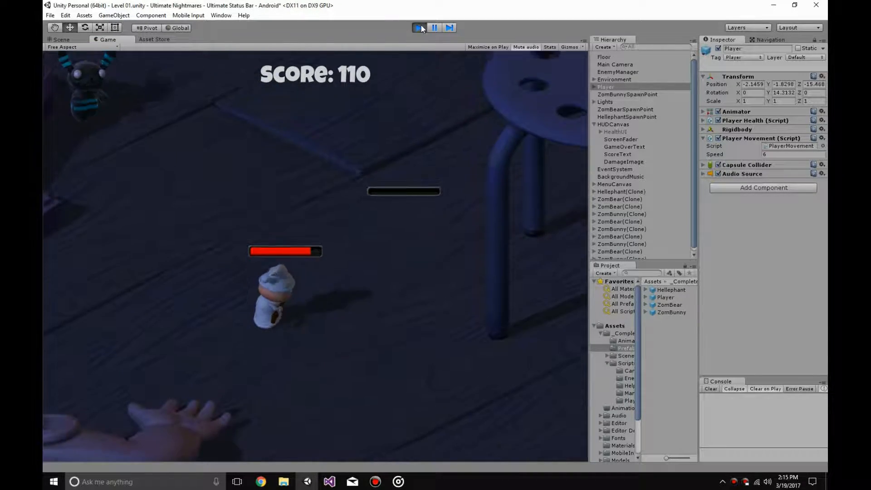
pyautogui.click(421, 28)
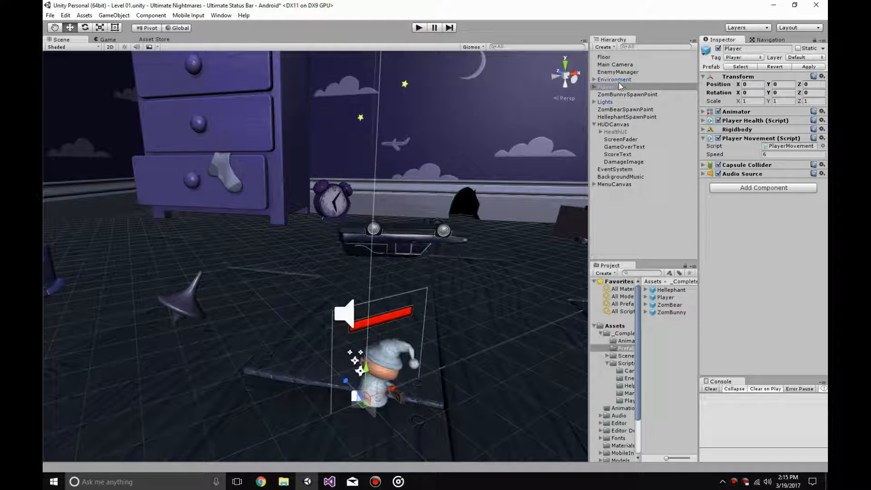
# - Examine the World Space Singular bar and its Fill child under the Player's Ultimate UI Canvas up close in the scene
pyautogui.click(594, 87)
pyautogui.click(604, 117)
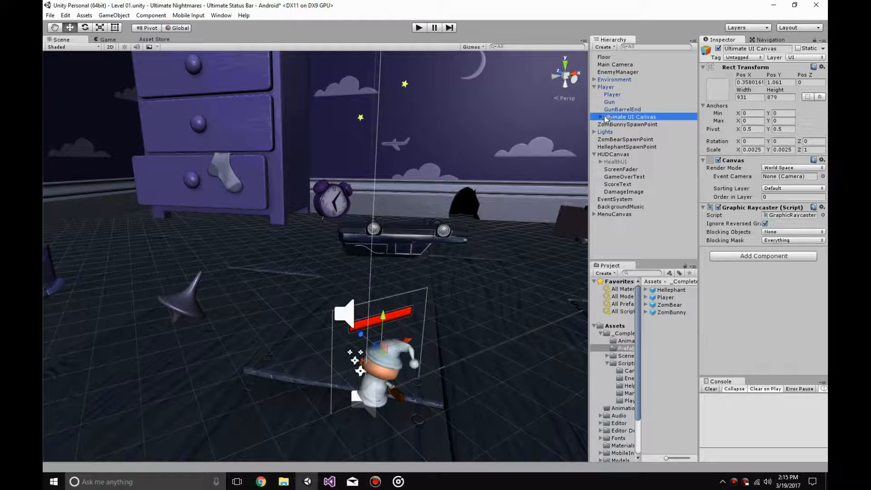
pyautogui.click(600, 117)
pyautogui.click(626, 125)
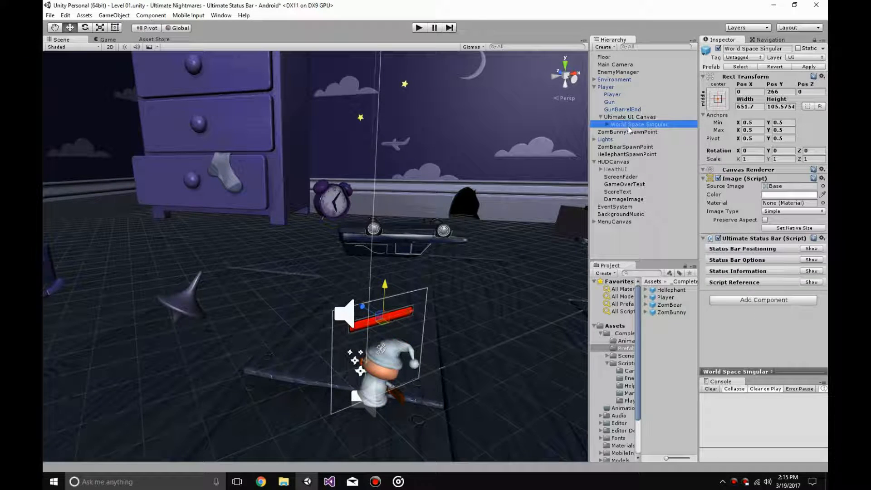
pyautogui.moveTo(467, 285); pyautogui.dragTo(386, 317, button='middle')
pyautogui.moveTo(385, 317); pyautogui.dragTo(510, 404, button='right')
pyautogui.moveTo(511, 406); pyautogui.dragTo(379, 245, button='middle')
pyautogui.scroll(3, 379, 245)
pyautogui.moveTo(379, 245); pyautogui.dragTo(420, 303, button='right')
pyautogui.scroll(4, 420, 303)
pyautogui.moveTo(420, 303); pyautogui.dragTo(451, 379, button='middle')
pyautogui.moveTo(452, 380); pyautogui.dragTo(414, 311, button='right')
pyautogui.scroll(3, 414, 311)
pyautogui.moveTo(414, 311); pyautogui.dragTo(414, 278, button='middle')
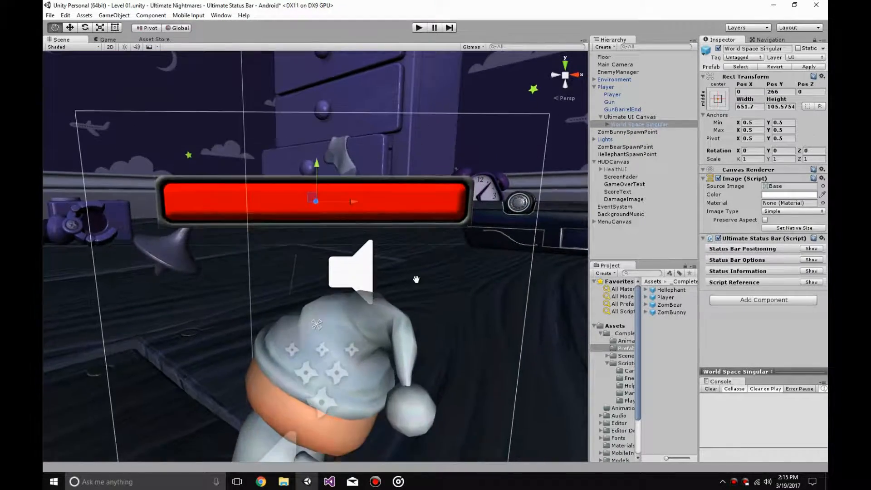
pyautogui.scroll(4, 417, 276)
pyautogui.click(607, 123)
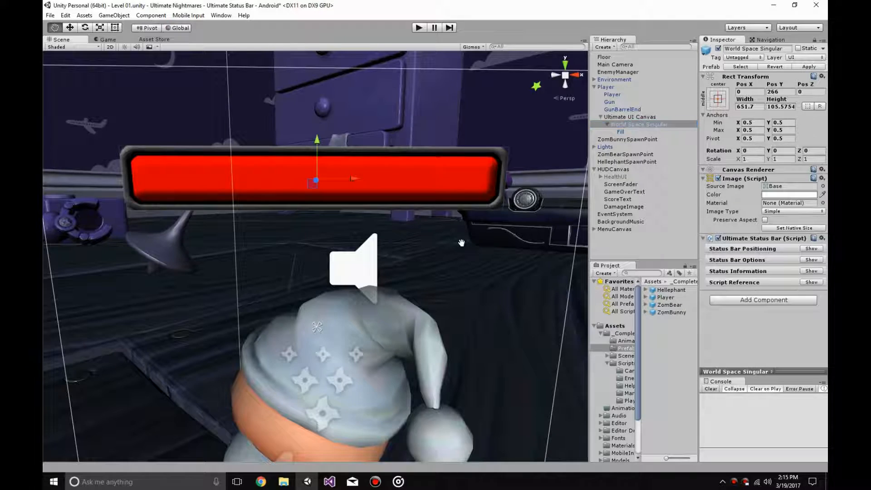
pyautogui.scroll(-3, 470, 257)
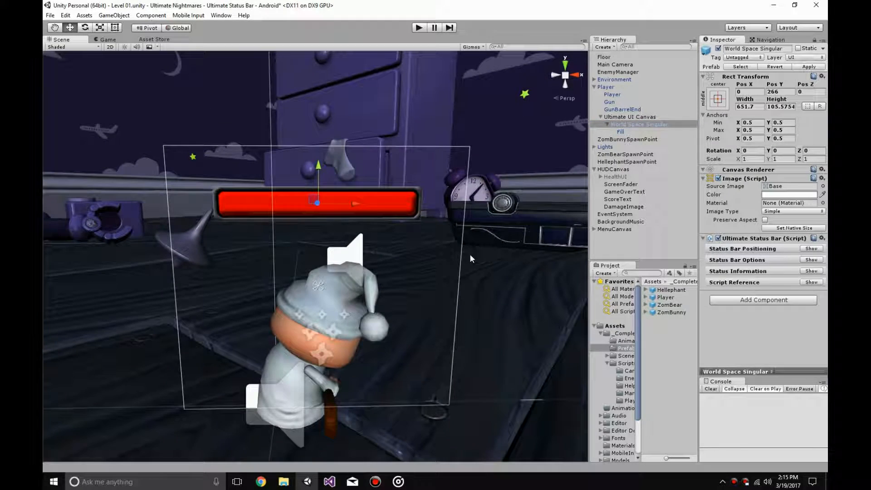
pyautogui.click(620, 132)
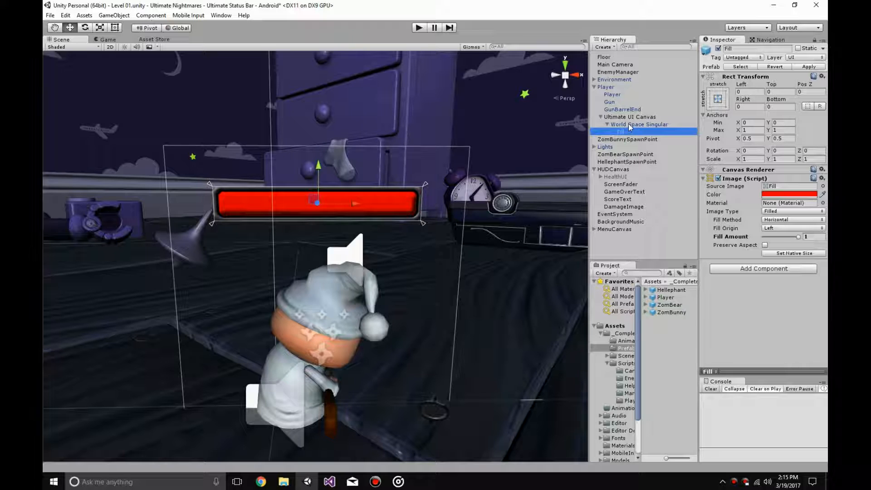
# - Add an Alternate State Handler component to World Space Singular and have it find its status bar
pyautogui.click(629, 125)
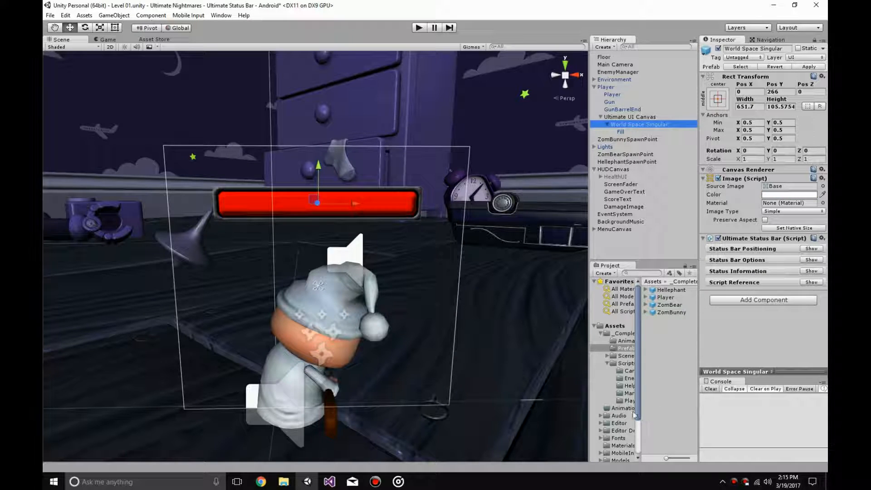
pyautogui.click(607, 363)
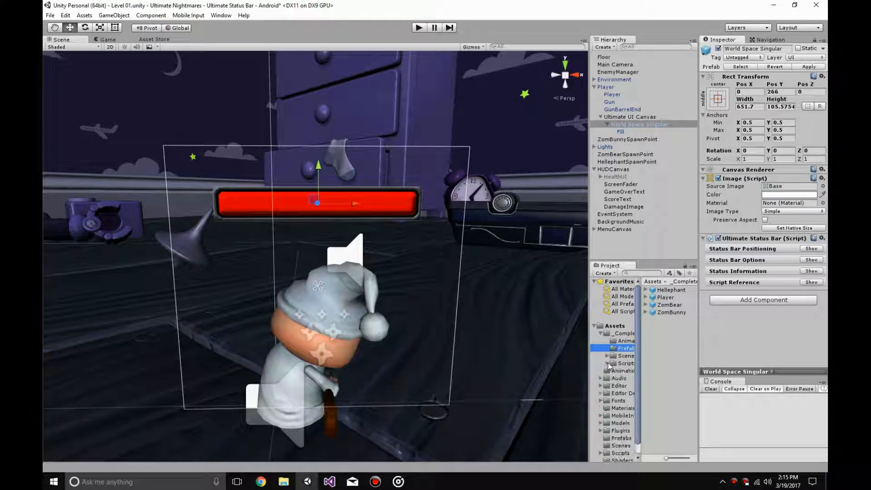
pyautogui.click(601, 334)
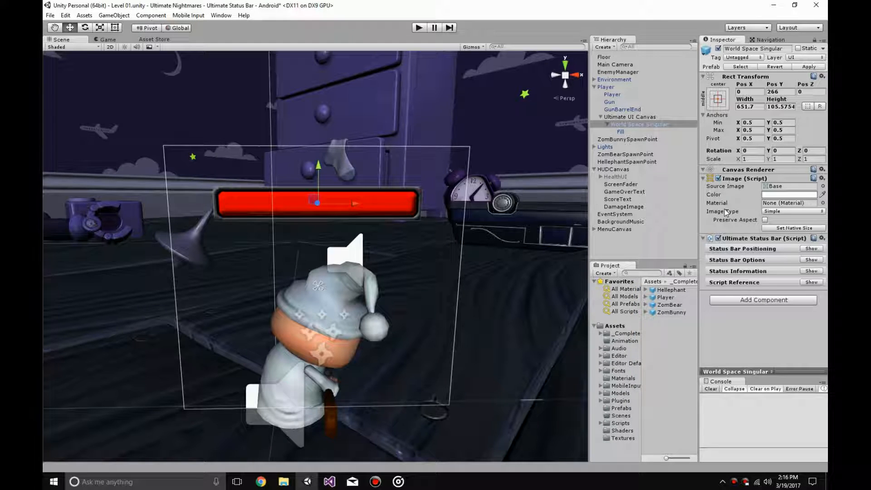
pyautogui.click(771, 302)
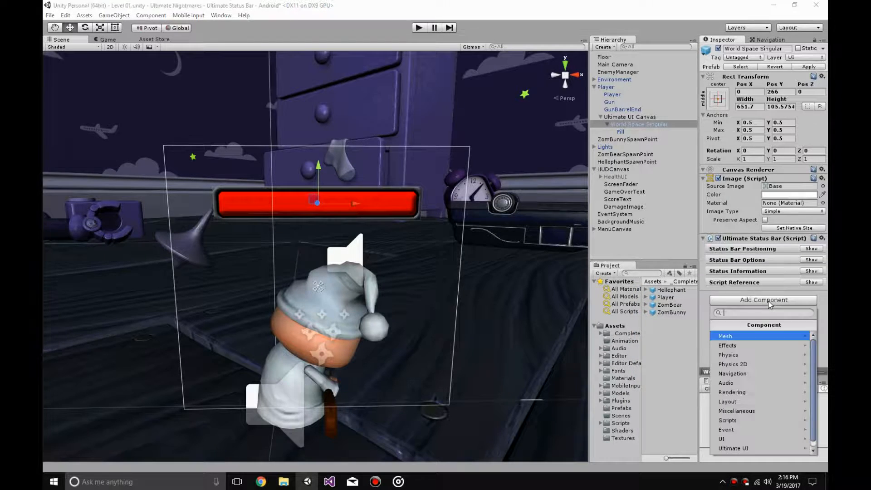
pyautogui.click(736, 449)
pyautogui.click(748, 336)
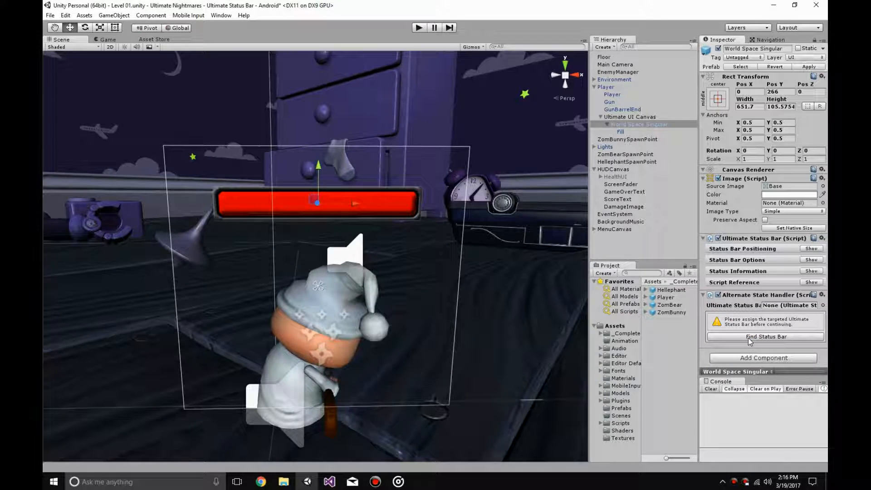
pyautogui.click(762, 336)
# - Name the alternate state HealthWarning and set its trigger option to Percentage with Health as the status name
pyautogui.scroll(-2, 771, 307)
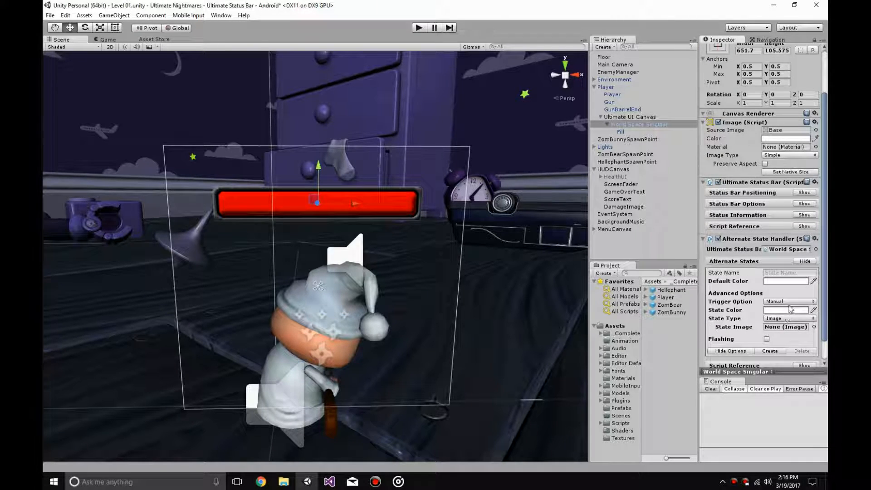
pyautogui.click(784, 273)
pyautogui.write('HealthWarning')
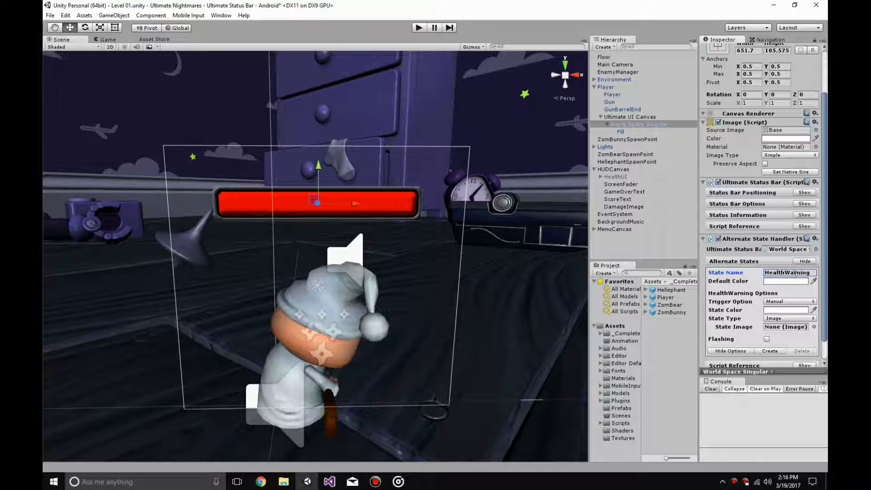
pyautogui.click(773, 303)
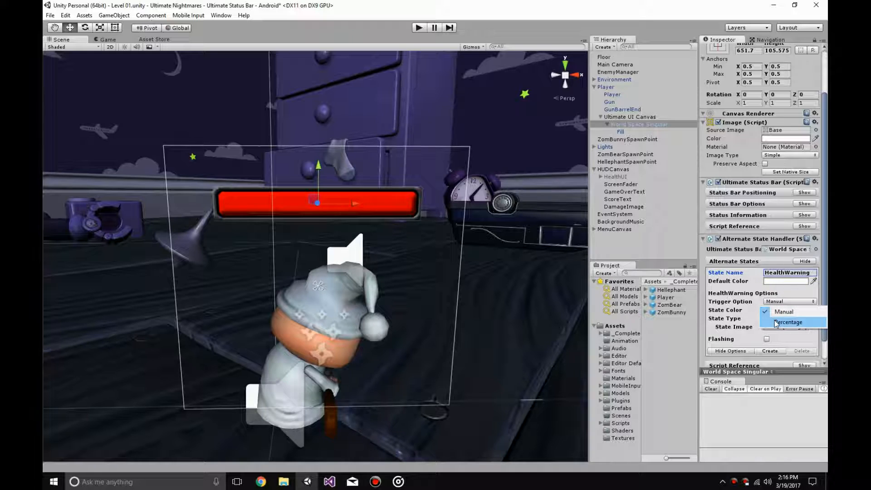
pyautogui.click(776, 304)
pyautogui.click(776, 303)
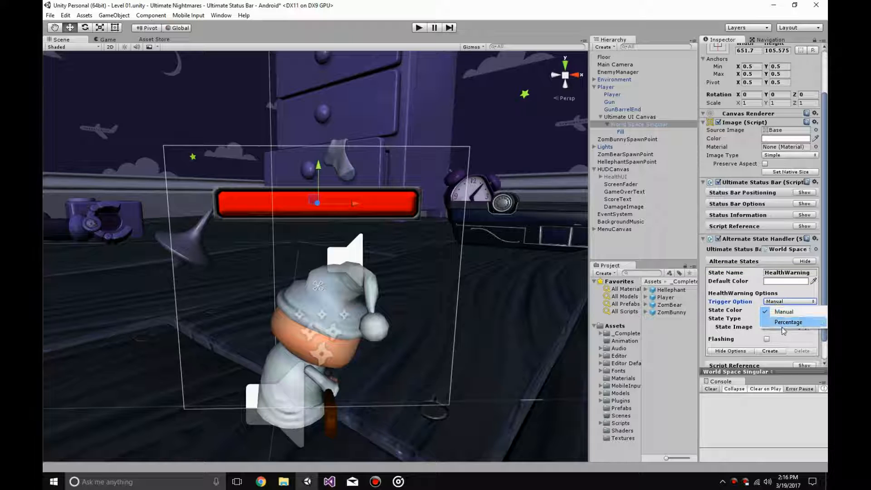
pyautogui.click(779, 312)
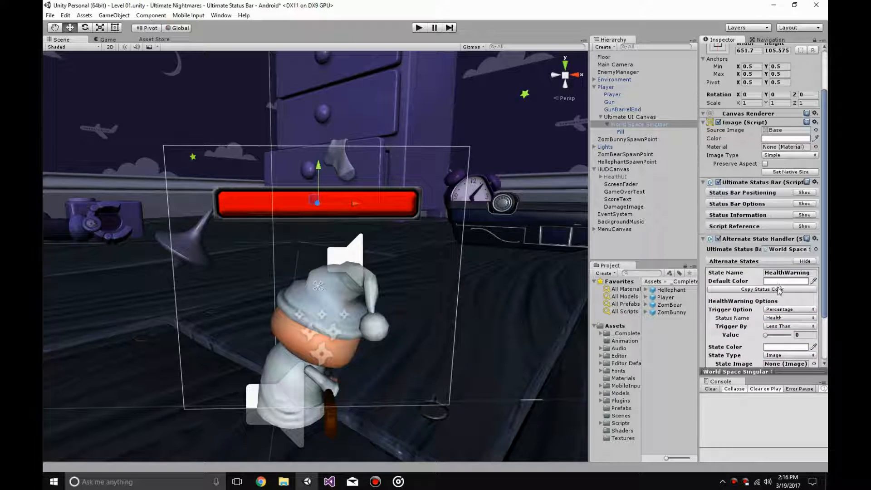
pyautogui.click(780, 316)
pyautogui.click(778, 324)
# - Copy the status color as HealthWarning's default color and set it to trigger at Less Than 0.25
pyautogui.scroll(-2, 770, 313)
pyautogui.click(762, 261)
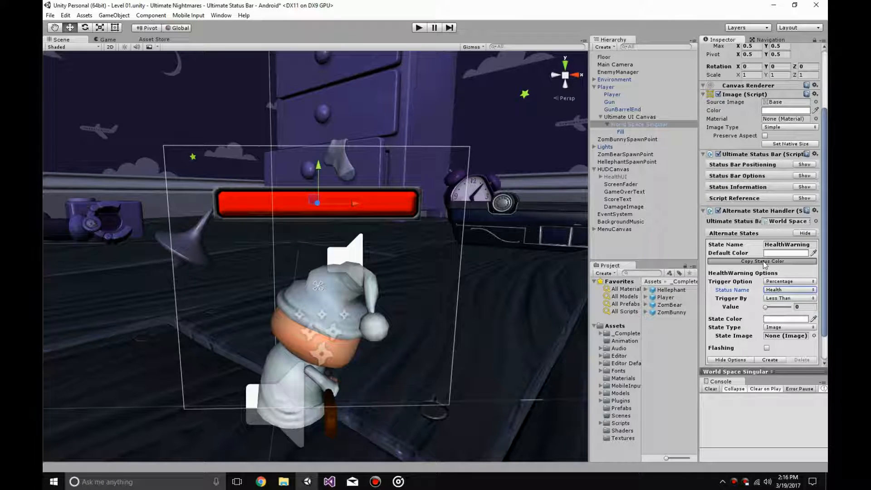
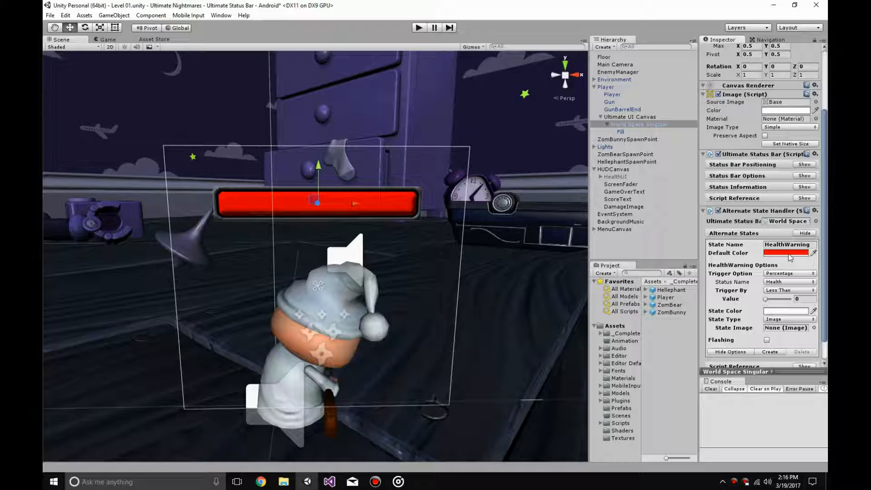
pyautogui.click(780, 294)
pyautogui.click(776, 301)
pyautogui.click(801, 298)
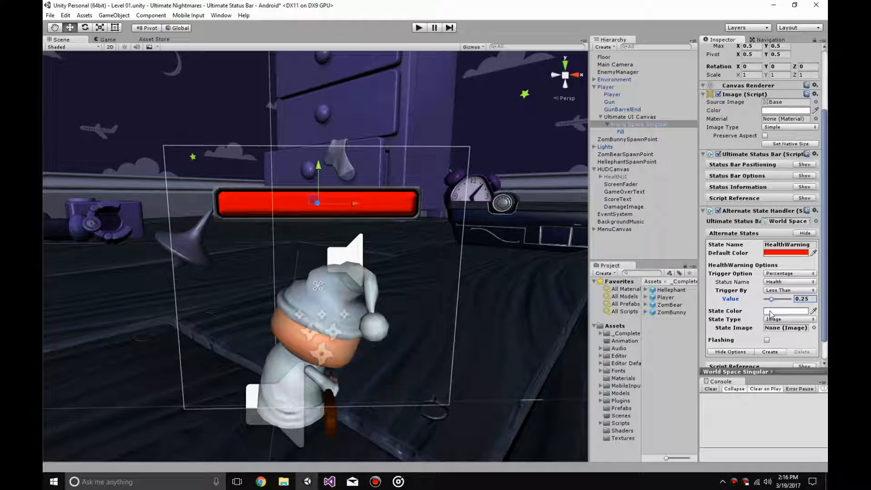
# - Set HealthWarning's State Color to dark red with RGB 154, 0, 0
pyautogui.click(771, 311)
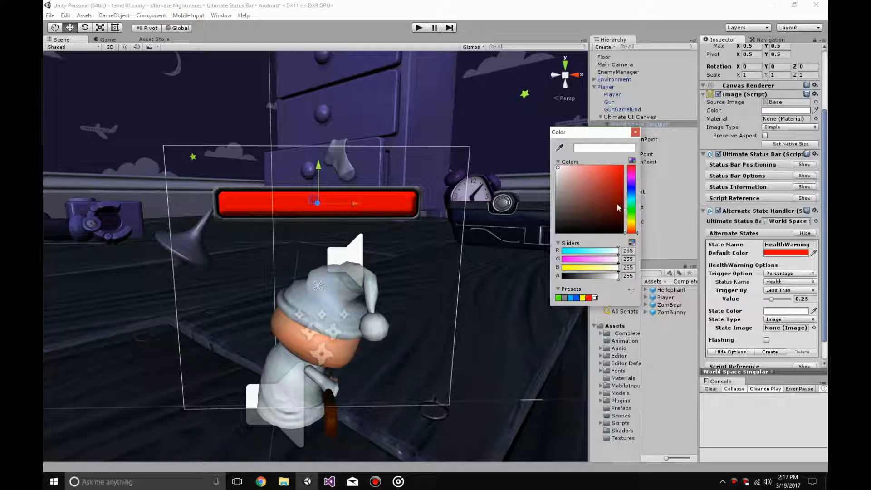
pyautogui.moveTo(622, 208); pyautogui.dragTo(637, 149)
pyautogui.click(614, 192)
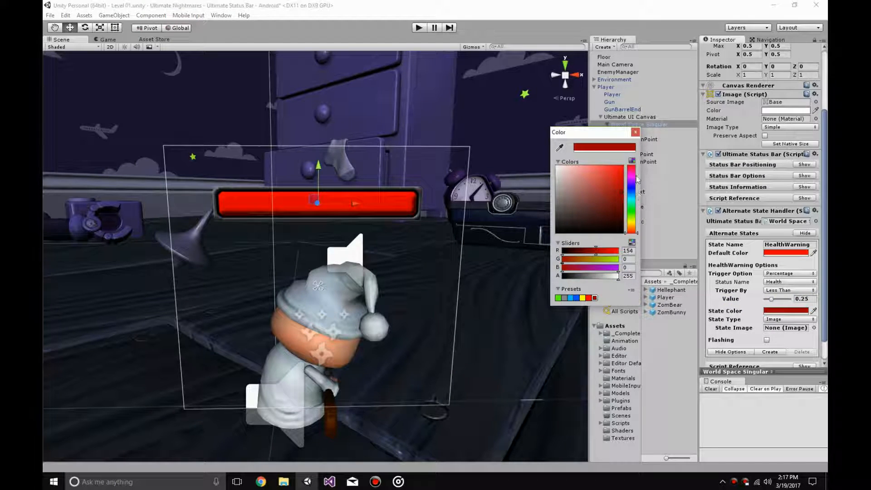
pyautogui.click(635, 132)
# - Enable Flashing for HealthWarning and assign the bar's Fill image as its State Image, with State Type as Image
pyautogui.click(766, 340)
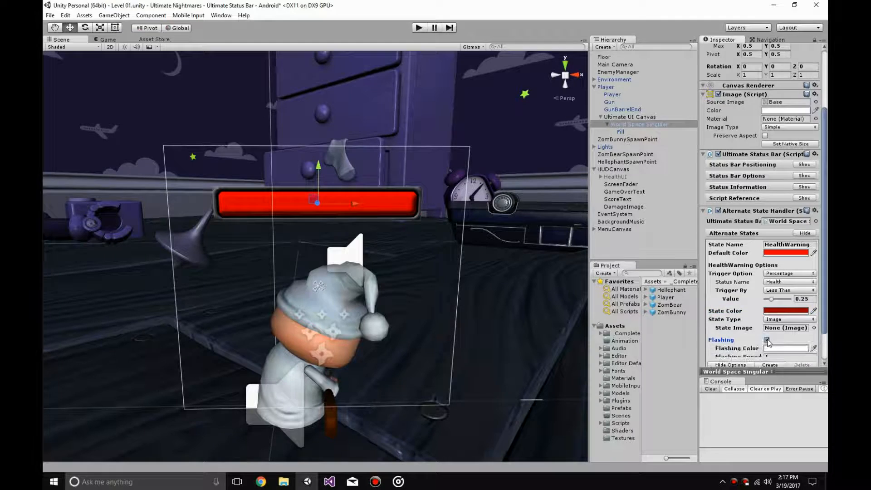
pyautogui.scroll(-3, 761, 296)
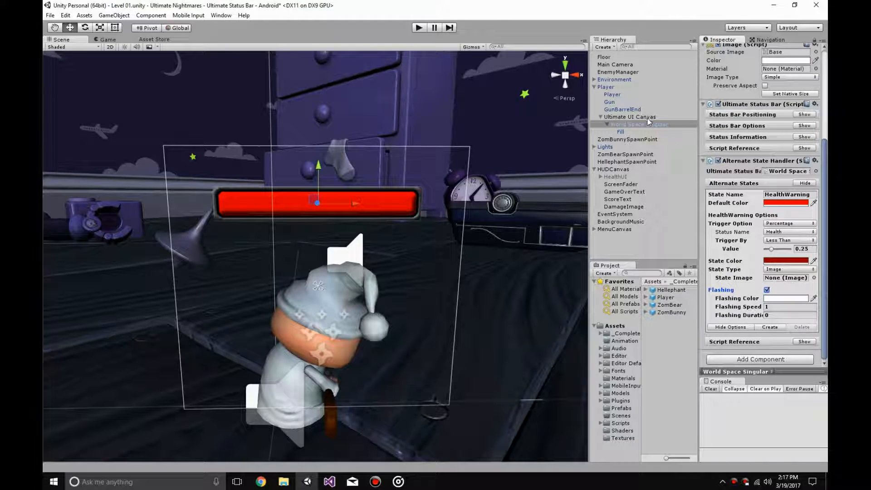
pyautogui.moveTo(638, 133); pyautogui.dragTo(777, 280)
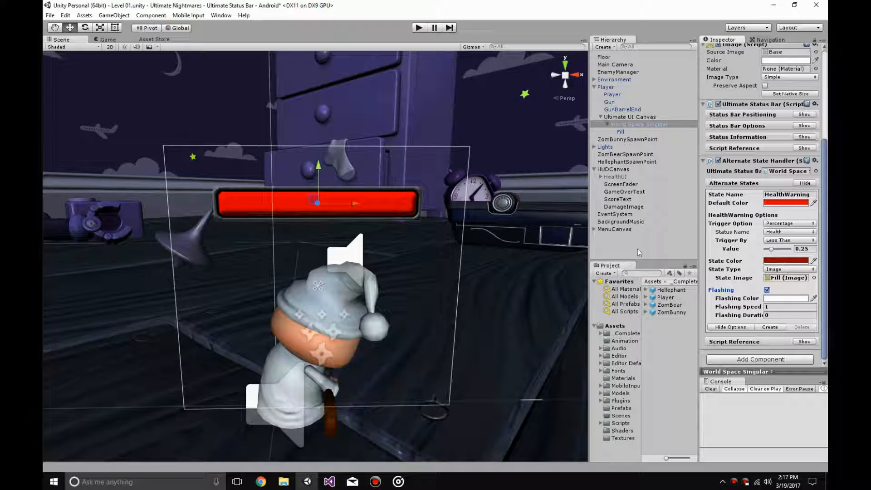
pyautogui.click(788, 269)
pyautogui.click(784, 281)
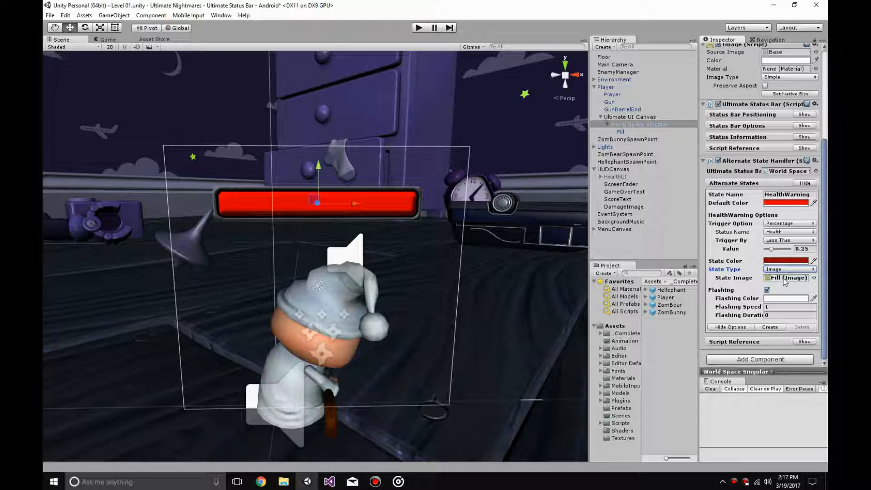
# - Set HealthWarning's Flashing Color to bright red
pyautogui.click(769, 298)
pyautogui.click(634, 176)
pyautogui.click(633, 136)
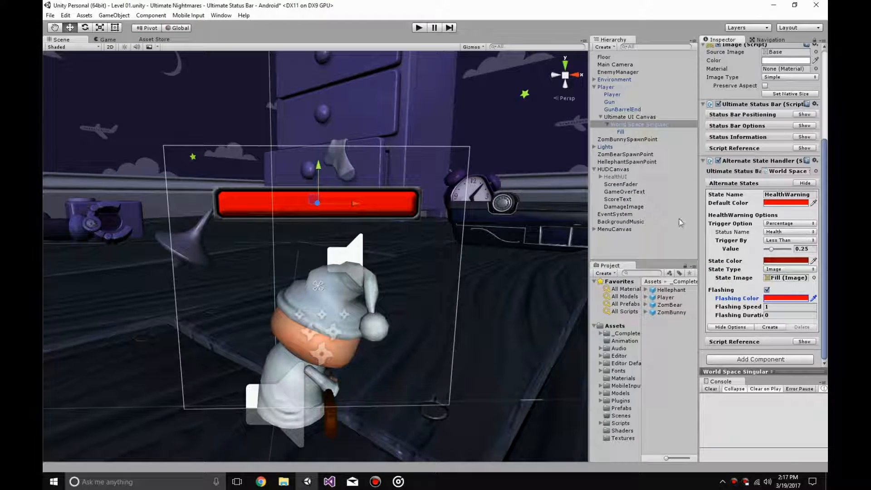
# - Set HealthWarning's Flashing Speed to 2 and collapse its options
pyautogui.click(771, 307)
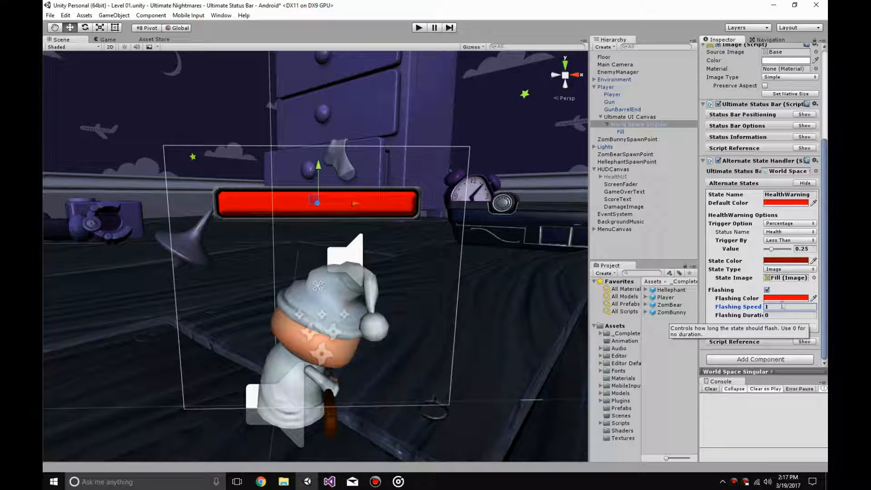
pyautogui.write('2')
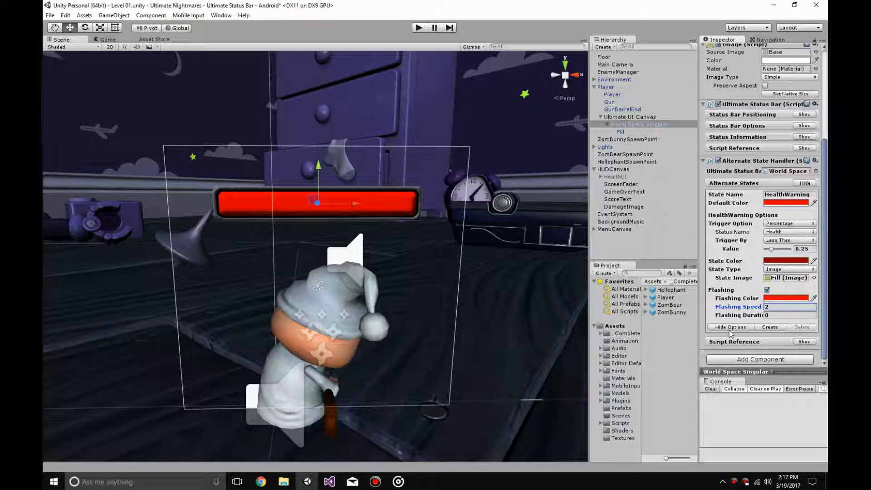
pyautogui.click(750, 327)
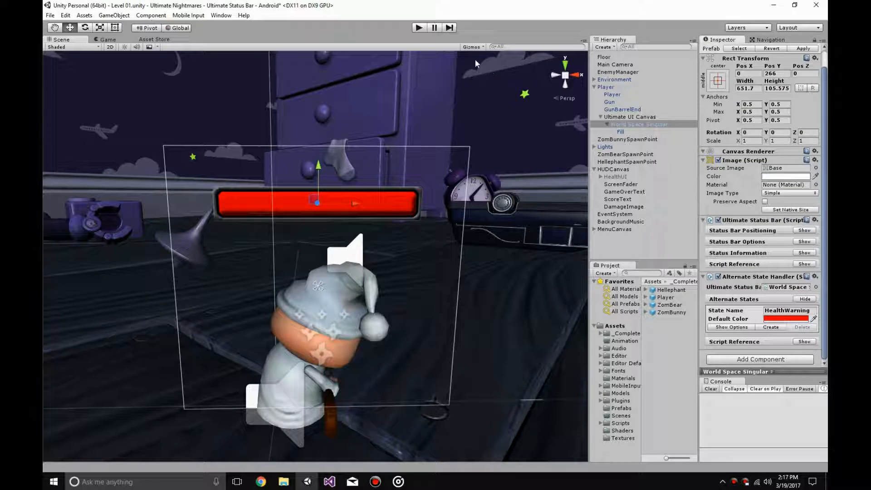
# - Play-test the scene, letting enemies drain the player's health below 25% to check the flashing warning, and stop the game
pyautogui.click(415, 28)
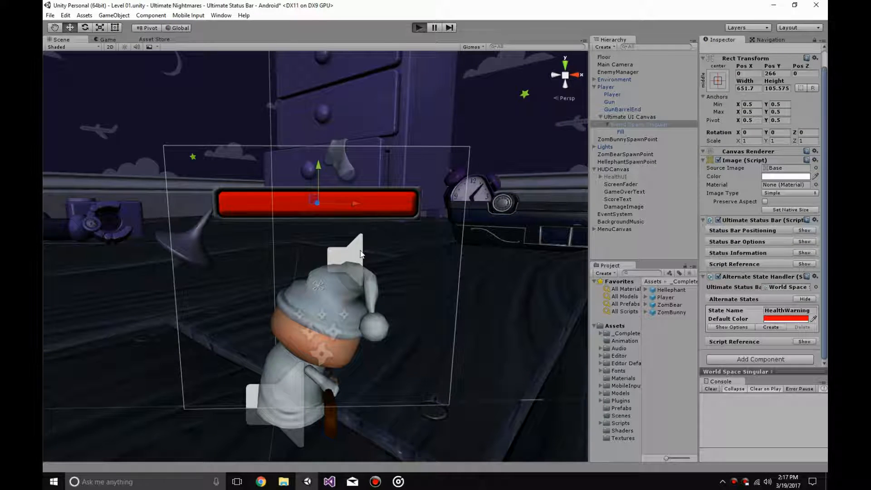
pyautogui.press('w')
pyautogui.press('d')
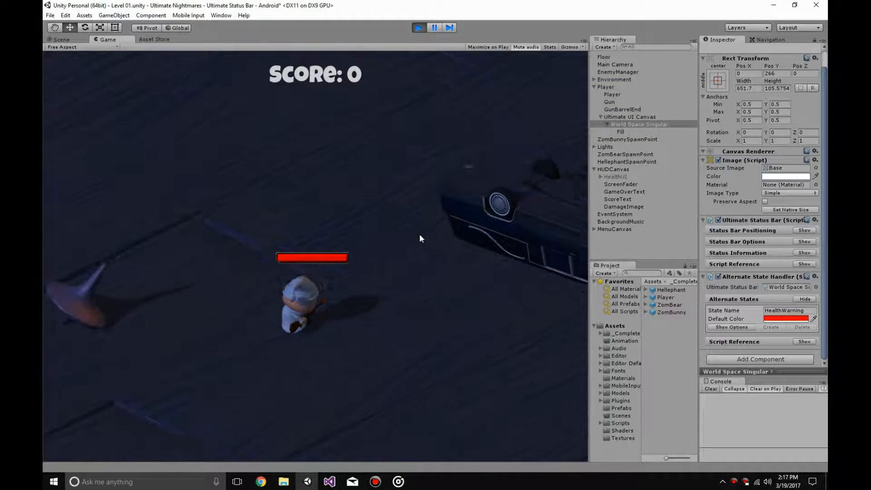
pyautogui.press('d')
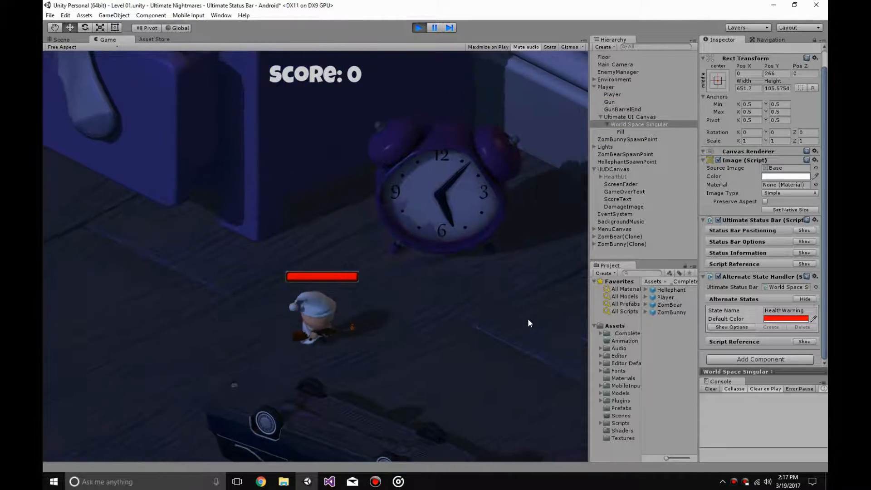
pyautogui.press('d')
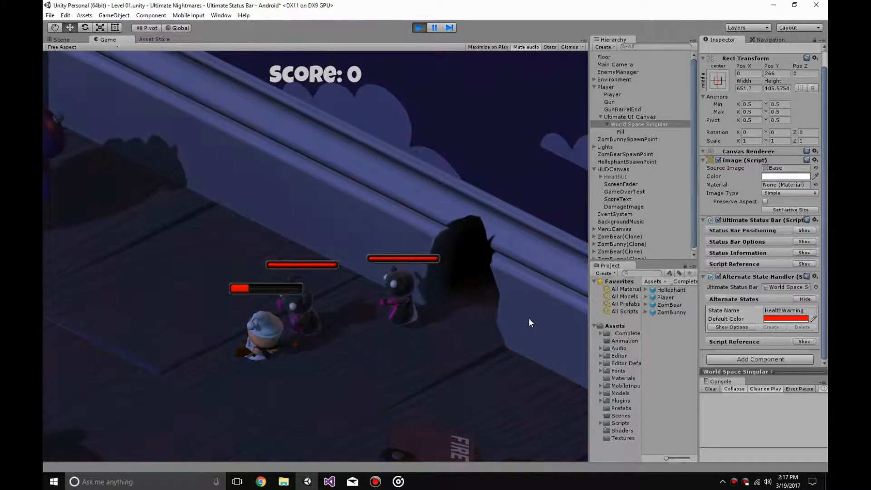
pyautogui.press('s')
pyautogui.press('a')
pyautogui.press('a')
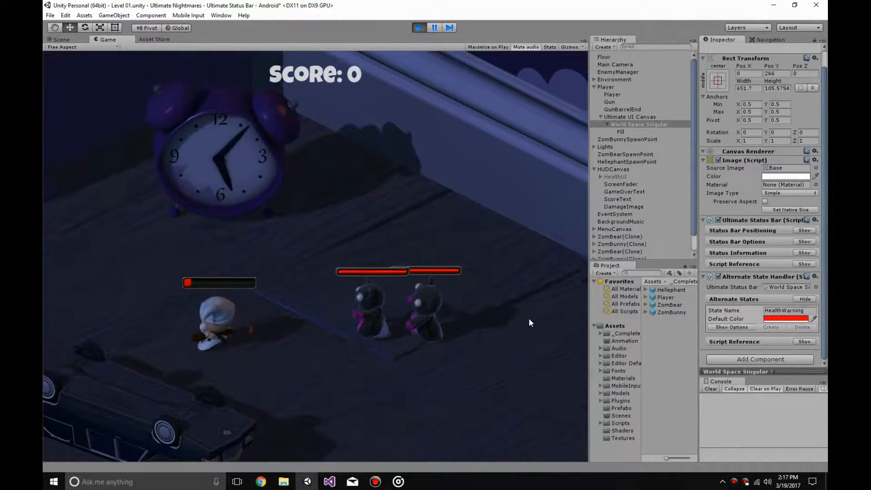
pyautogui.press('a')
pyautogui.press('s')
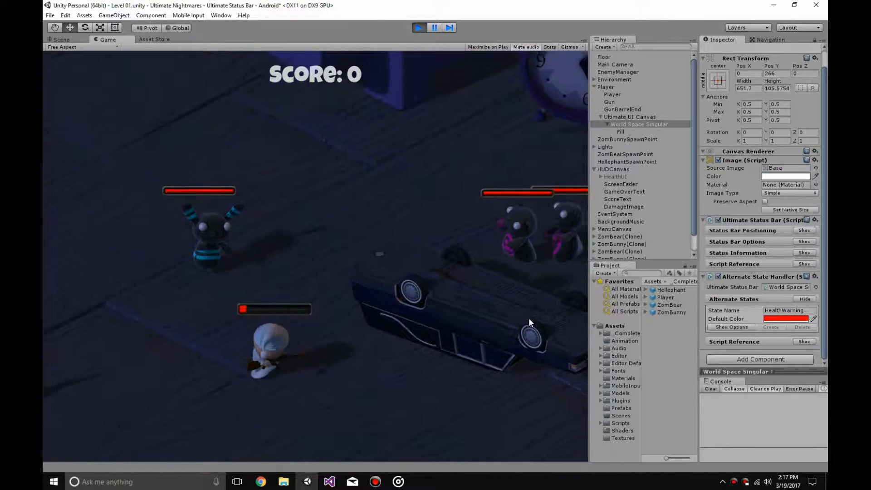
pyautogui.press('s')
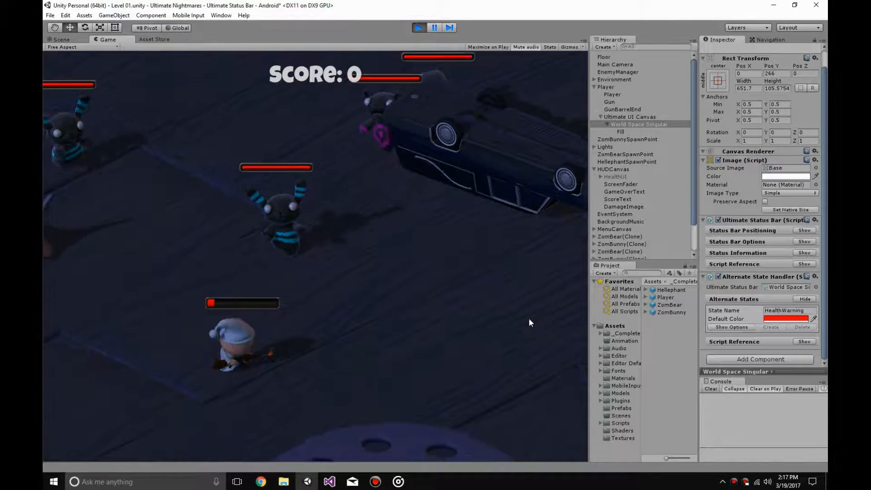
pyautogui.press('a')
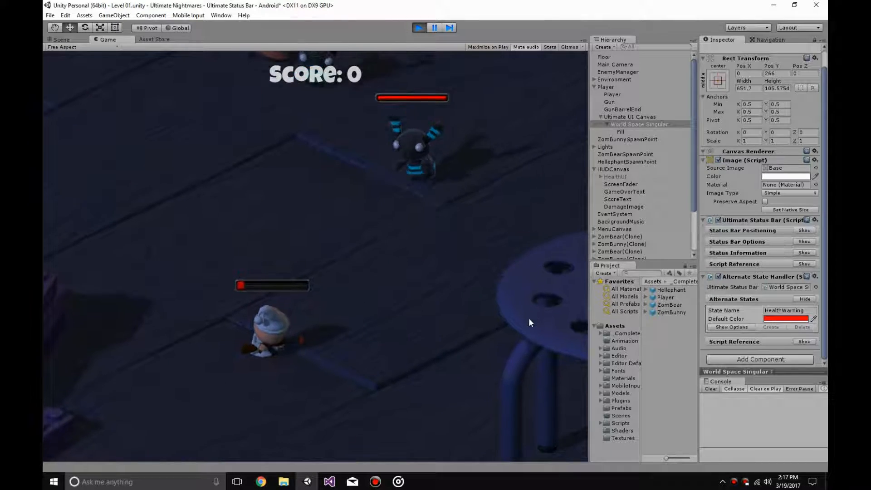
pyautogui.click(419, 27)
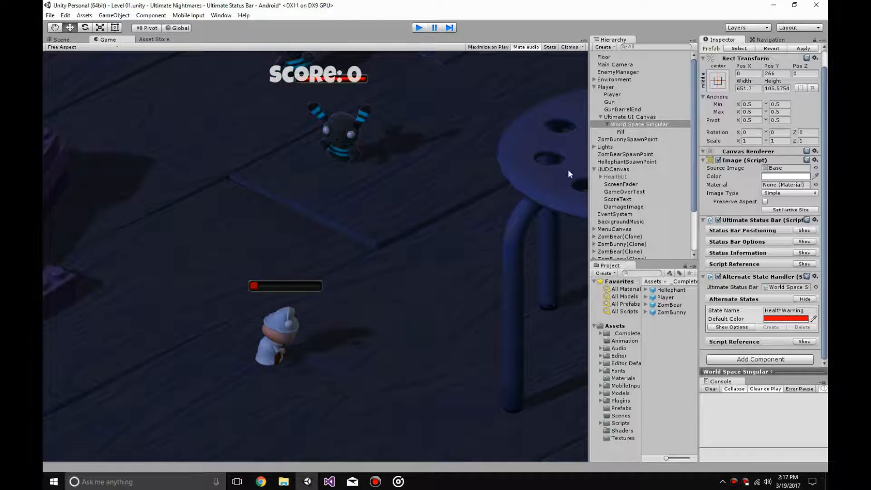
# - Expand HealthWarning's options and set its State Color to a very dark red with RGB 49, 0, 0
pyautogui.click(728, 327)
pyautogui.scroll(-5, 789, 263)
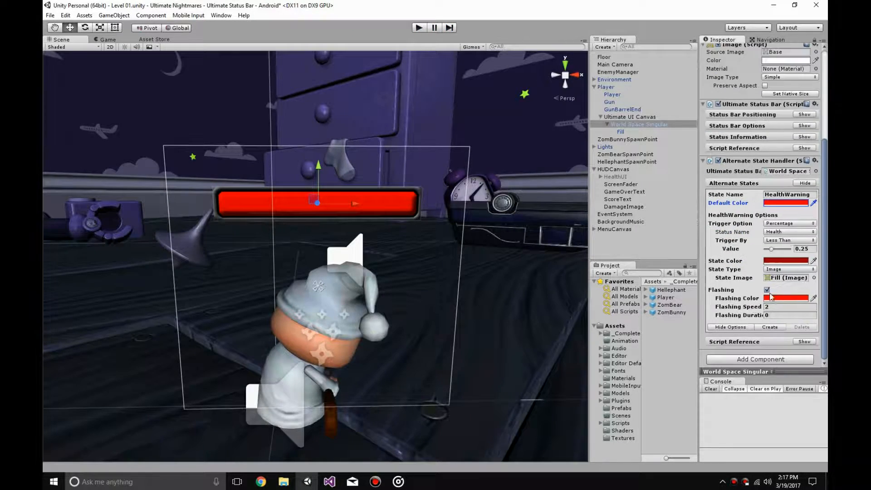
pyautogui.click(789, 262)
pyautogui.moveTo(614, 197); pyautogui.dragTo(643, 218)
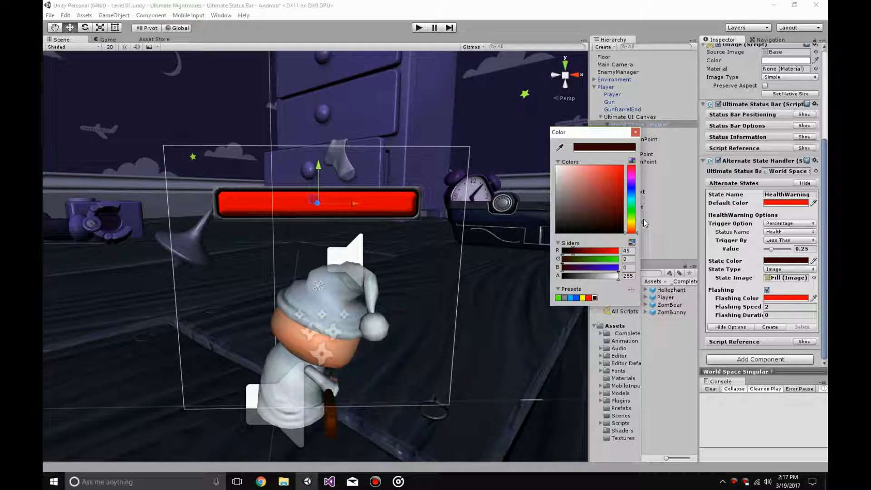
# - Set HealthWarning's Flashing Speed to 5 and its trigger value to 0.5
pyautogui.click(773, 306)
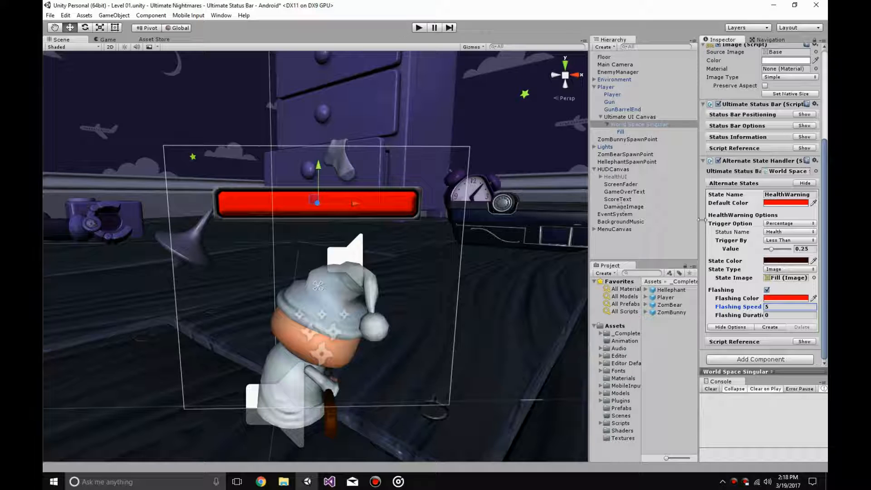
pyautogui.click(812, 249)
pyautogui.write('0.5')
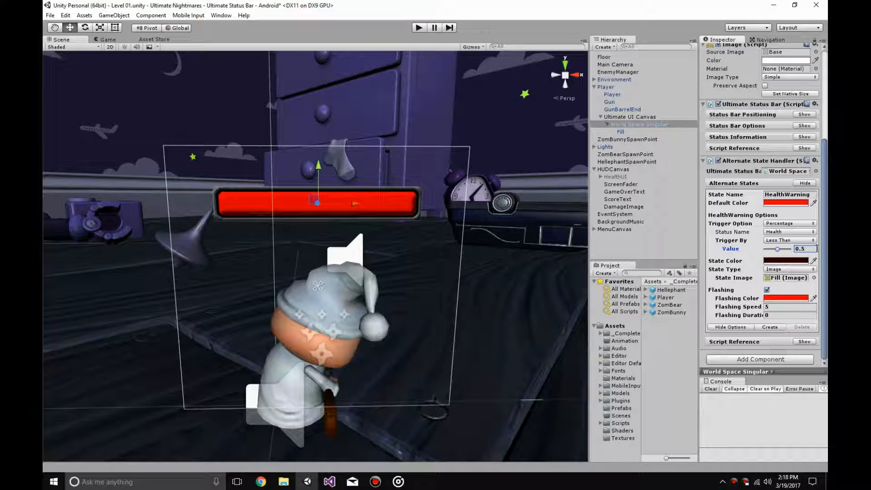
# - Play-test the scene and let enemies drain the player's health below half to check the faster, darker flashing
pyautogui.click(419, 28)
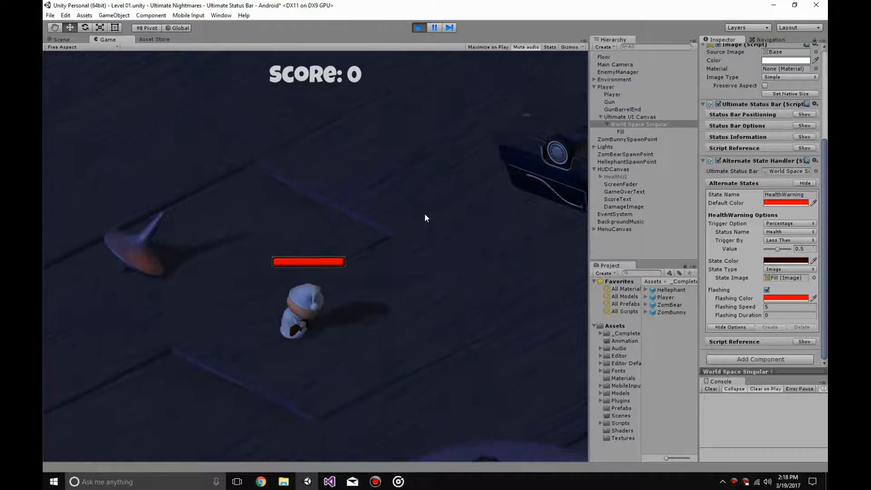
pyautogui.press('w')
pyautogui.press('d')
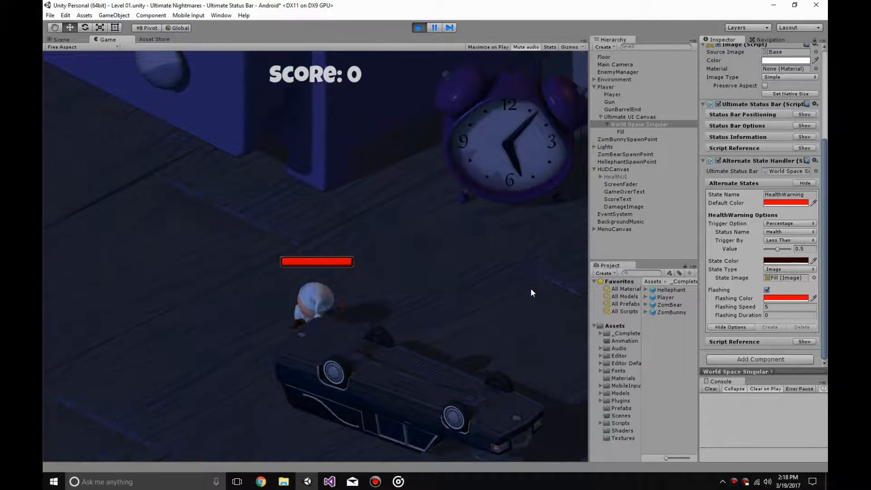
pyautogui.press('d')
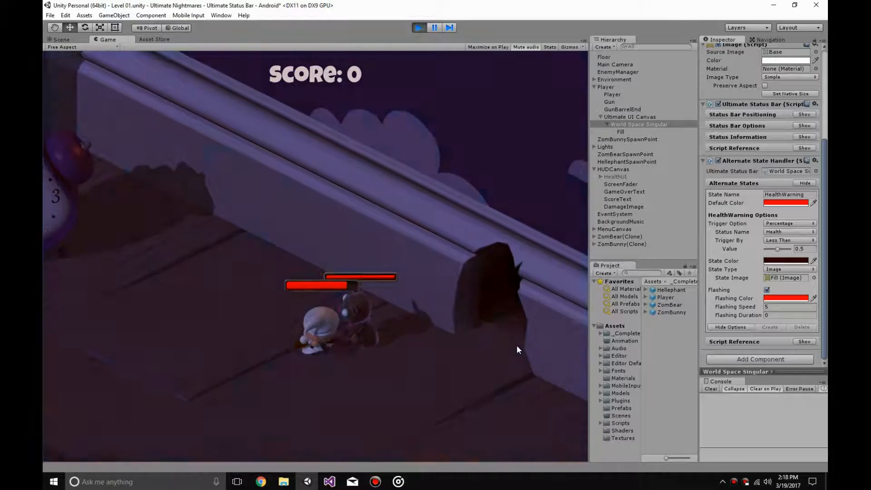
pyautogui.press('a')
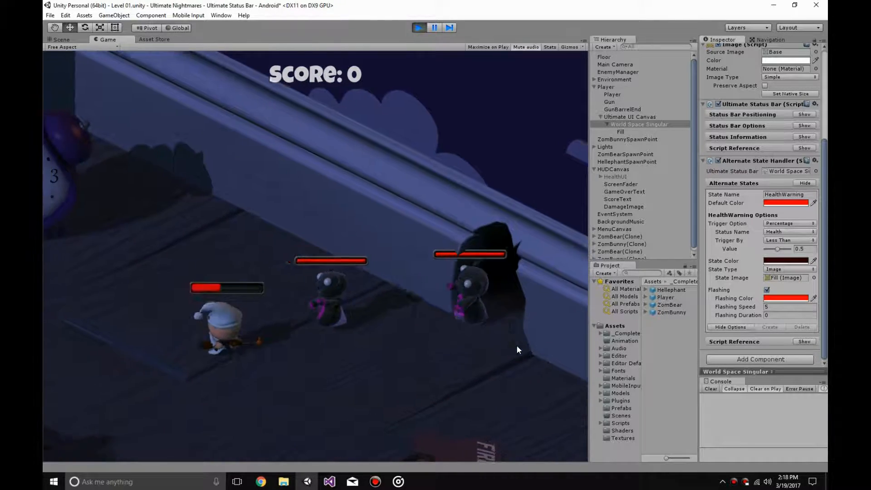
pyautogui.press('s')
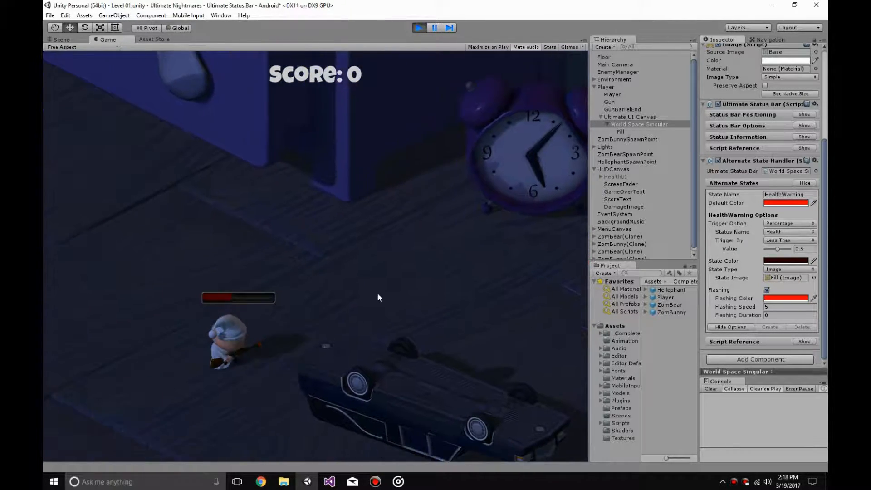
pyautogui.press('s')
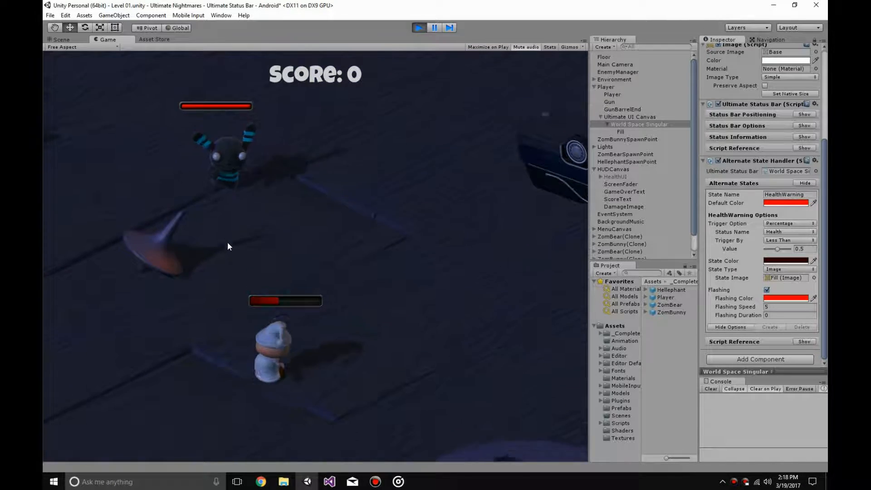
pyautogui.press('s')
pyautogui.press('a')
# - Shoot the approaching enemies while keeping away from them to examine the flashing health bar, and stop the play-test
pyautogui.click(241, 156)
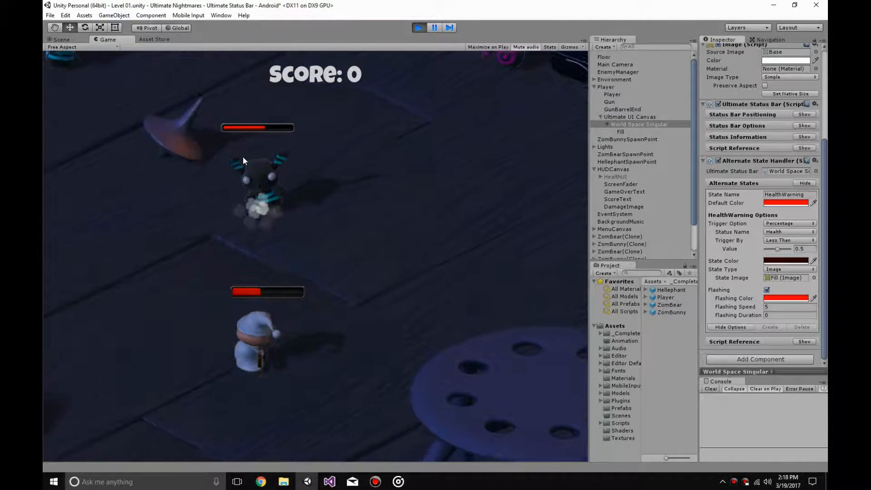
pyautogui.press('w')
pyautogui.press('d')
pyautogui.moveTo(471, 114); pyautogui.dragTo(400, 129)
pyautogui.press('s')
pyautogui.press('a')
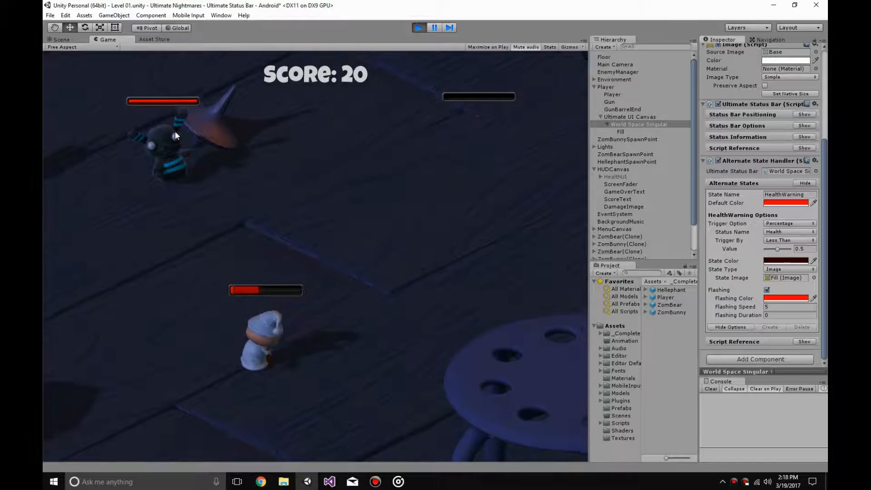
pyautogui.moveTo(160, 137); pyautogui.dragTo(128, 163)
pyautogui.press('s')
pyautogui.press('a')
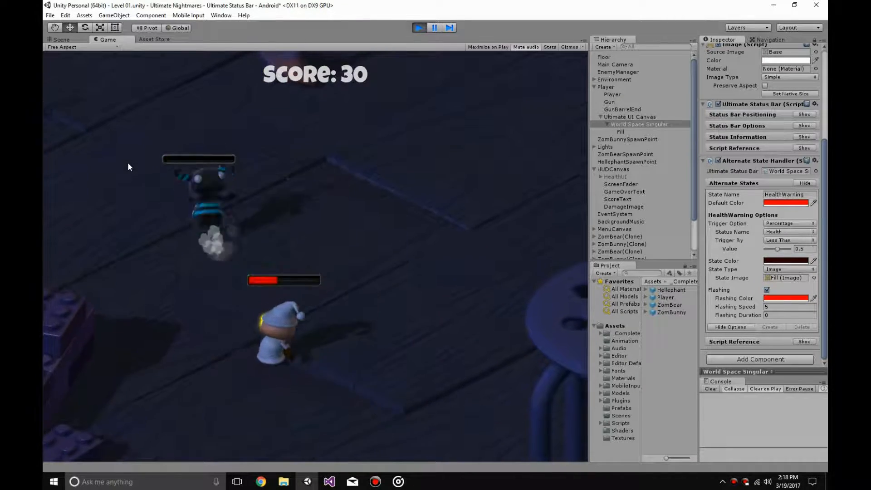
pyautogui.press('s')
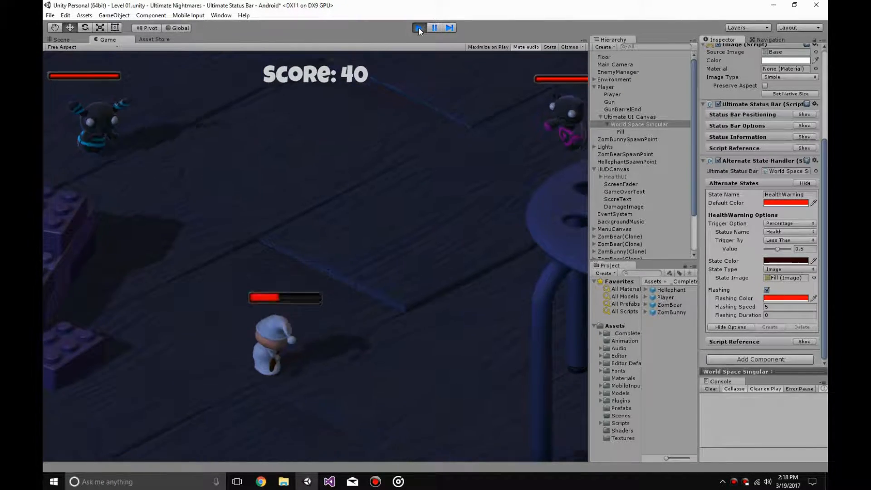
pyautogui.press('s')
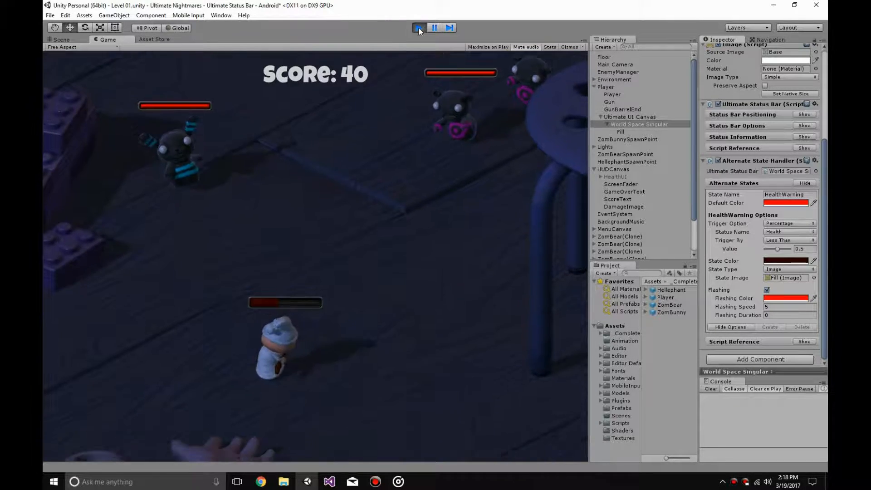
pyautogui.press('a')
pyautogui.press('d')
pyautogui.moveTo(122, 208); pyautogui.dragTo(181, 179)
pyautogui.press('s')
pyautogui.moveTo(327, 149); pyautogui.dragTo(357, 136)
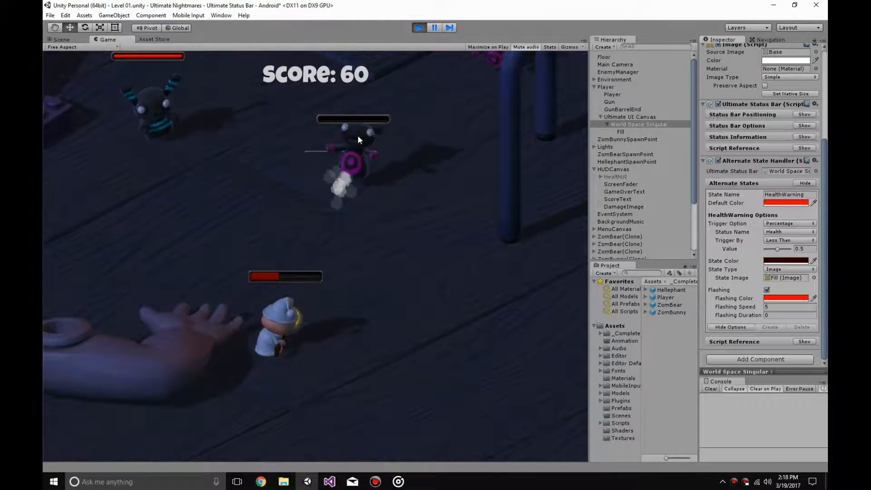
pyautogui.press('d')
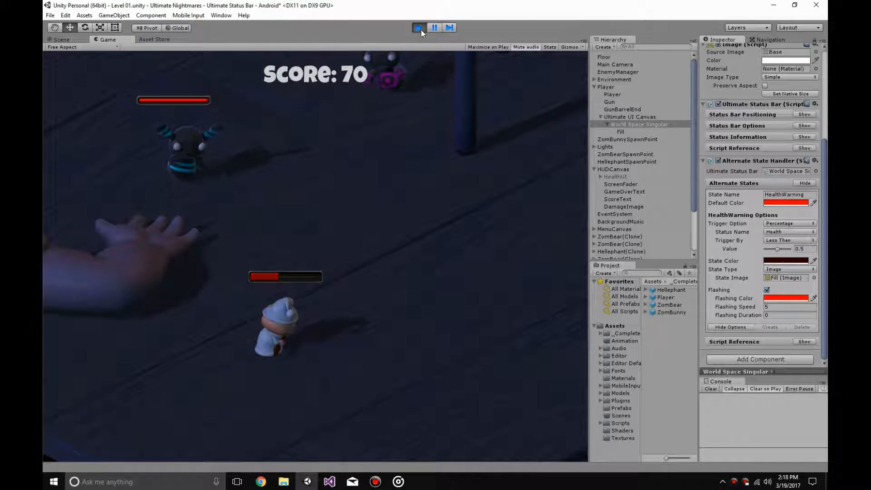
pyautogui.click(421, 30)
# - Lighten HealthWarning's State Color to a medium dark red and set its Flashing Speed to 2
pyautogui.click(786, 261)
pyautogui.moveTo(619, 190); pyautogui.dragTo(629, 197)
pyautogui.click(635, 132)
pyautogui.click(793, 307)
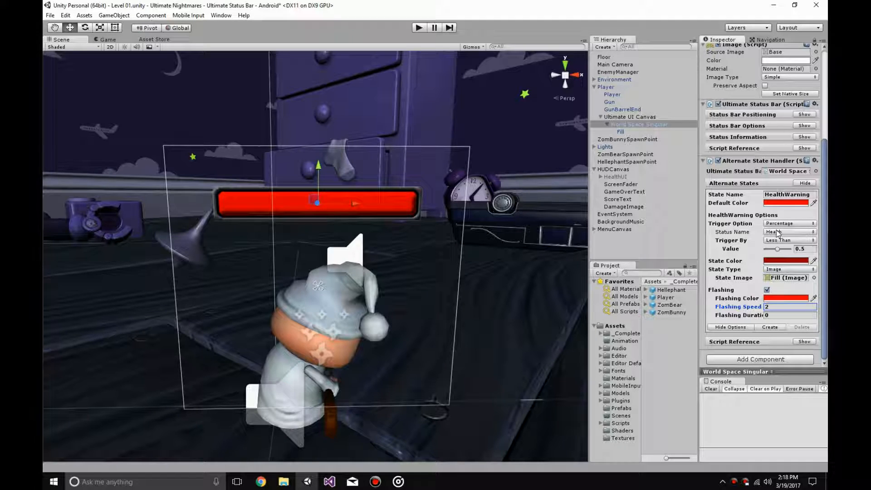
# - Keep HealthWarning's trigger at Less Than and set its trigger value to 0.99
pyautogui.click(787, 241)
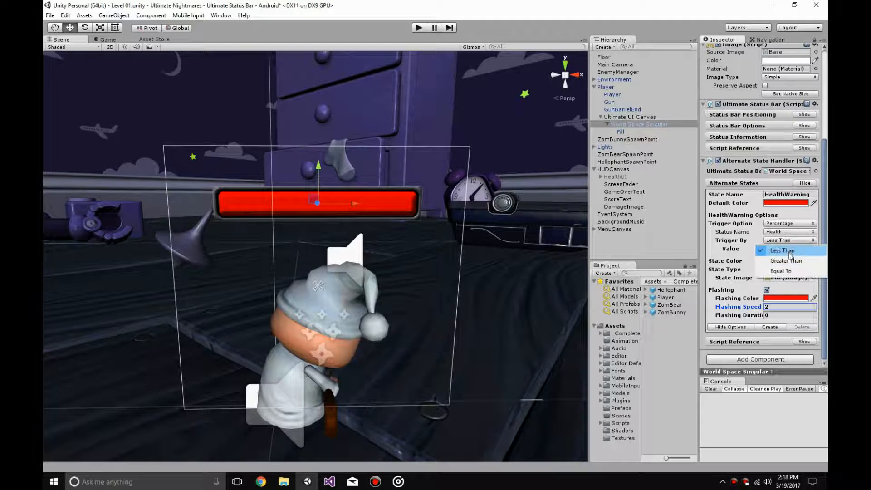
pyautogui.click(790, 250)
pyautogui.click(803, 249)
pyautogui.write('0.99')
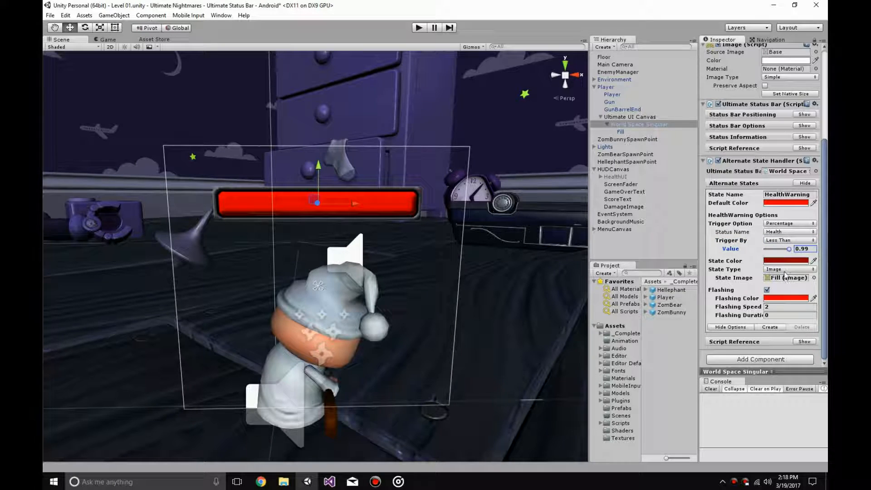
# - Set HealthWarning's Flashing Duration to 0.25 and its Flashing Speed to 5
pyautogui.click(775, 315)
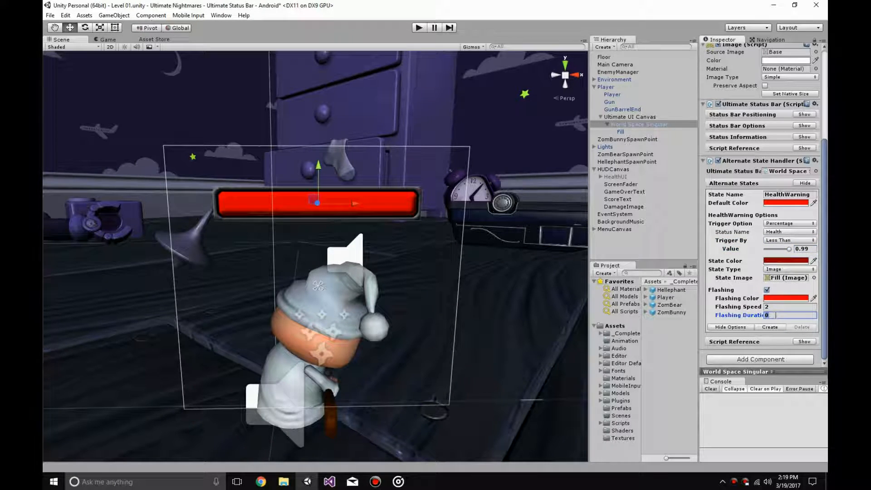
pyautogui.click(789, 307)
pyautogui.write('5')
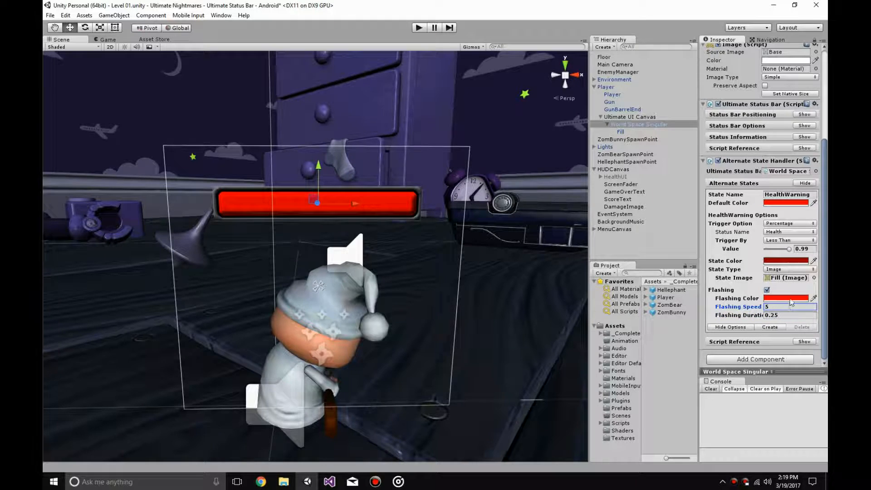
# - Darken HealthWarning's State Color to a very dark red in the color picker
pyautogui.click(788, 261)
pyautogui.moveTo(623, 204); pyautogui.dragTo(621, 214)
pyautogui.click(635, 132)
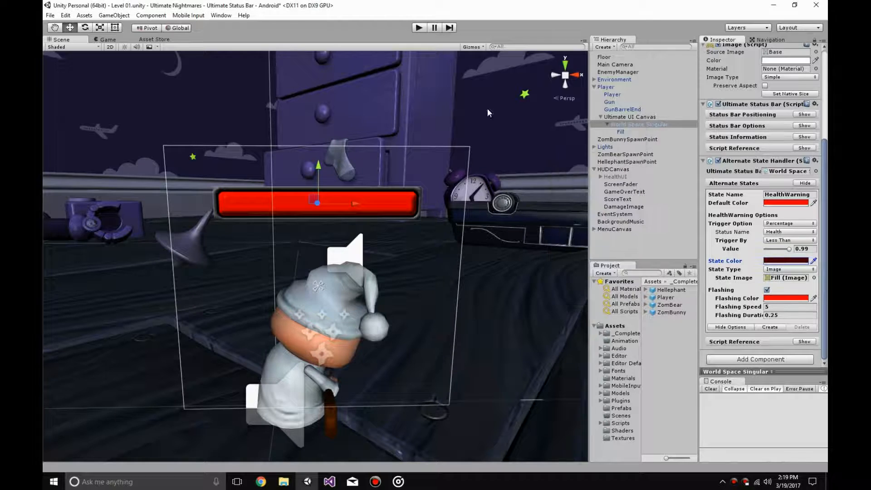
# - Play-test the level, letting enemies damage the player to check the HealthWarning flashing on the player's bar, and end the test
pyautogui.click(418, 28)
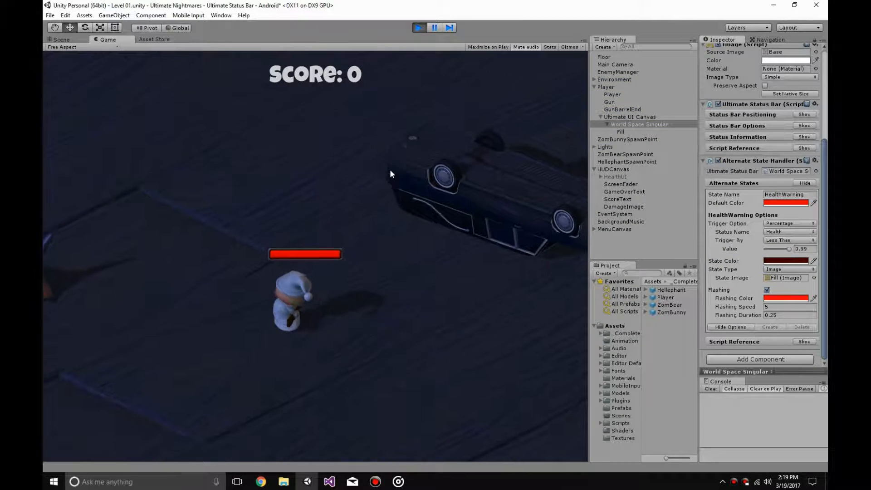
pyautogui.press('w')
pyautogui.press('d')
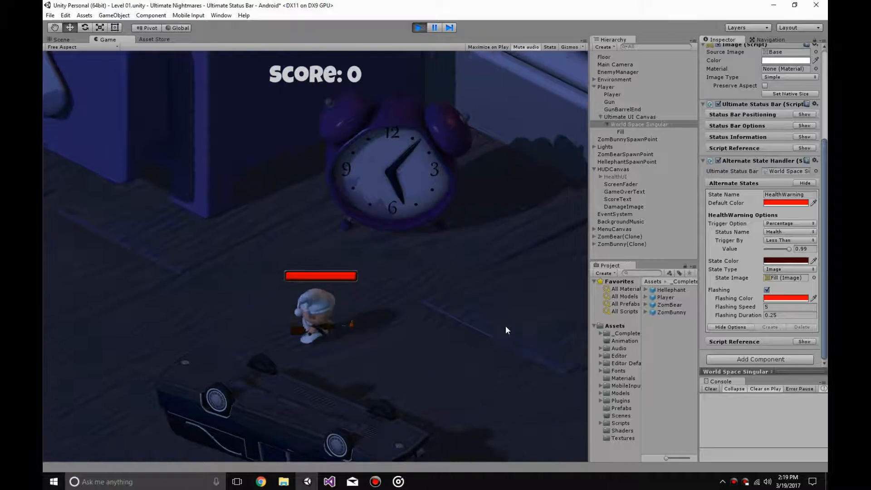
pyautogui.press('a')
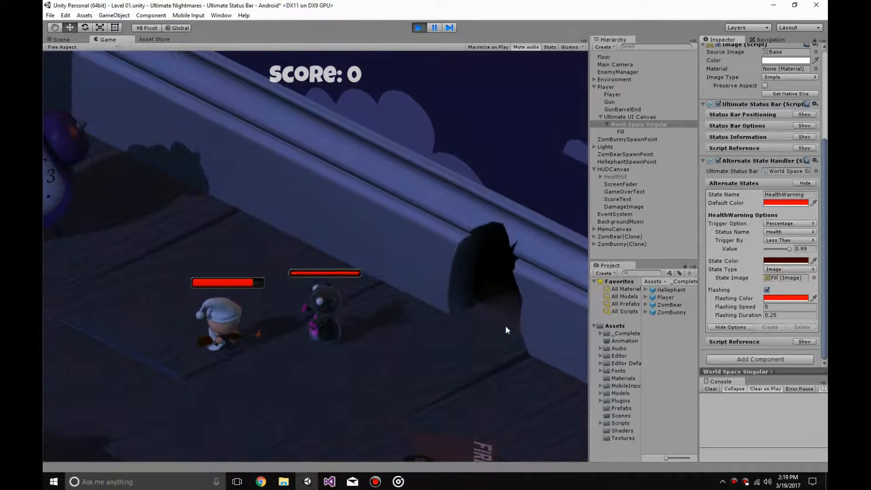
pyautogui.press('a')
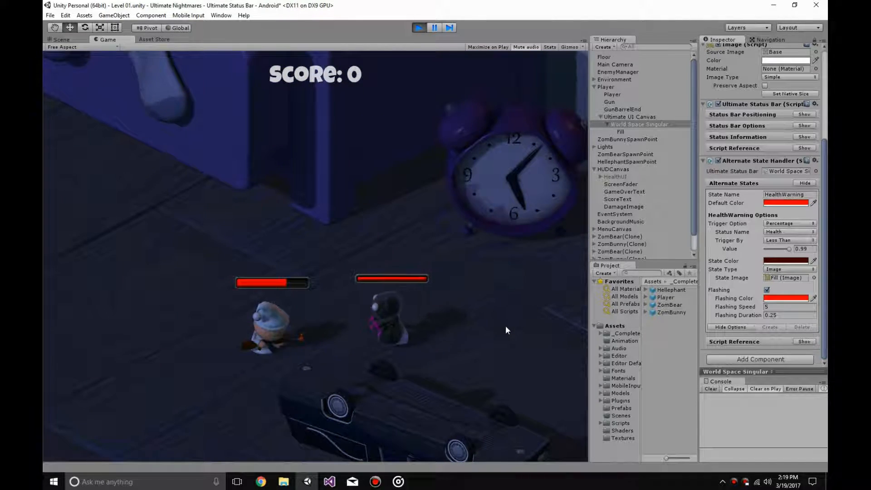
pyautogui.press('a')
pyautogui.press('s')
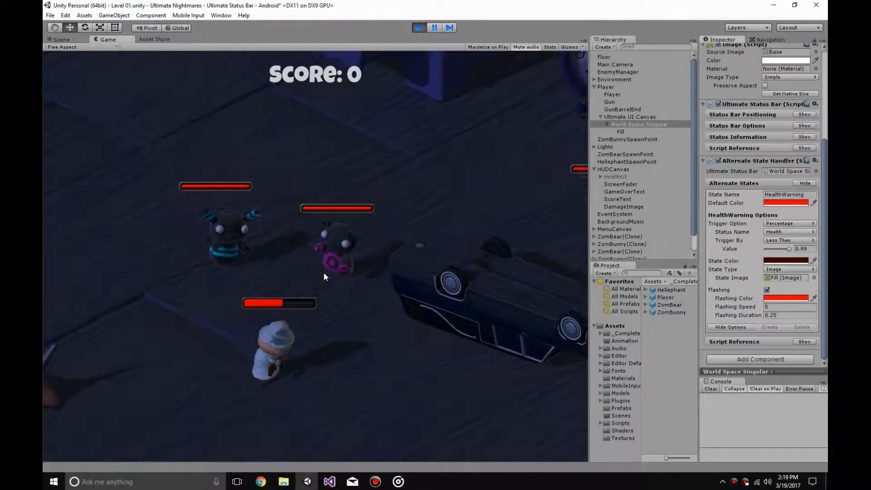
pyautogui.press('a')
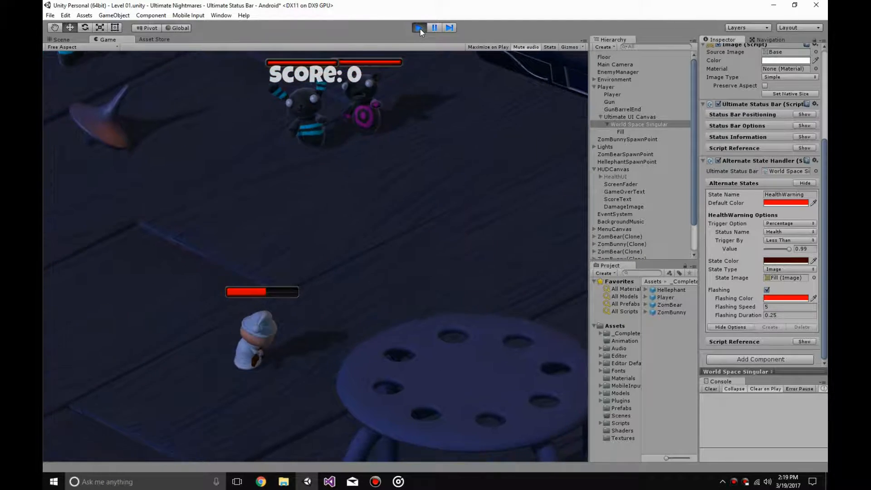
pyautogui.click(419, 28)
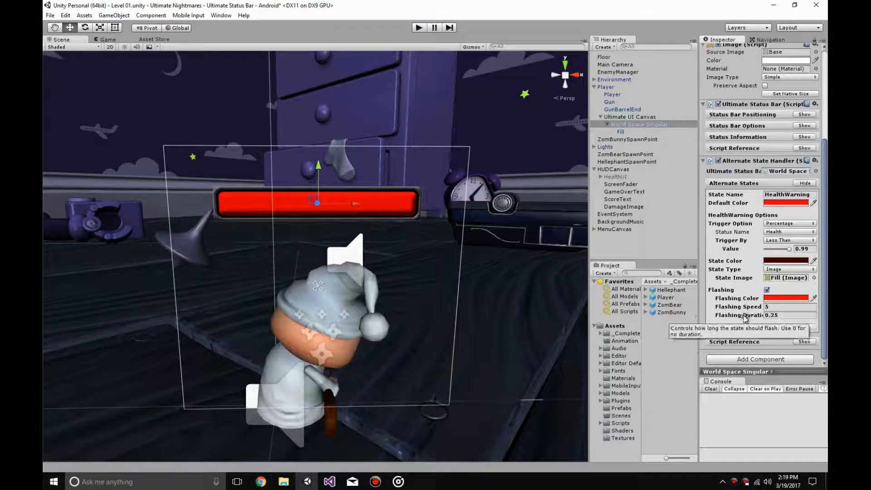
# - Keep HealthWarning's Trigger Option at Percentage and set its trigger value to 0.5
pyautogui.click(779, 224)
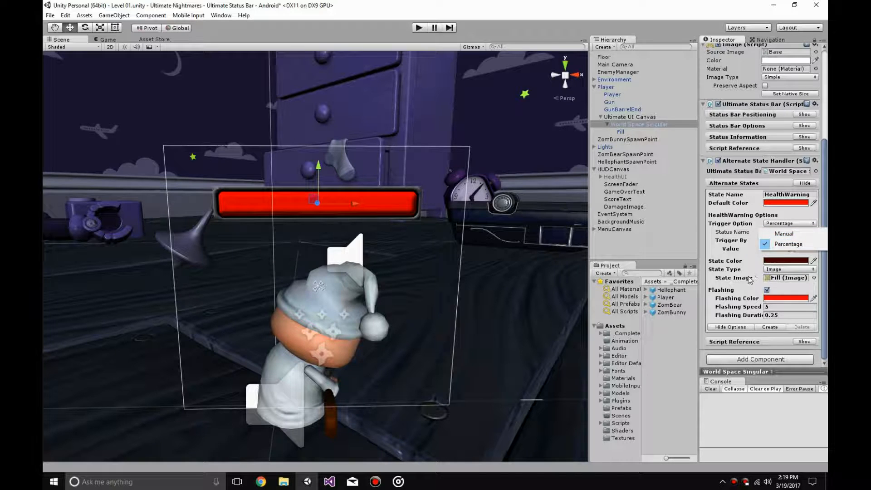
pyautogui.click(725, 278)
pyautogui.click(802, 248)
pyautogui.write('0.5')
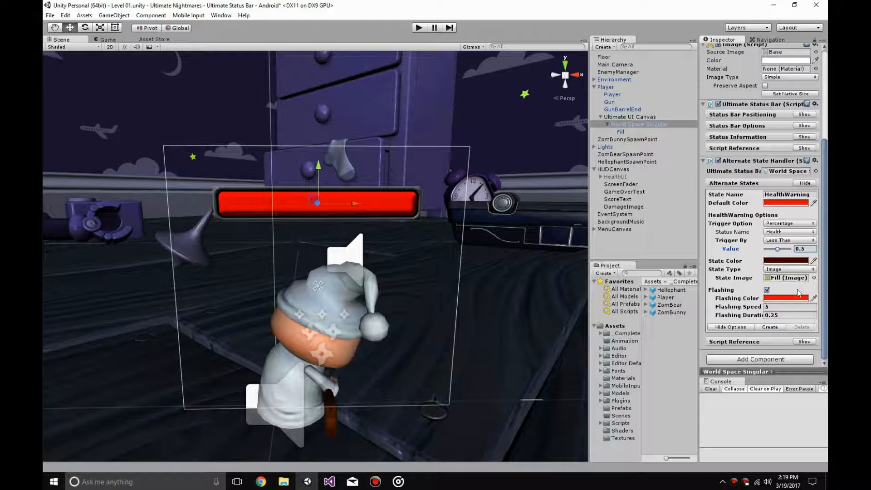
# - Set HealthWarning's Flashing Speed to 2 and collapse the state's options
pyautogui.click(788, 308)
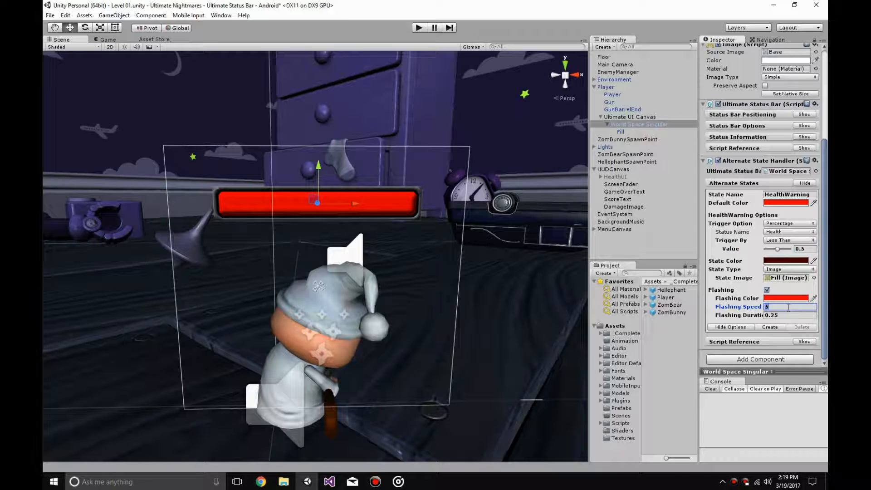
pyautogui.click(783, 315)
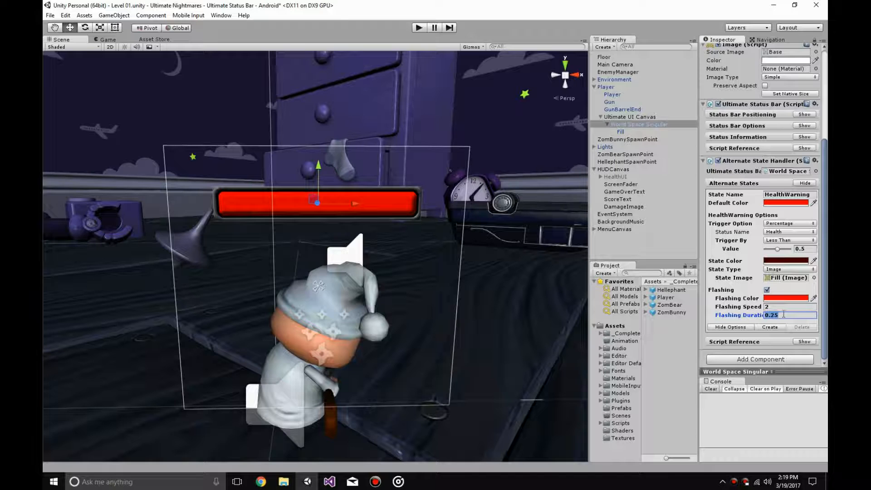
pyautogui.click(730, 327)
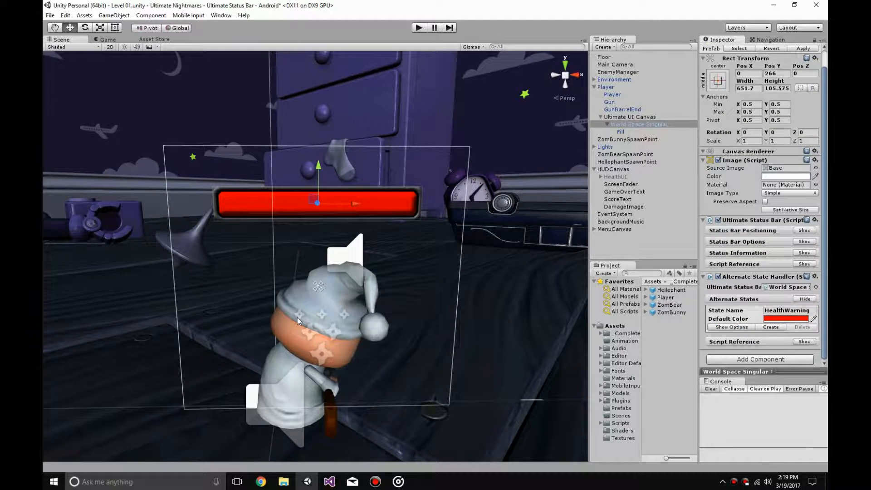
# - Duplicate the Fill image under World Space Singular and rename the copy Dramatic Fill
pyautogui.scroll(-3, 297, 317)
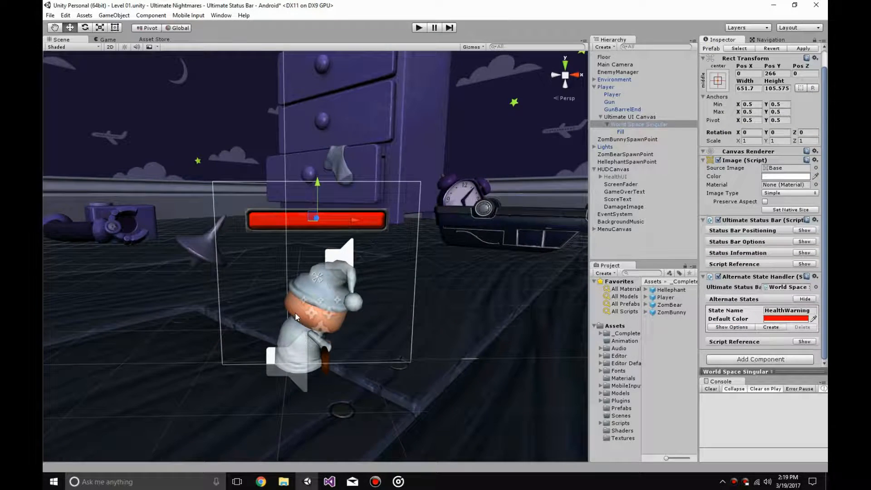
pyautogui.click(639, 131)
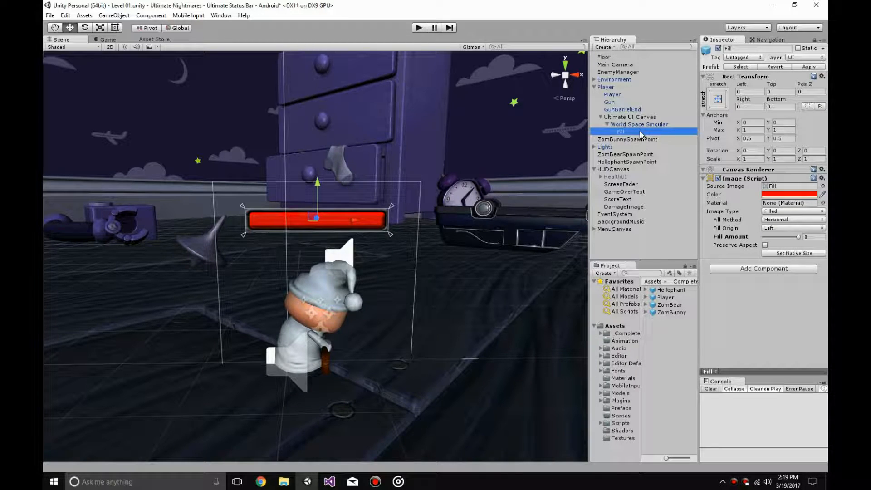
pyautogui.hotkey('ctrl', 'd')
pyautogui.click(641, 140)
pyautogui.write('Dramaric')
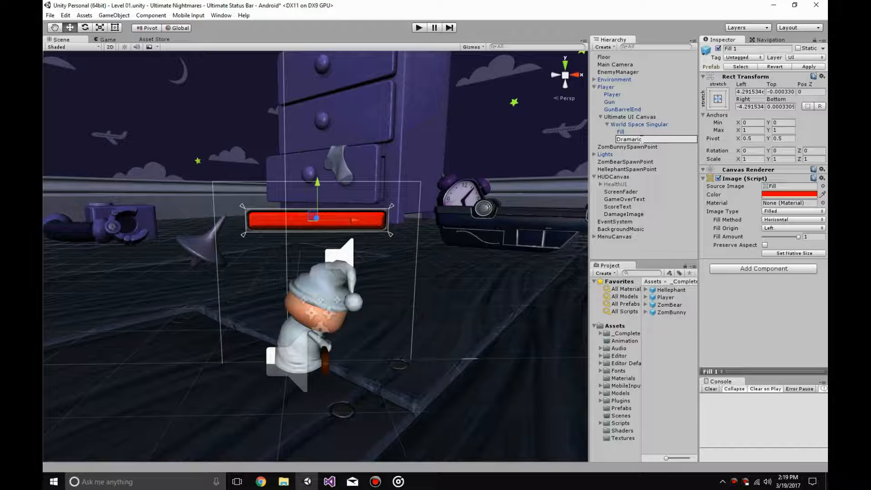
pyautogui.press('Return')
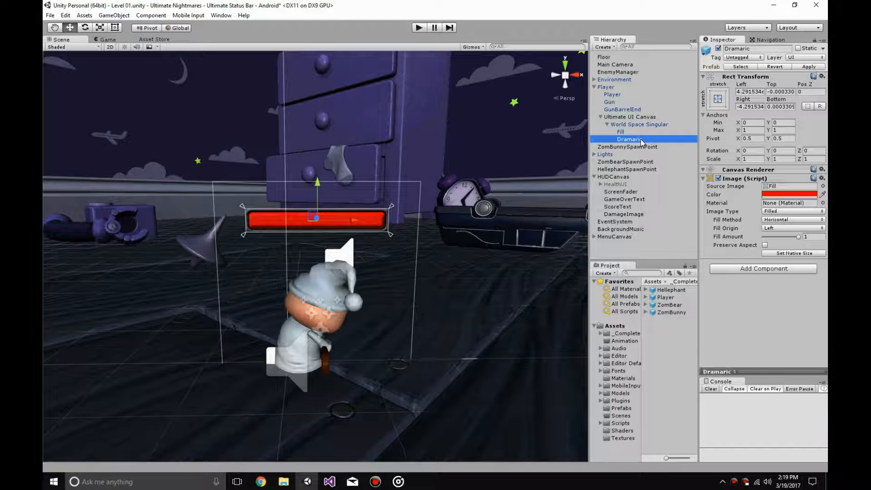
pyautogui.click(643, 137)
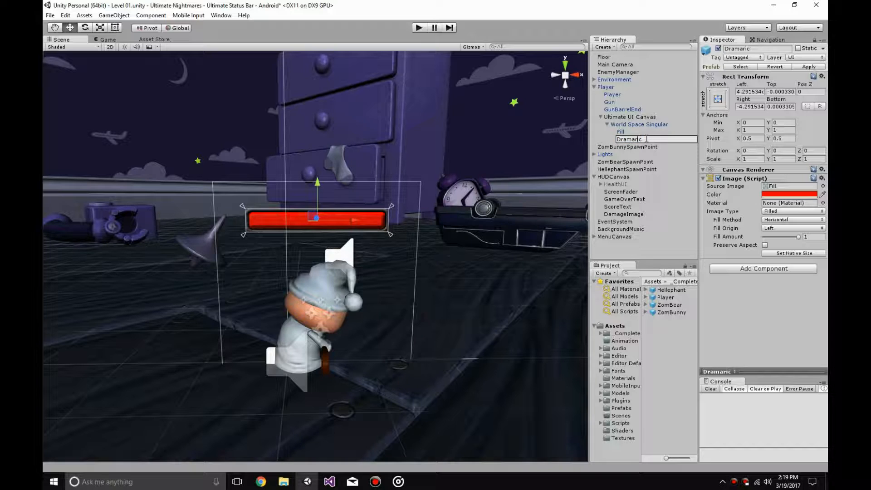
pyautogui.press('Return')
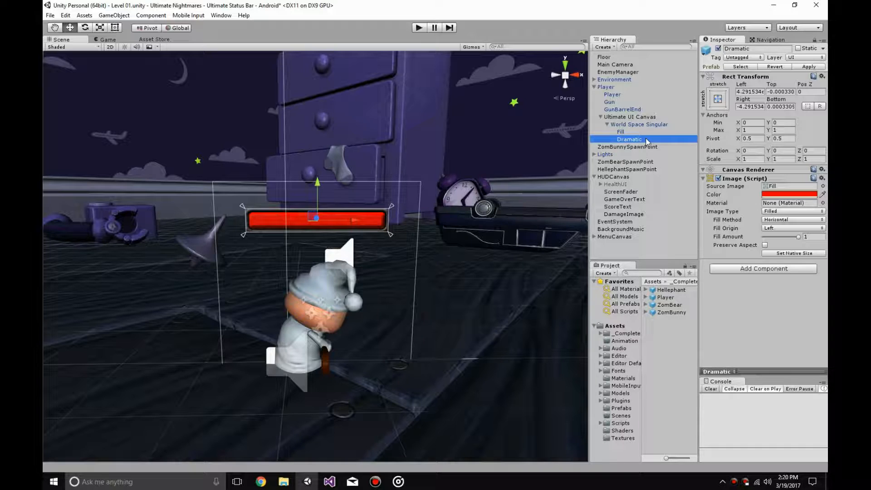
pyautogui.click(651, 144)
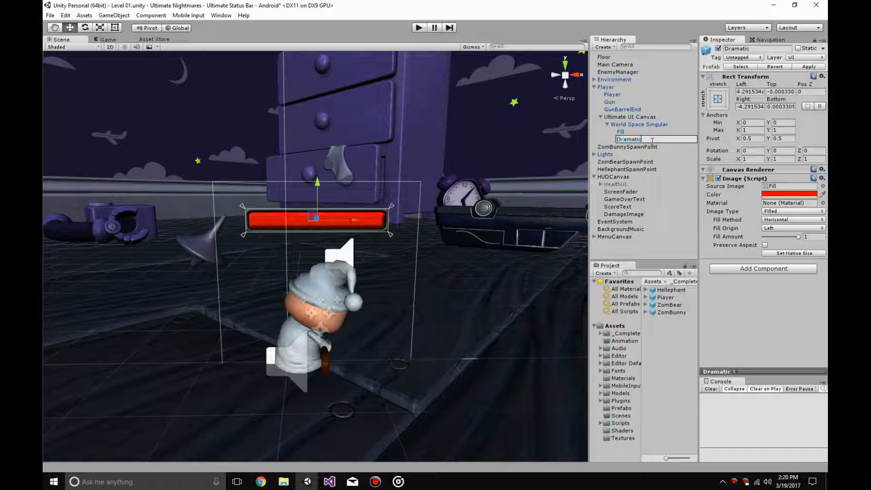
pyautogui.write('Fill')
pyautogui.press('Return')
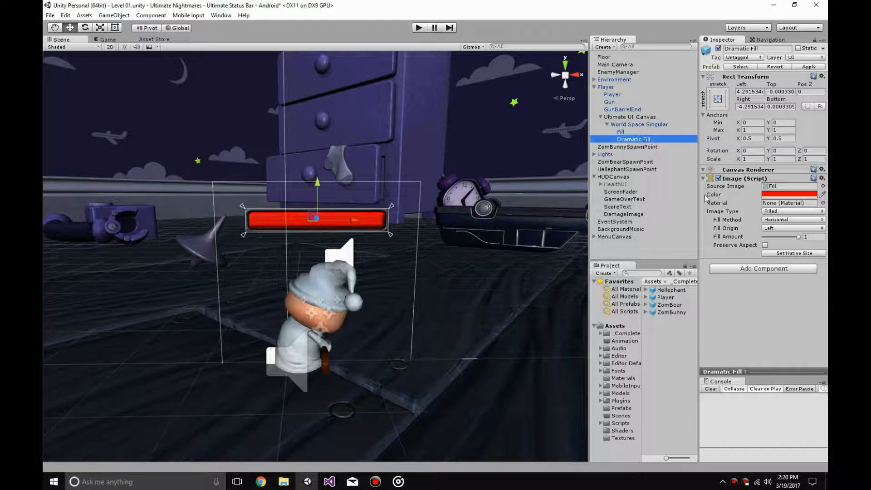
# - Add the Dramatic Status Fill script to Dramatic Fill, linking it to the parent status bar and Dramatic Fill's own image
pyautogui.click(637, 124)
pyautogui.click(653, 138)
pyautogui.click(755, 268)
pyautogui.click(761, 398)
pyautogui.click(769, 314)
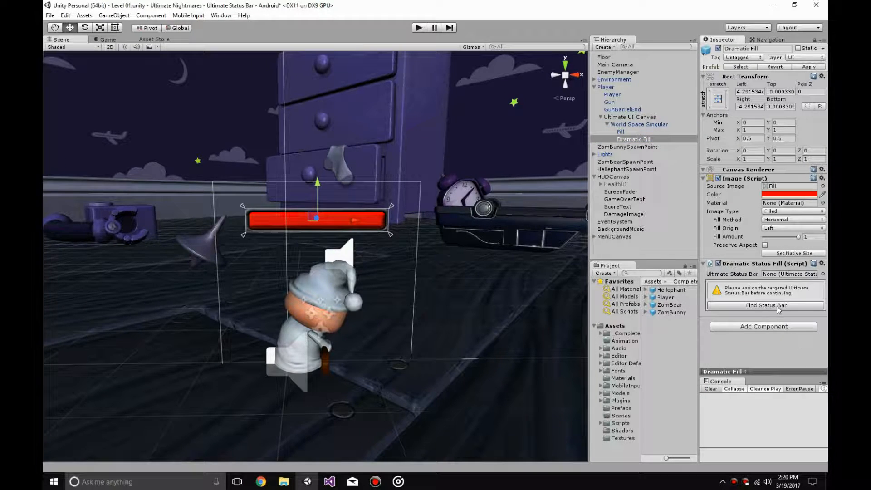
pyautogui.click(778, 305)
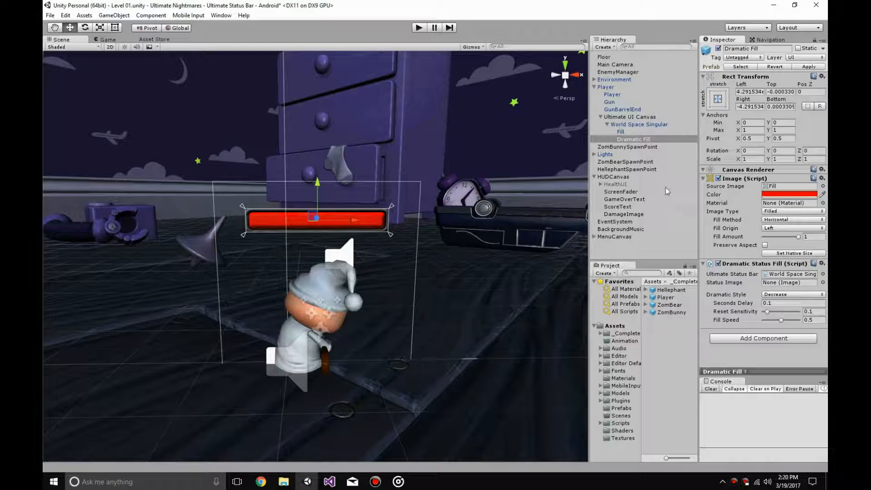
pyautogui.moveTo(746, 182); pyautogui.dragTo(791, 282)
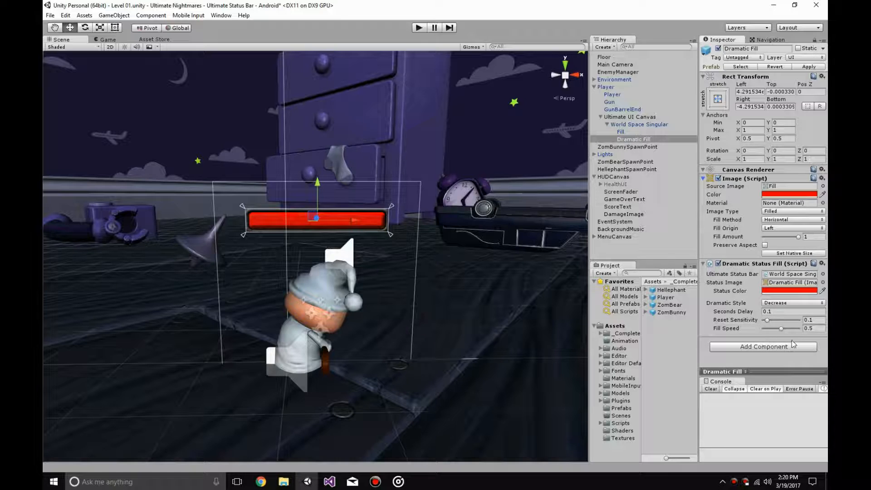
# - Set Dramatic Fill's Status Color to a dark red with R 148, G 0, B 0
pyautogui.click(769, 291)
pyautogui.click(620, 192)
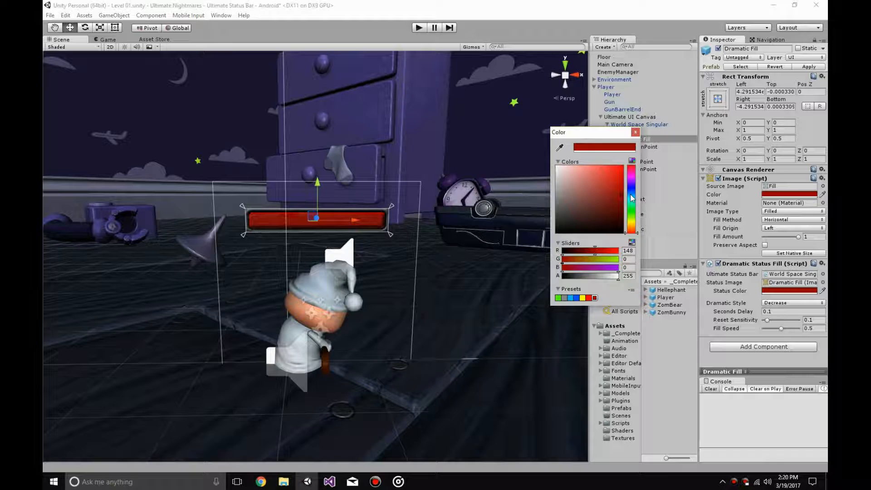
pyautogui.click(635, 132)
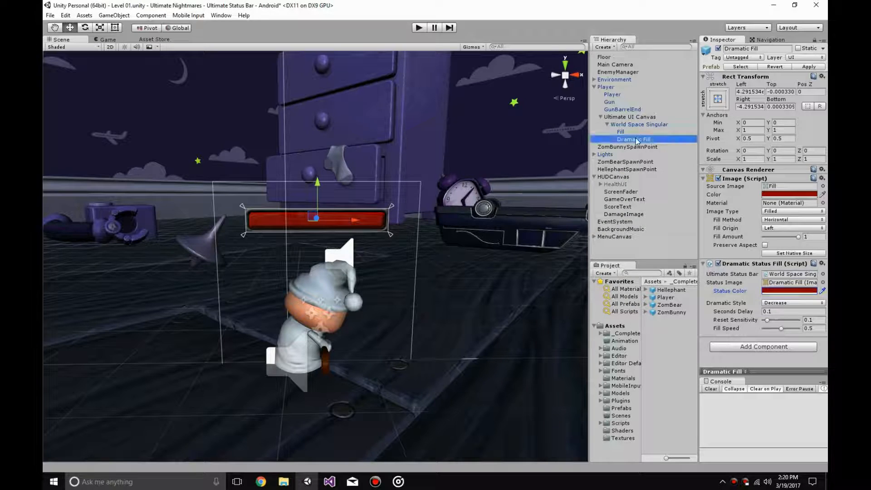
# - Reorder Dramatic Fill above Fill under World Space Singular so it draws behind the main fill
pyautogui.moveTo(634, 131); pyautogui.dragTo(634, 128)
pyautogui.click(607, 125)
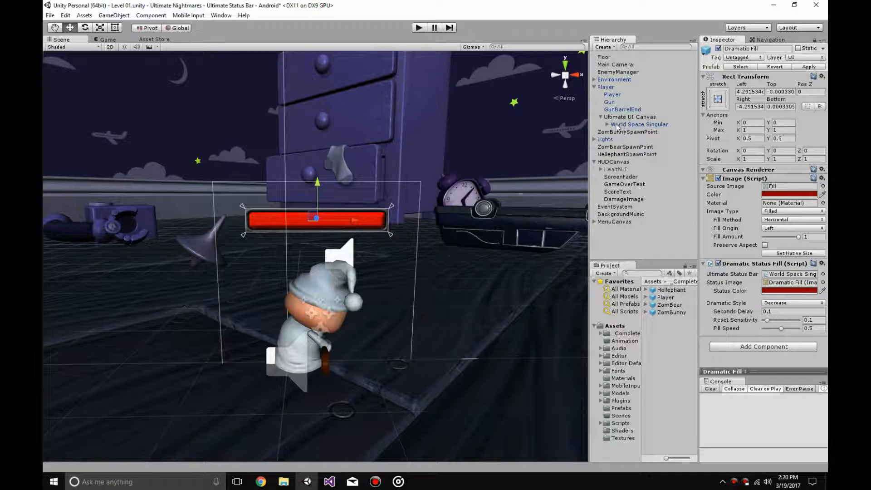
pyautogui.click(607, 125)
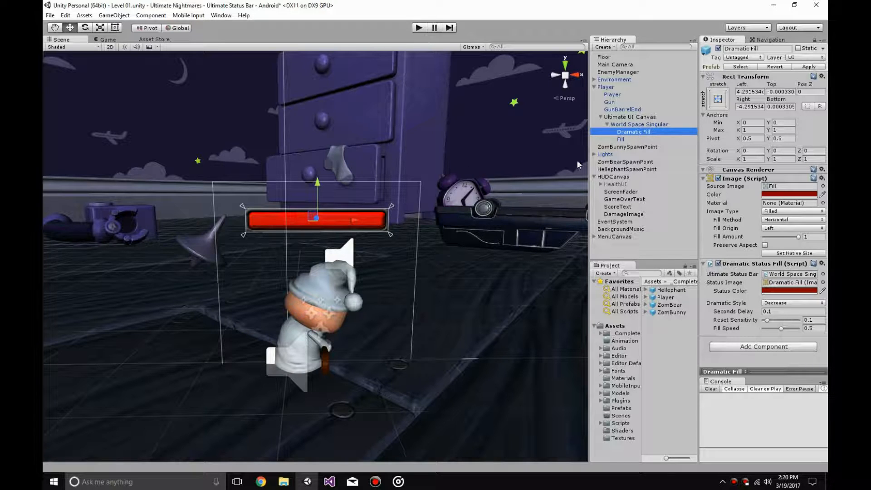
# - Play-test the level, letting enemies damage the player to check the health bar's dramatic fill, and stop the game
pyautogui.click(418, 28)
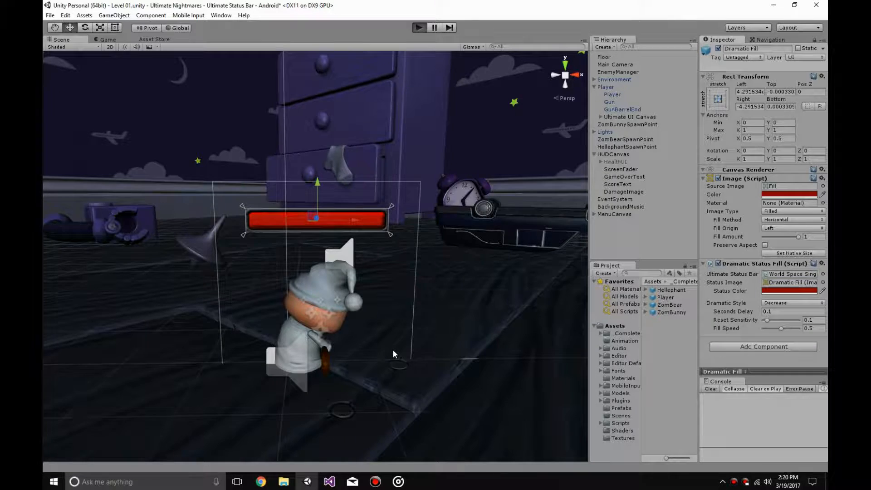
pyautogui.press('w')
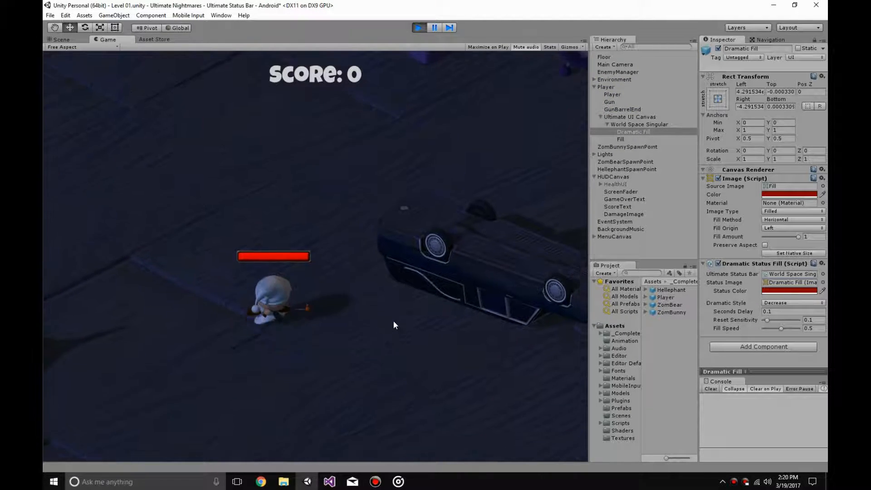
pyautogui.press('d')
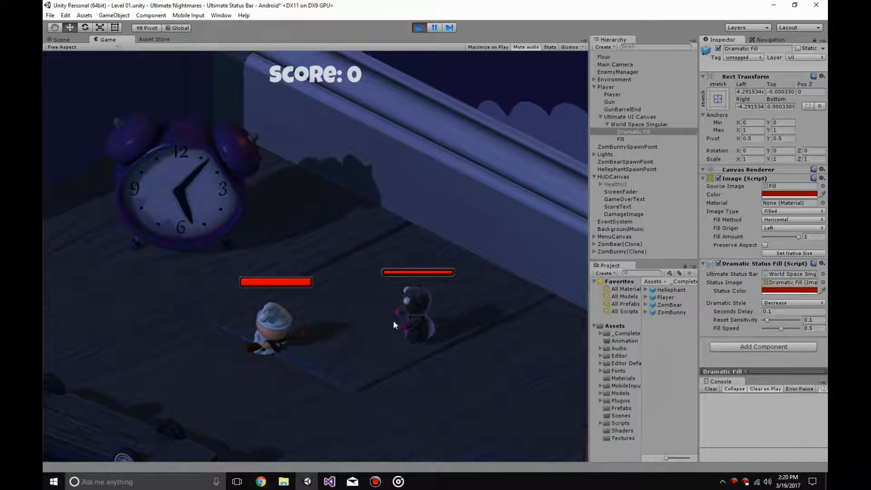
pyautogui.press('a')
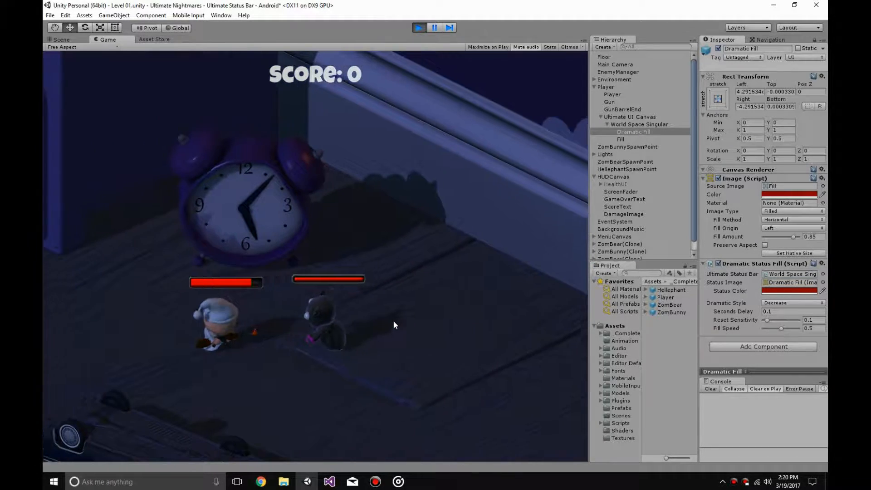
pyautogui.press('s')
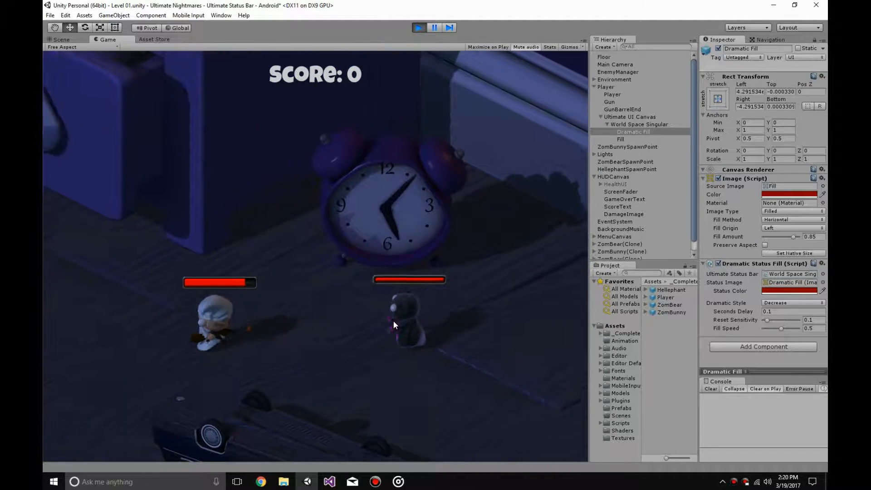
pyautogui.press('a')
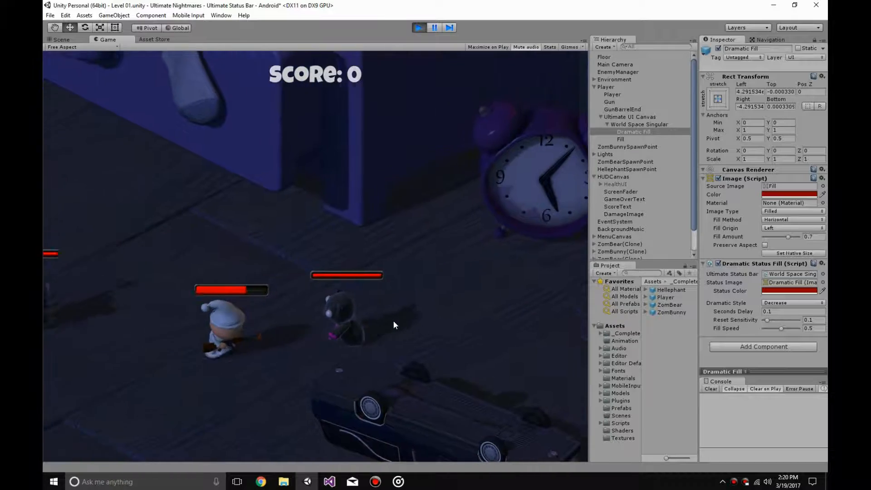
pyautogui.press('s')
pyautogui.press('s')
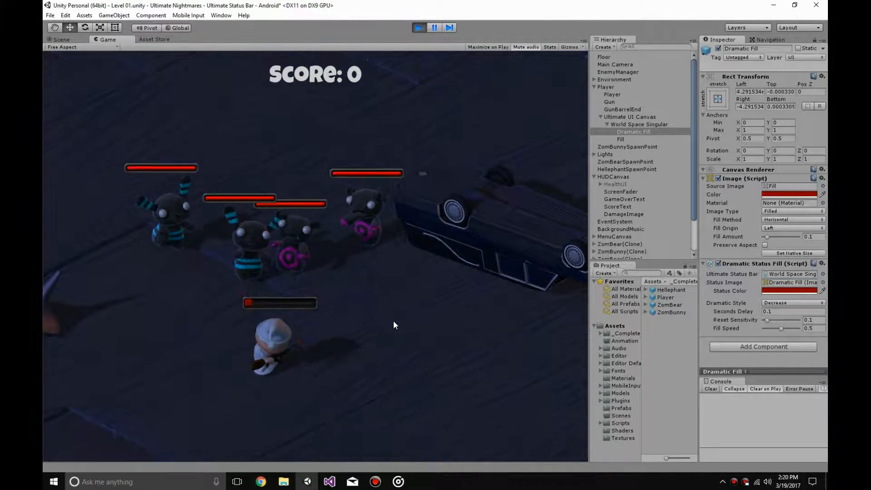
pyautogui.press('s')
pyautogui.press('s')
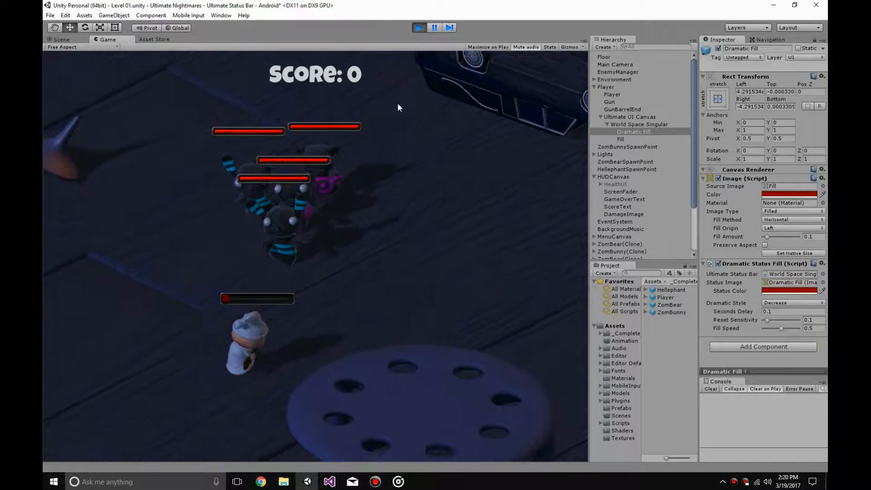
pyautogui.click(418, 28)
# - Change Dramatic Fill's Status Color to white and set its Seconds Delay to 0.25
pyautogui.click(779, 291)
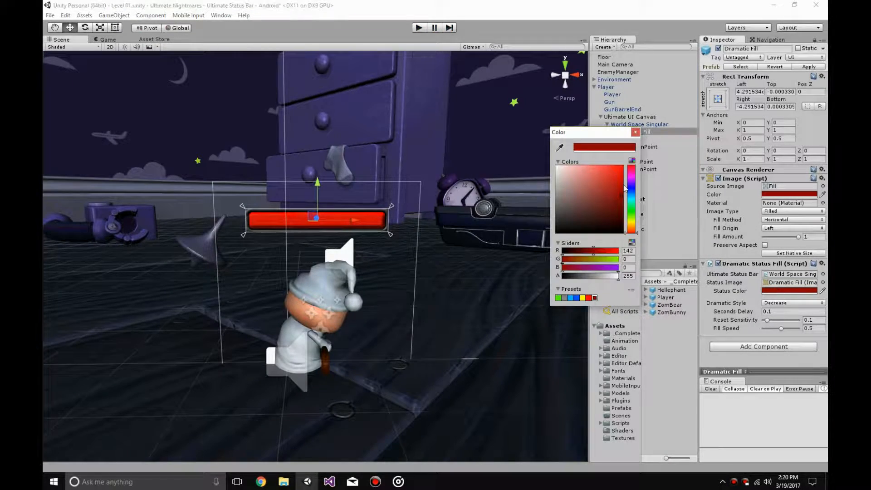
pyautogui.click(635, 132)
pyautogui.hotkey('ctrl', 'p')
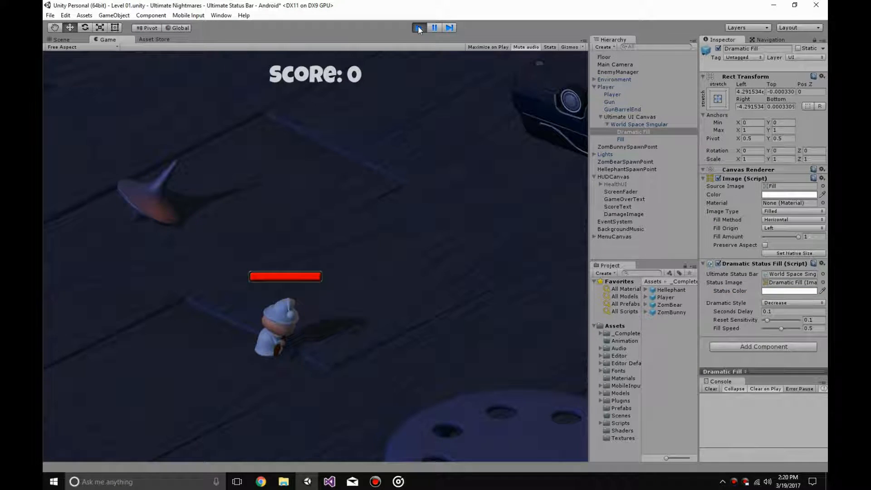
pyautogui.click(419, 29)
pyautogui.write('0.25')
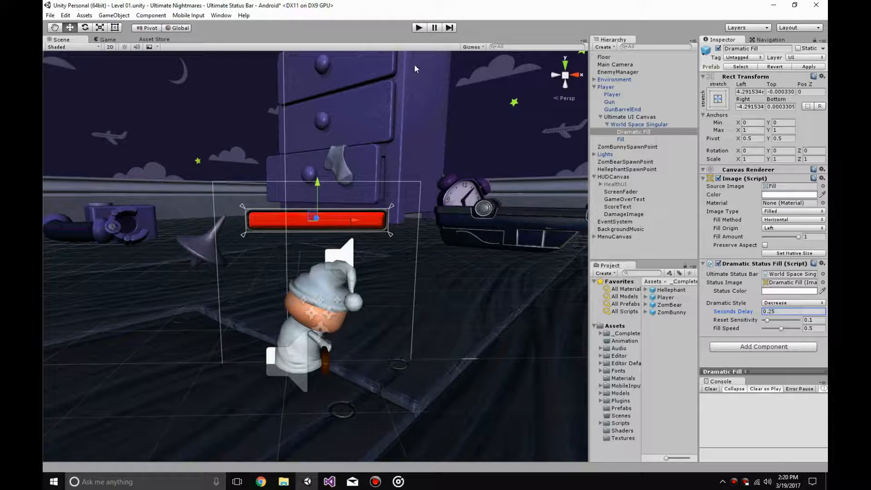
# - Play-test the white dramatic fill with the longer delay by letting enemies hit the player, and stop the game
pyautogui.click(419, 29)
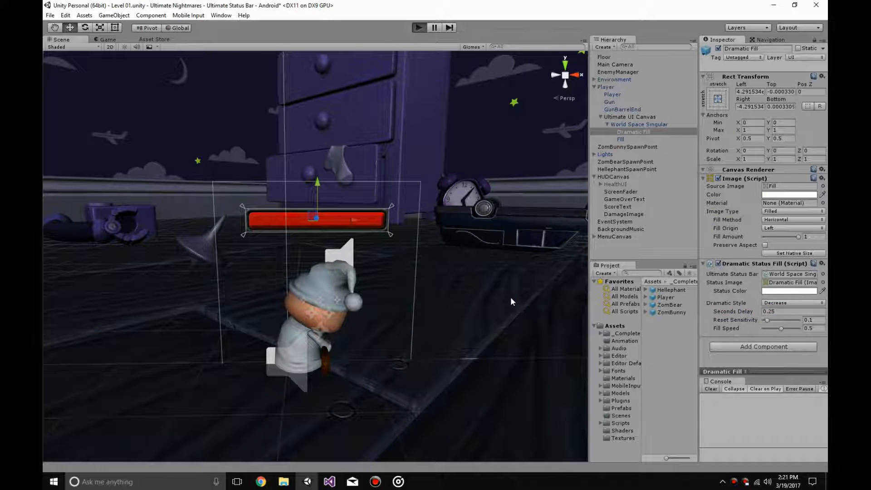
pyautogui.press('w')
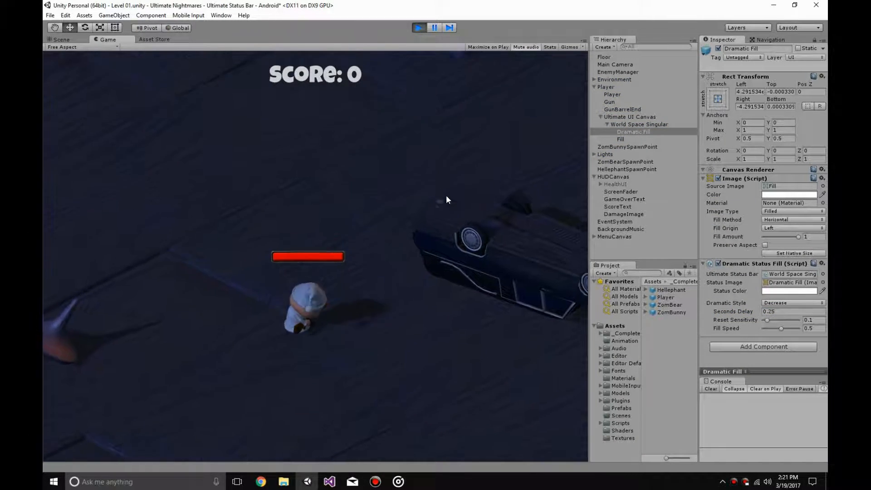
pyautogui.press('d')
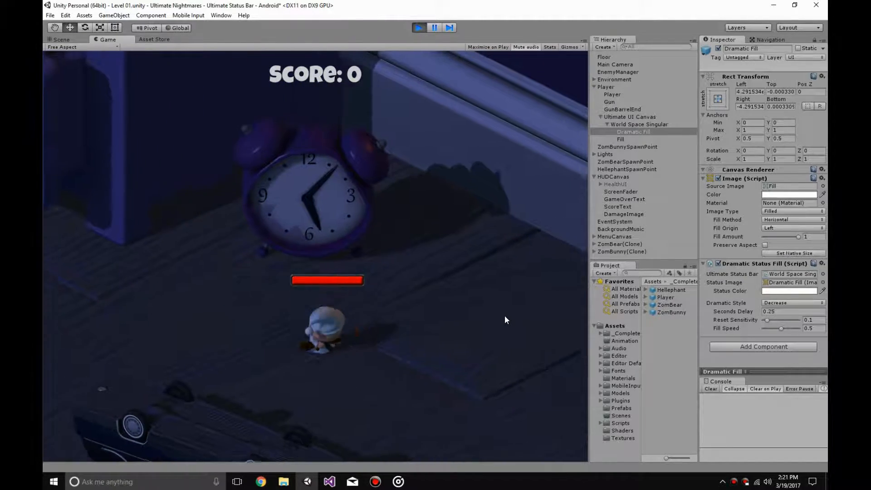
pyautogui.press('a')
pyautogui.press('a')
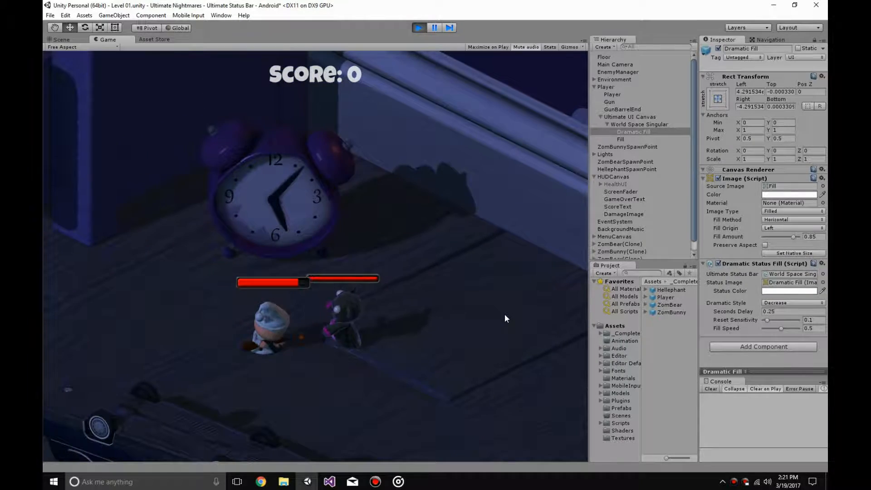
pyautogui.press('a')
pyautogui.press('s')
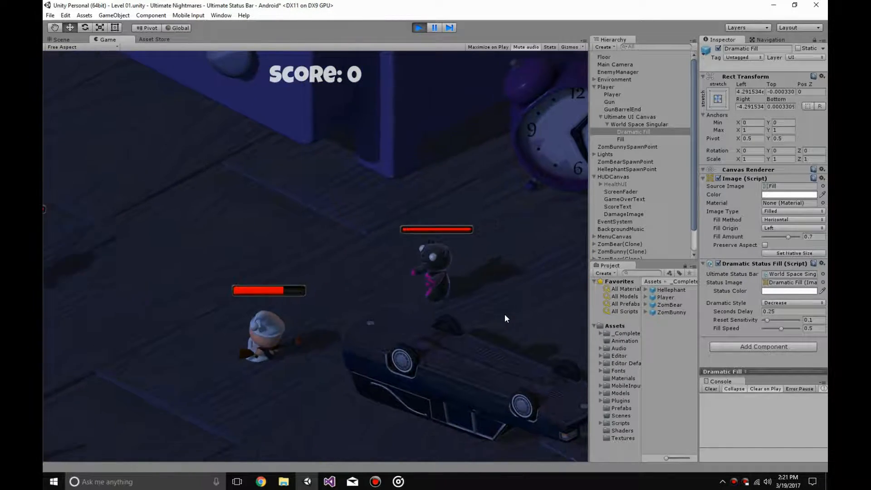
pyautogui.press('d')
pyautogui.press('w')
pyautogui.press('a')
pyautogui.press('s')
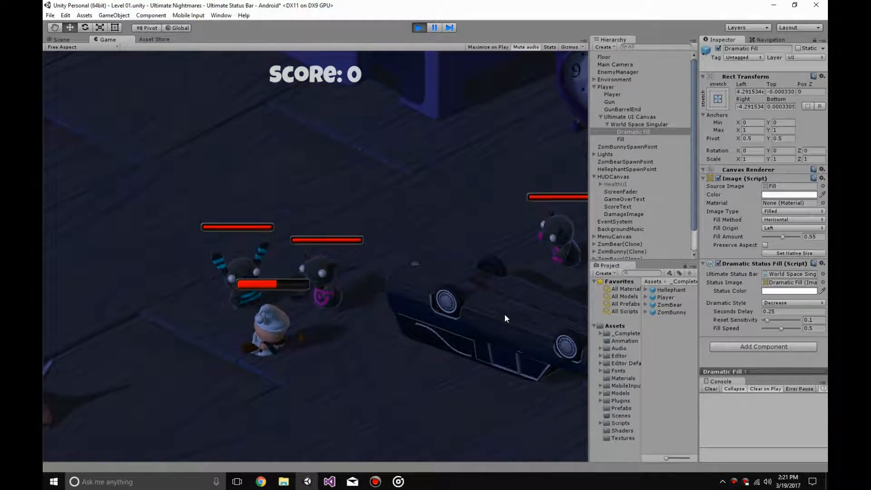
pyautogui.press('s')
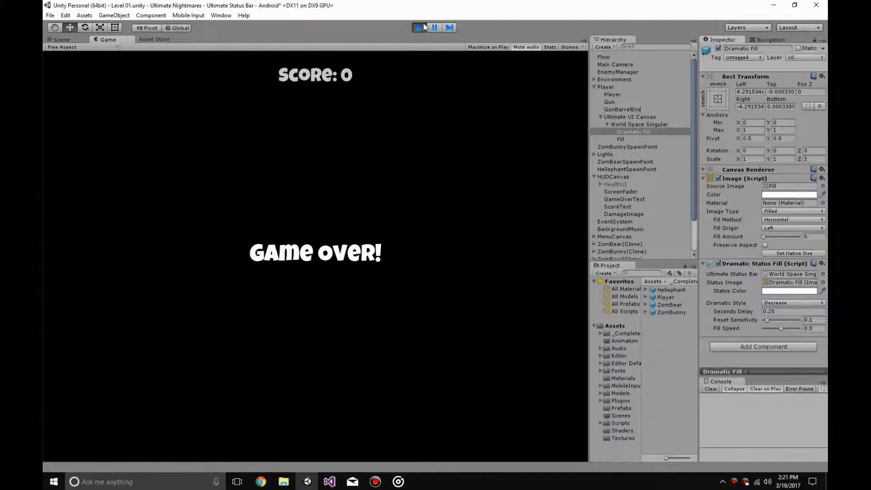
pyautogui.click(422, 27)
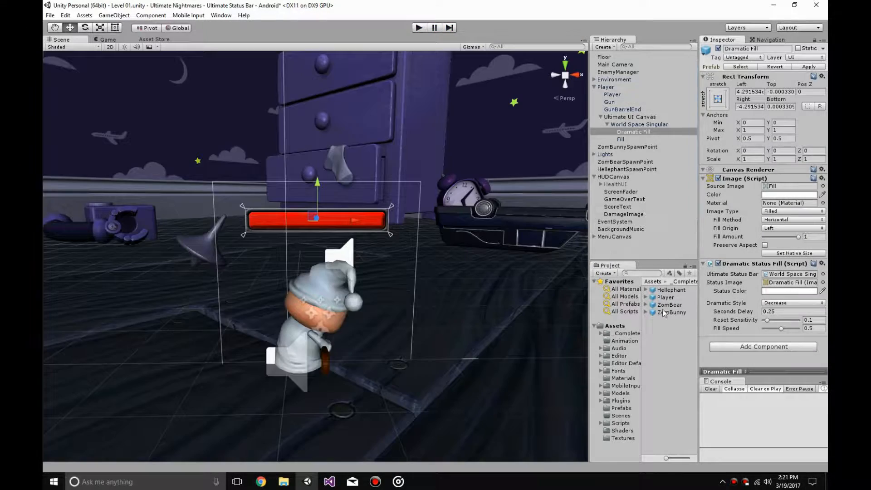
# - Change Dramatic Fill's Status Color back to a dark red
pyautogui.click(791, 290)
pyautogui.click(623, 191)
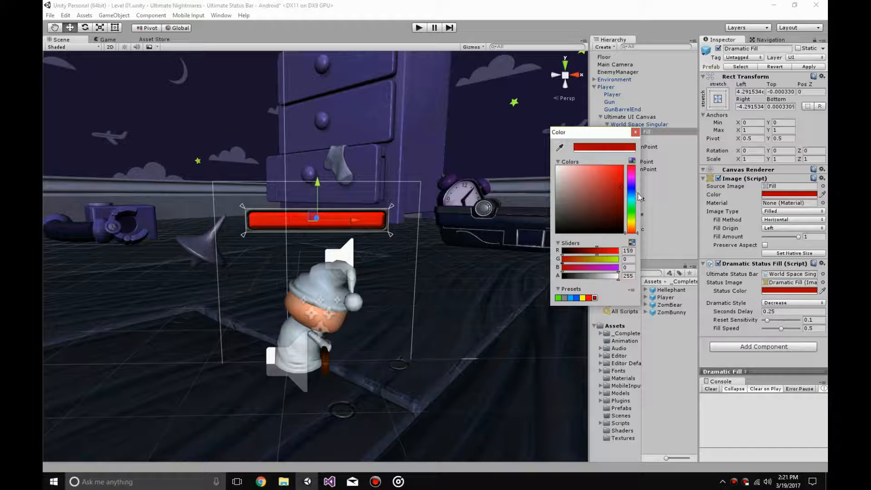
pyautogui.click(635, 132)
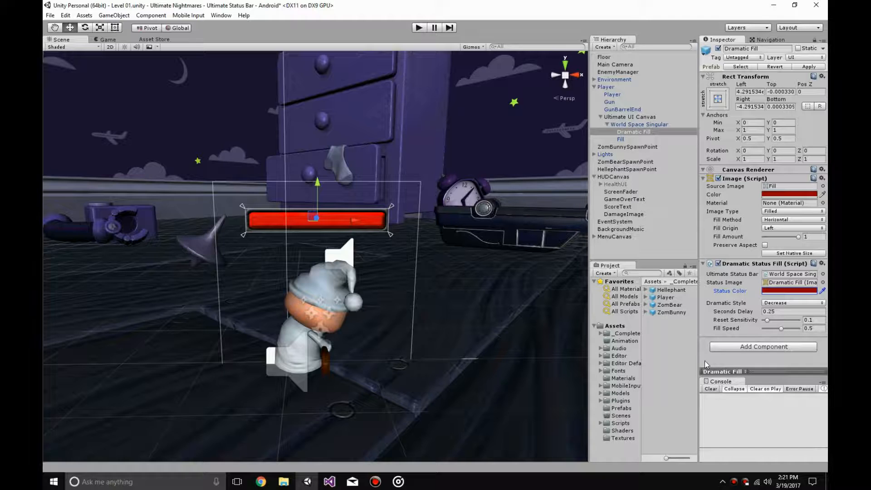
# - Play-test the dark red dramatic fill while moving around and shooting enemies, and stop the game
pyautogui.click(419, 28)
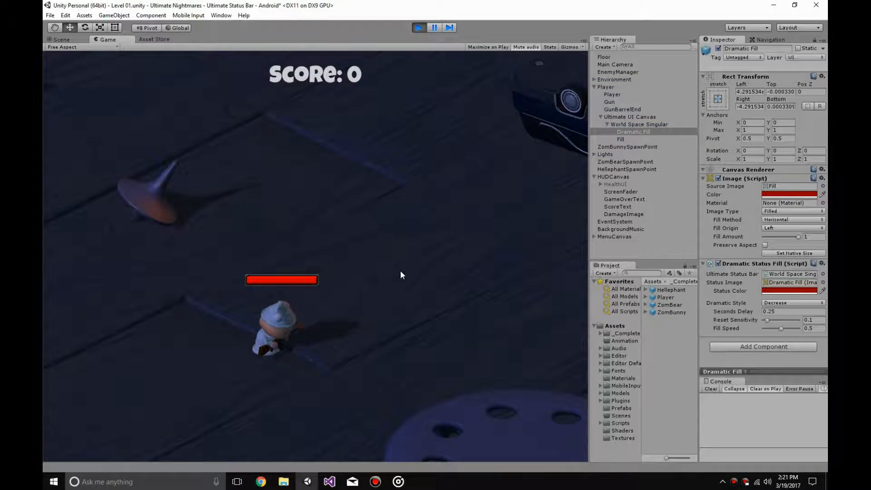
pyautogui.press('w')
pyautogui.press('d')
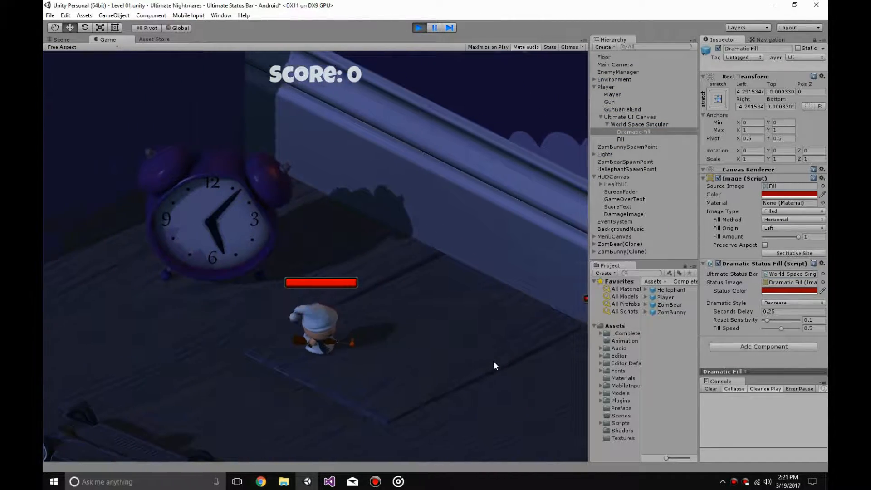
pyautogui.press('s')
pyautogui.click(427, 289)
pyautogui.press('a')
pyautogui.moveTo(427, 288); pyautogui.dragTo(399, 281)
pyautogui.press('w')
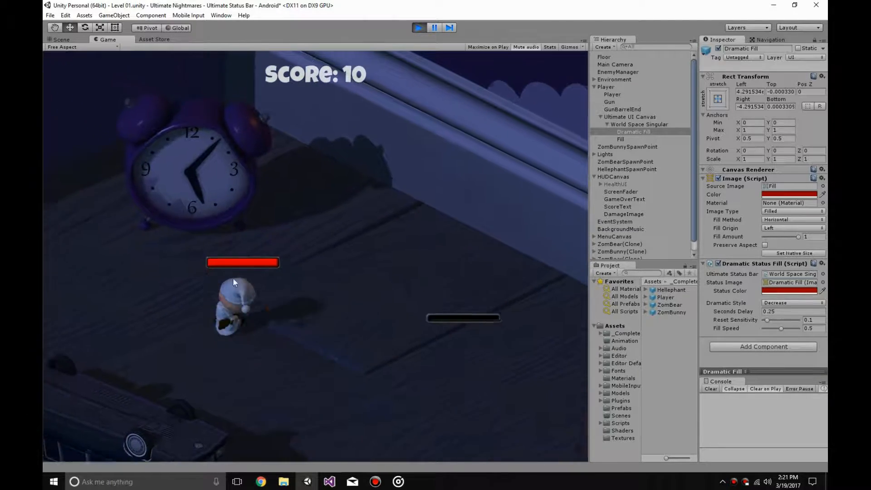
pyautogui.press('s')
pyautogui.press('s')
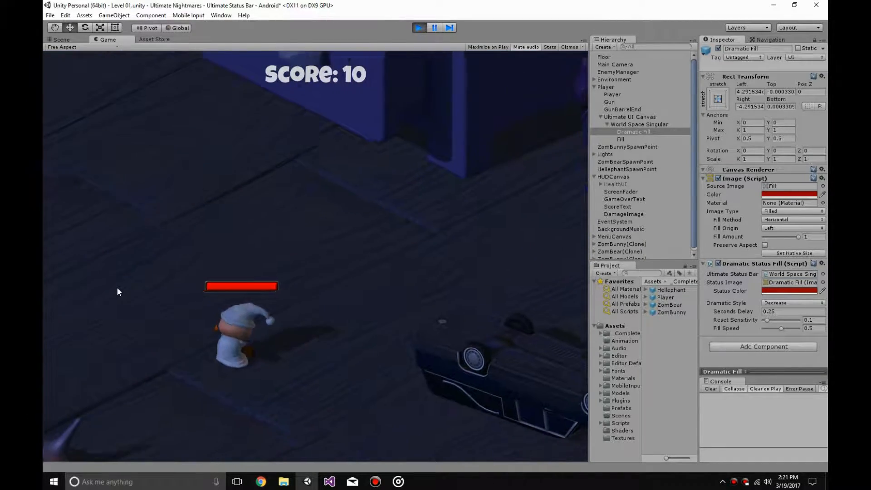
pyautogui.press('s')
pyautogui.moveTo(102, 242)
pyautogui.mouseDown()
pyautogui.moveTo(130, 218)
pyautogui.moveTo(197, 204)
pyautogui.mouseUp()
pyautogui.press('w')
pyautogui.press('a')
pyautogui.press('s')
pyautogui.click(419, 27)
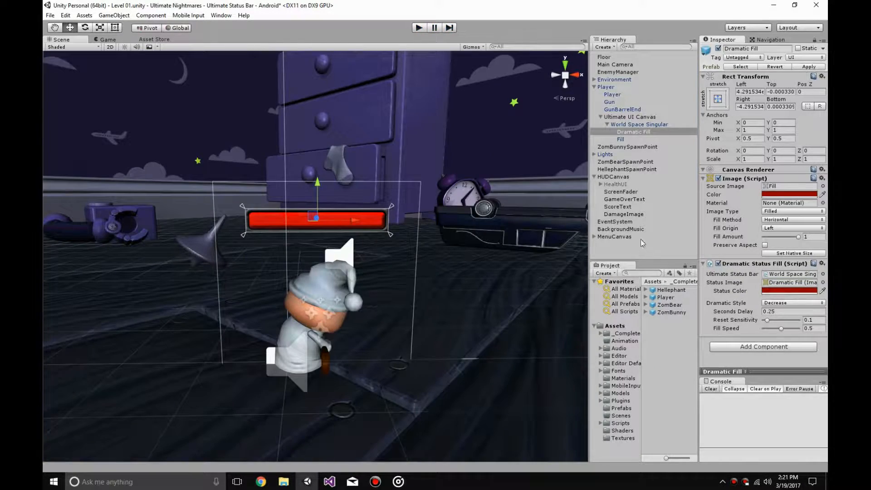
# - Switch the Health status on World Space Singular's Ultimate Status Bar to the Gradient color mode
pyautogui.click(607, 119)
pyautogui.press('Left')
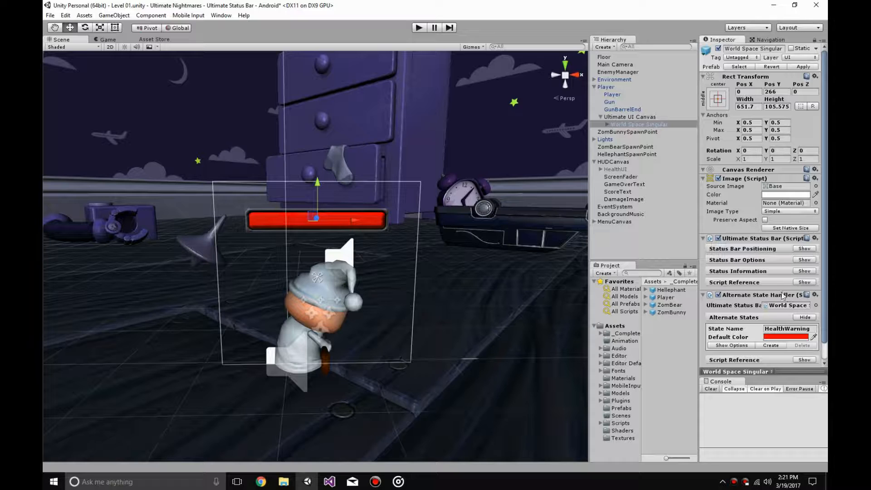
pyautogui.click(776, 294)
pyautogui.click(804, 271)
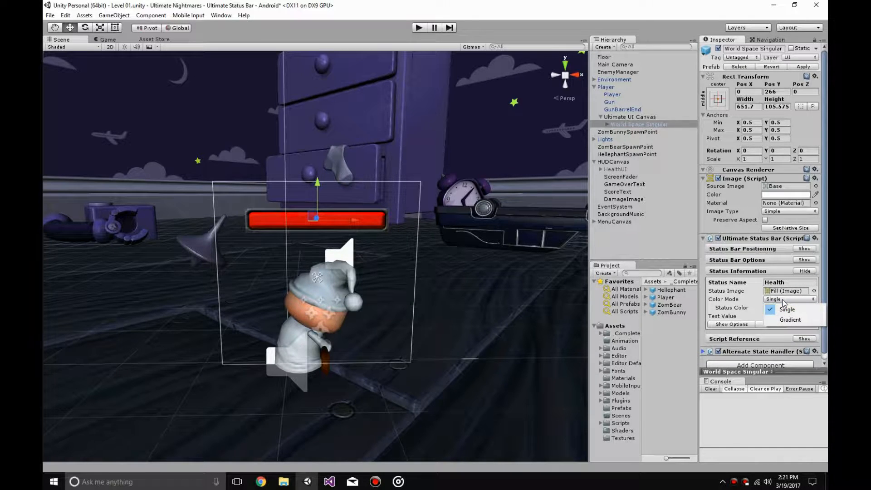
pyautogui.click(789, 320)
# - Set the color key at the 0% end of the Health status gradient to bright red
pyautogui.click(765, 308)
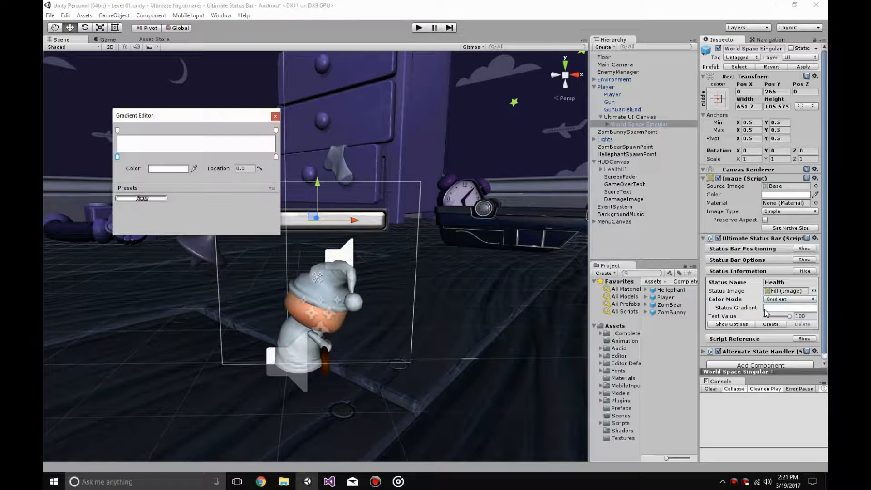
pyautogui.click(156, 169)
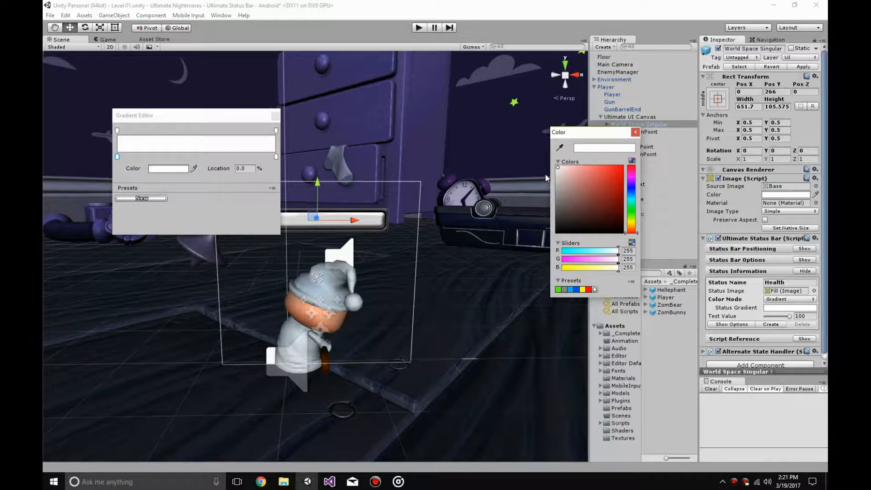
pyautogui.moveTo(603, 182); pyautogui.dragTo(698, 108)
pyautogui.click(635, 133)
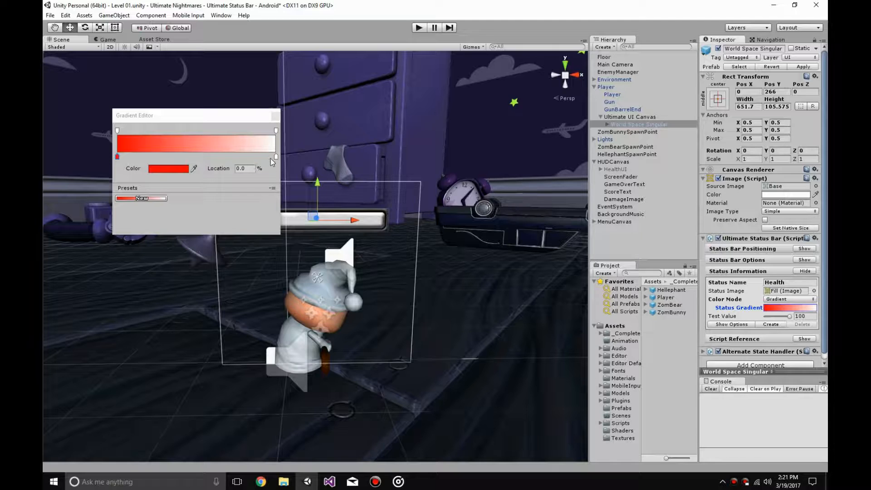
# - Set the color key at the 100% end of the Health status gradient to green
pyautogui.click(276, 157)
pyautogui.click(194, 170)
pyautogui.moveTo(633, 211); pyautogui.dragTo(633, 208)
pyautogui.moveTo(620, 205); pyautogui.dragTo(628, 175)
pyautogui.click(636, 133)
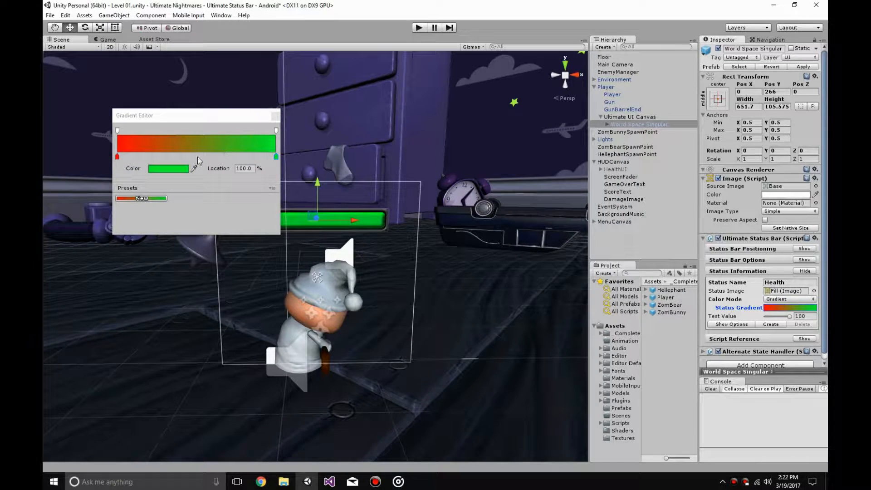
# - Add a color key at 48.8% of the Health status gradient and make it pure yellow
pyautogui.click(194, 157)
pyautogui.click(184, 170)
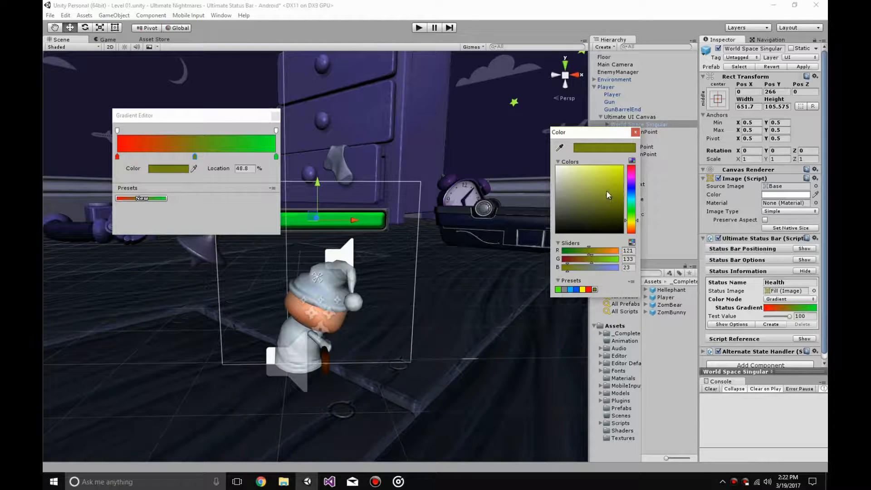
pyautogui.moveTo(608, 195); pyautogui.dragTo(621, 169)
pyautogui.click(635, 132)
pyautogui.click(183, 168)
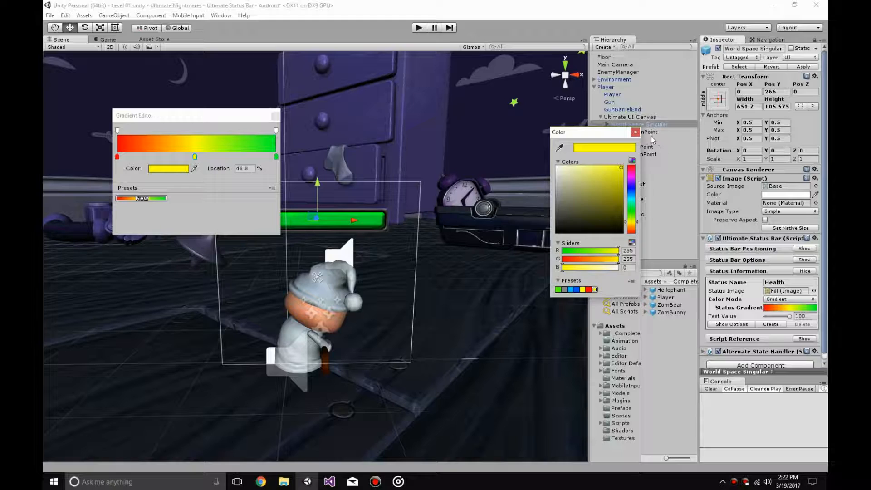
pyautogui.click(635, 132)
# - Add another bright yellow color key at 59.1% of the Health status gradient
pyautogui.click(208, 156)
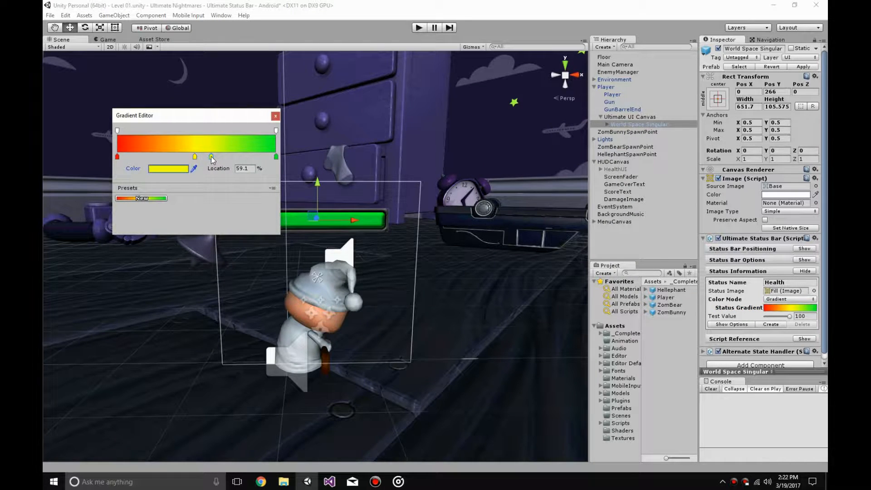
pyautogui.click(183, 168)
pyautogui.moveTo(620, 253); pyautogui.dragTo(624, 252)
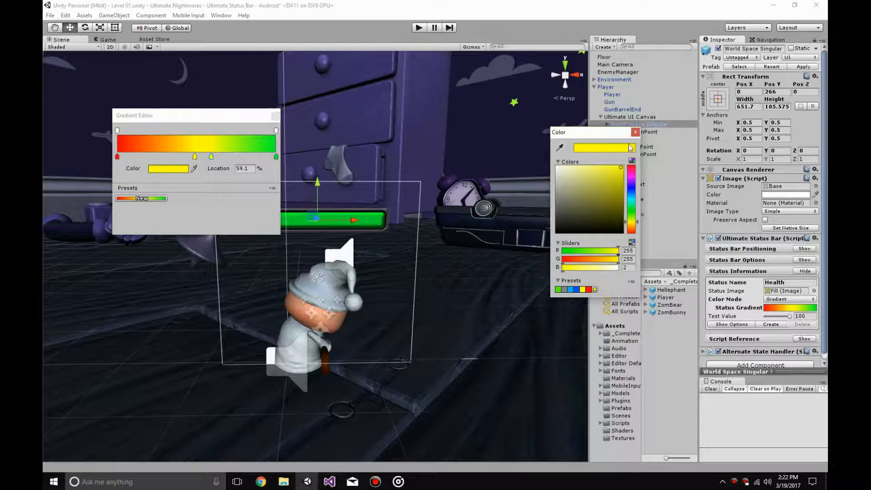
pyautogui.click(636, 132)
# - Add a yellow color key at 38.8% of the Health status gradient
pyautogui.click(180, 157)
pyautogui.moveTo(178, 158); pyautogui.dragTo(179, 158)
pyautogui.click(181, 169)
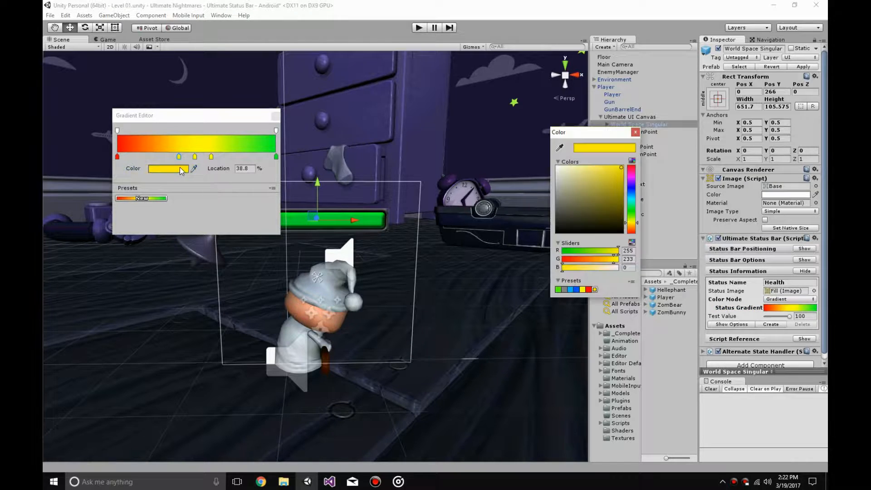
pyautogui.click(635, 132)
# - Add a color key at 25% of the Health status gradient and make it pure red
pyautogui.click(122, 156)
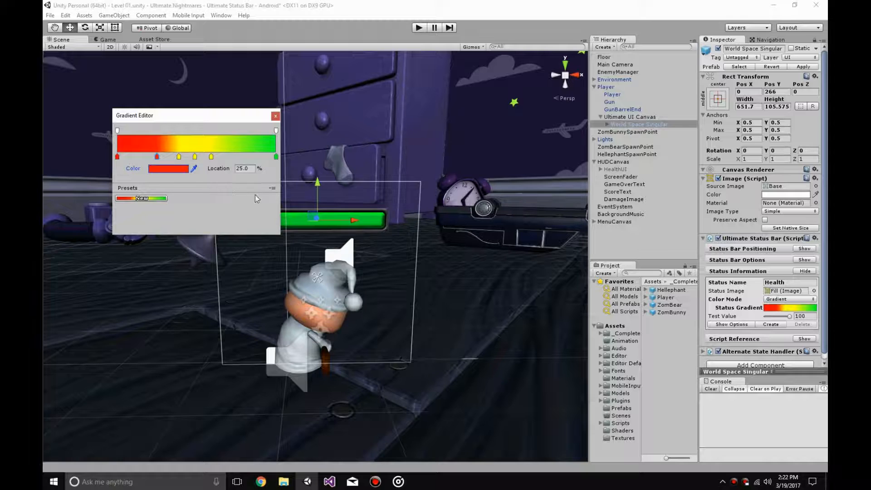
pyautogui.click(176, 168)
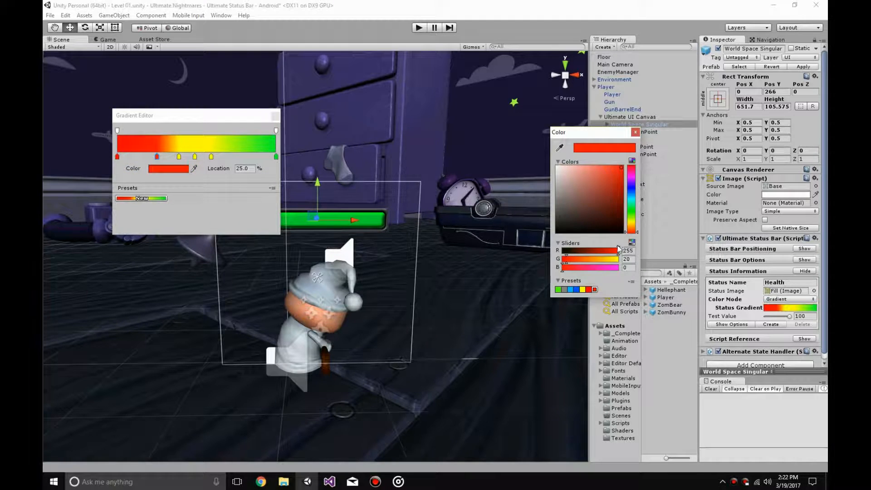
pyautogui.moveTo(587, 258); pyautogui.dragTo(560, 259)
pyautogui.click(636, 132)
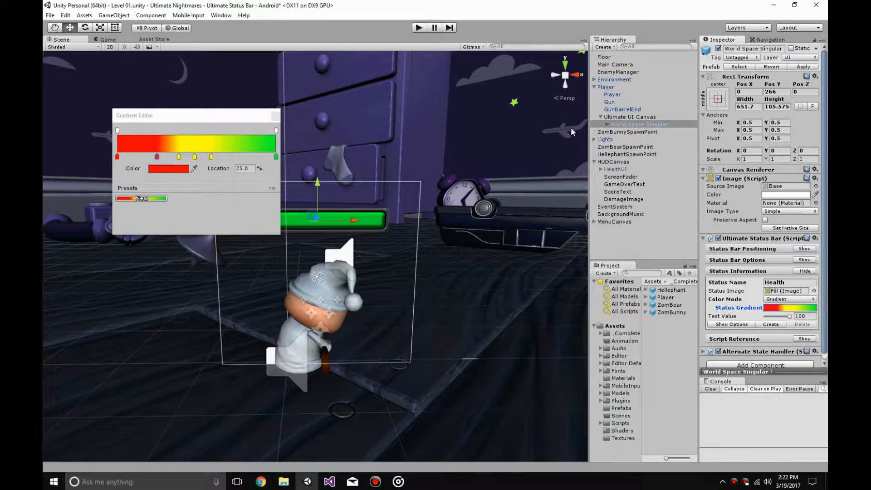
# - Run the game and let enemies hit the player to check the health bar's gradient colors as health drains
pyautogui.click(419, 30)
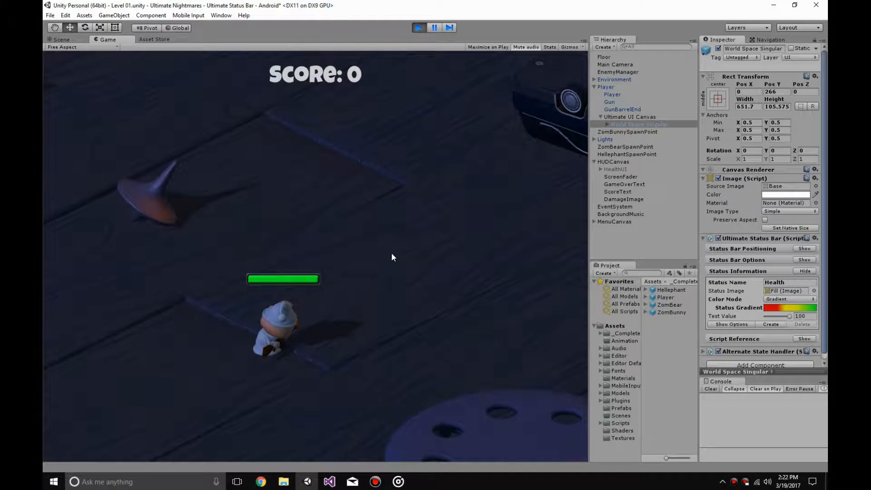
pyautogui.press('w')
pyautogui.press('d')
pyautogui.moveTo(352, 228)
pyautogui.mouseDown()
pyautogui.moveTo(207, 313)
pyautogui.moveTo(448, 183)
pyautogui.mouseUp()
pyautogui.press('w')
pyautogui.press('d')
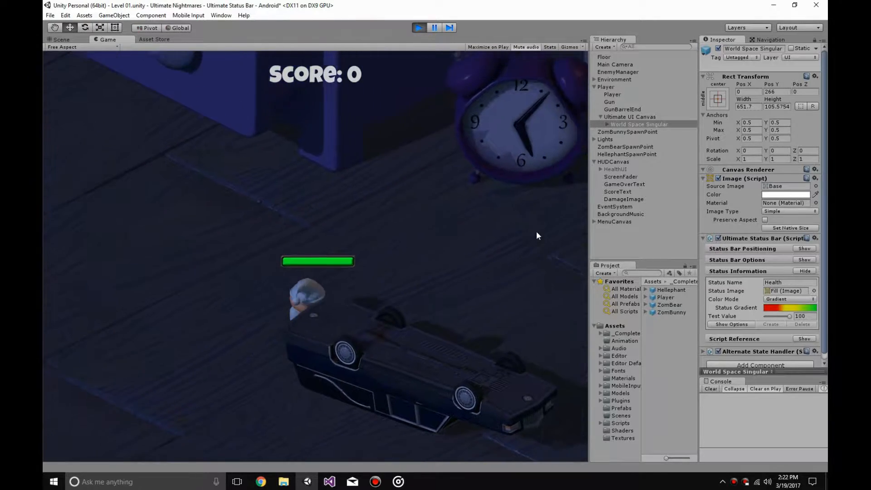
pyautogui.press('d')
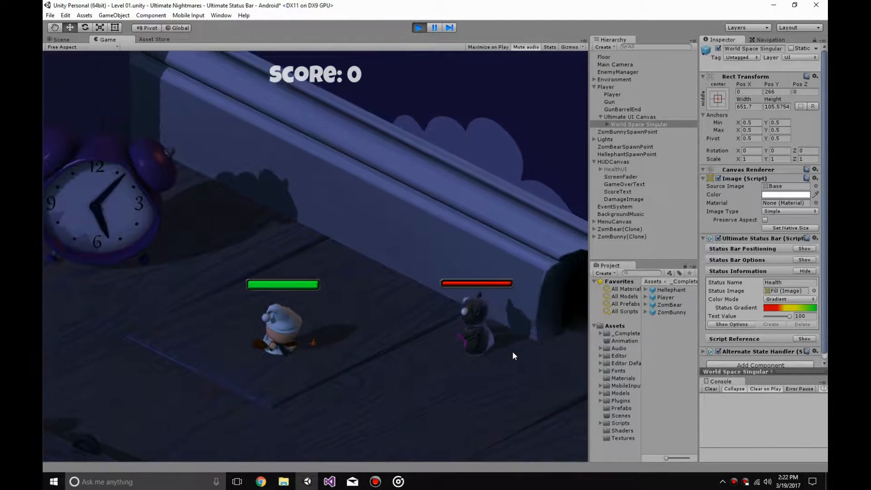
pyautogui.press('a')
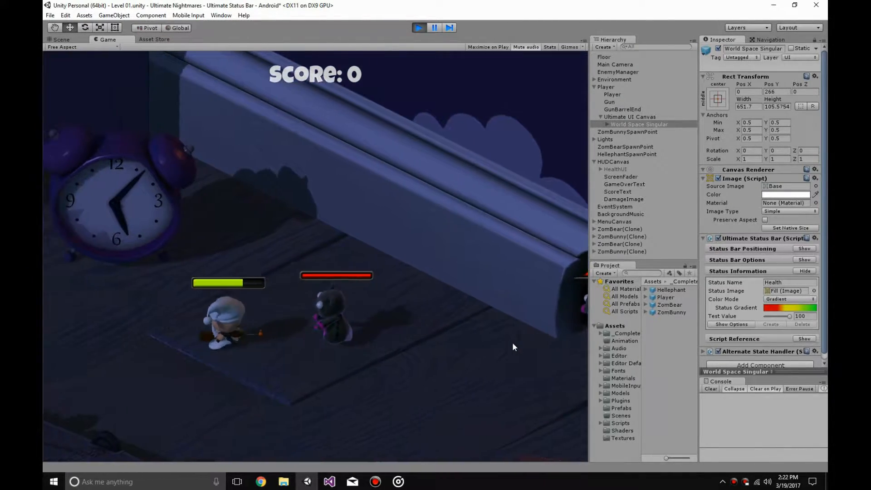
pyautogui.press('a')
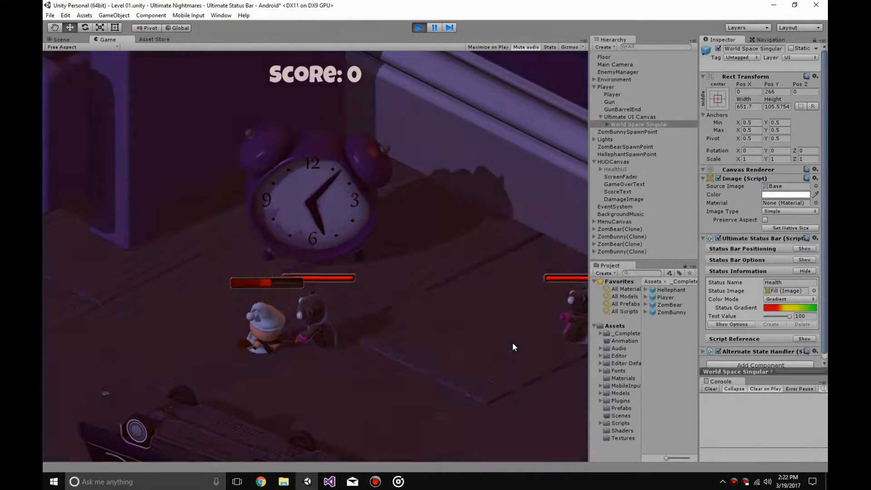
pyautogui.press('a')
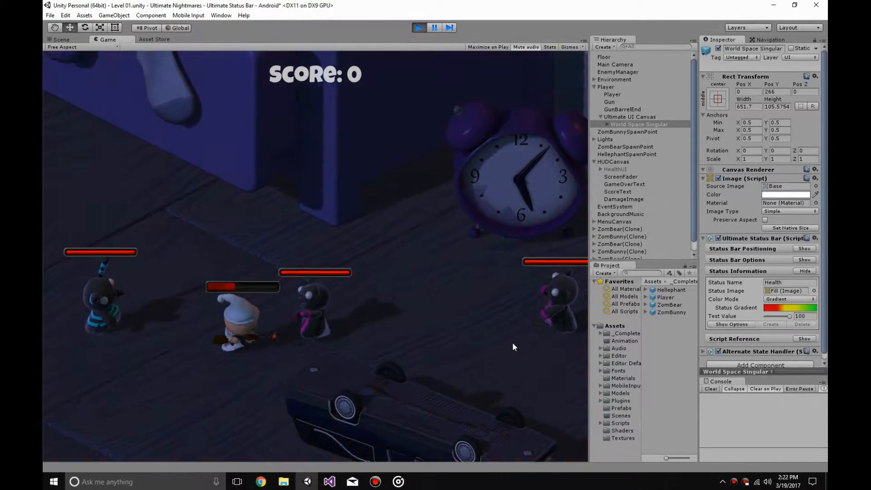
pyautogui.press('s')
pyautogui.press('s')
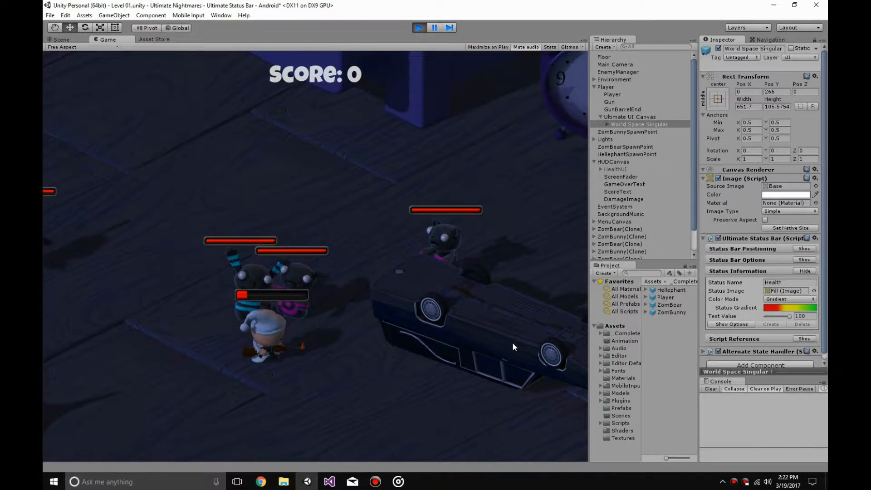
pyautogui.press('s')
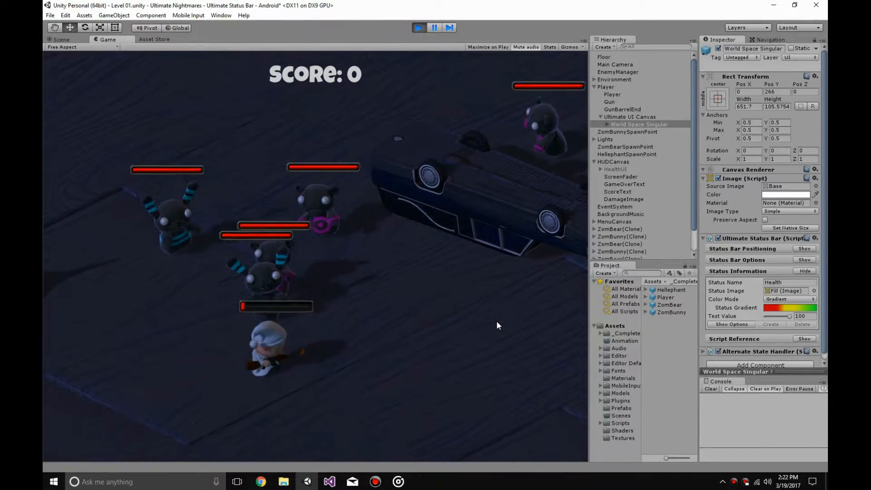
# - Keep play-testing at low health, dodging and shooting enemies until game over, and stop the game
pyautogui.press('s')
pyautogui.press('a')
pyautogui.moveTo(280, 217)
pyautogui.mouseDown()
pyautogui.moveTo(371, 135)
pyautogui.moveTo(415, 124)
pyautogui.moveTo(471, 146)
pyautogui.moveTo(219, 91)
pyautogui.moveTo(245, 99)
pyautogui.moveTo(47, 168)
pyautogui.moveTo(78, 187)
pyautogui.moveTo(102, 174)
pyautogui.moveTo(383, 127)
pyautogui.moveTo(476, 263)
pyautogui.moveTo(441, 203)
pyautogui.moveTo(360, 176)
pyautogui.moveTo(76, 148)
pyautogui.moveTo(90, 138)
pyautogui.moveTo(433, 87)
pyautogui.moveTo(468, 106)
pyautogui.moveTo(459, 126)
pyautogui.moveTo(425, 105)
pyautogui.mouseUp()
pyautogui.press('w')
pyautogui.press('s')
pyautogui.press('d')
pyautogui.press('a')
pyautogui.press('s')
pyautogui.press('w')
pyautogui.press('a')
pyautogui.press('s')
pyautogui.press('w')
pyautogui.press('d')
pyautogui.press('s')
pyautogui.press('s')
pyautogui.press('a')
pyautogui.press('w')
pyautogui.press('d')
pyautogui.press('s')
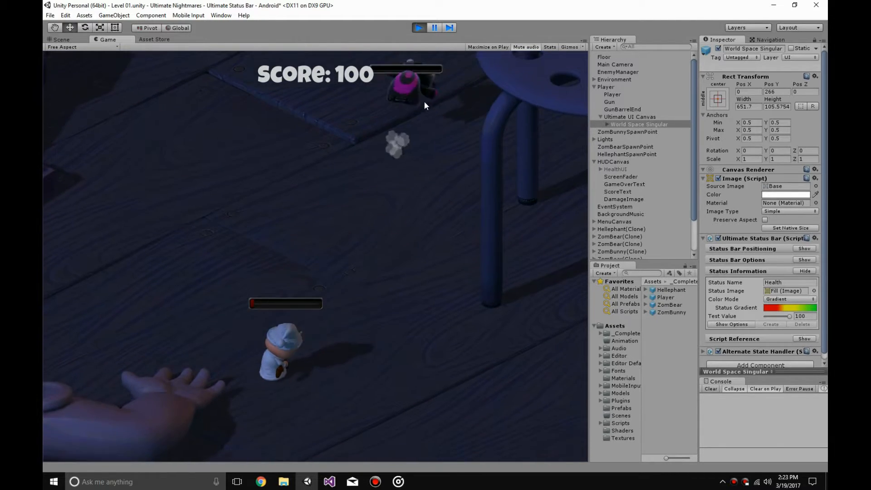
pyautogui.press('w')
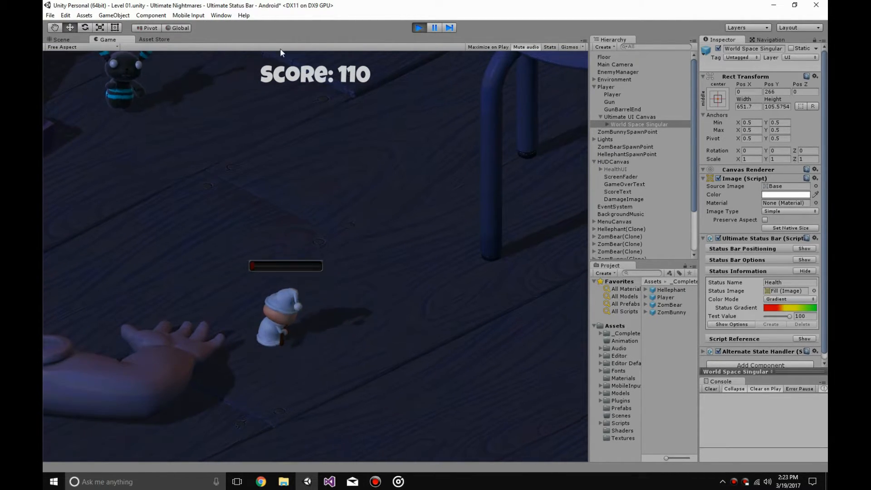
pyautogui.press('a')
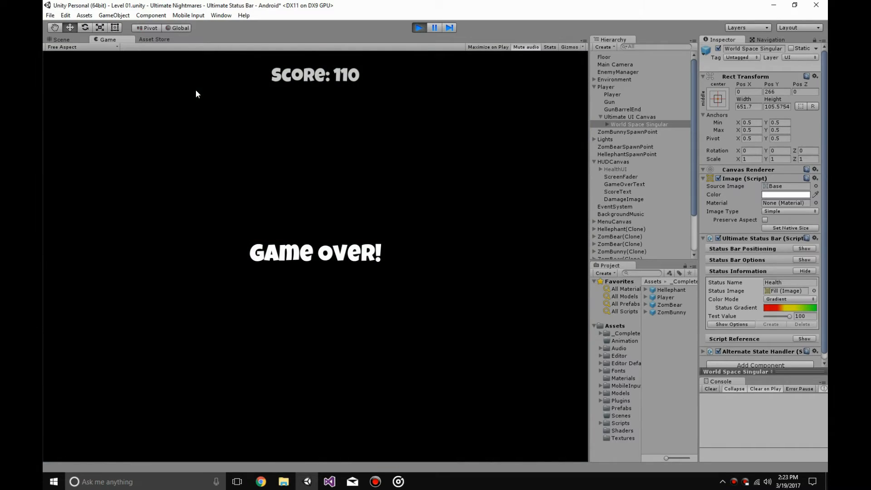
pyautogui.click(417, 30)
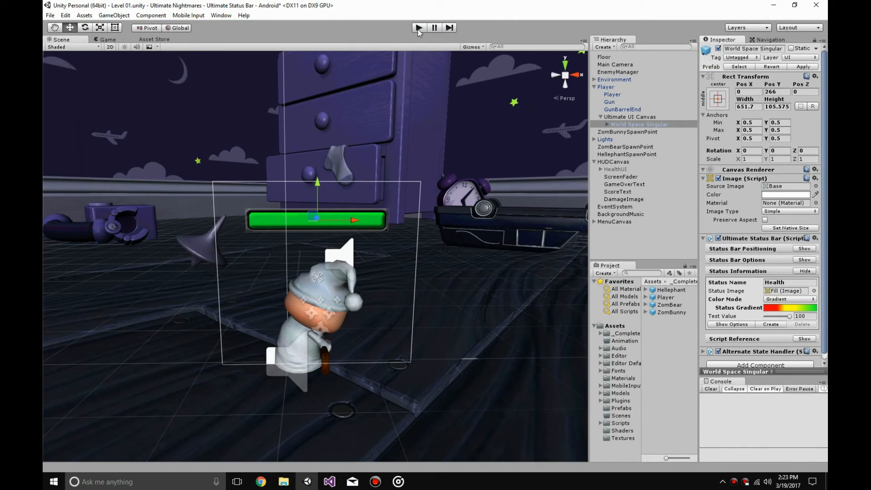